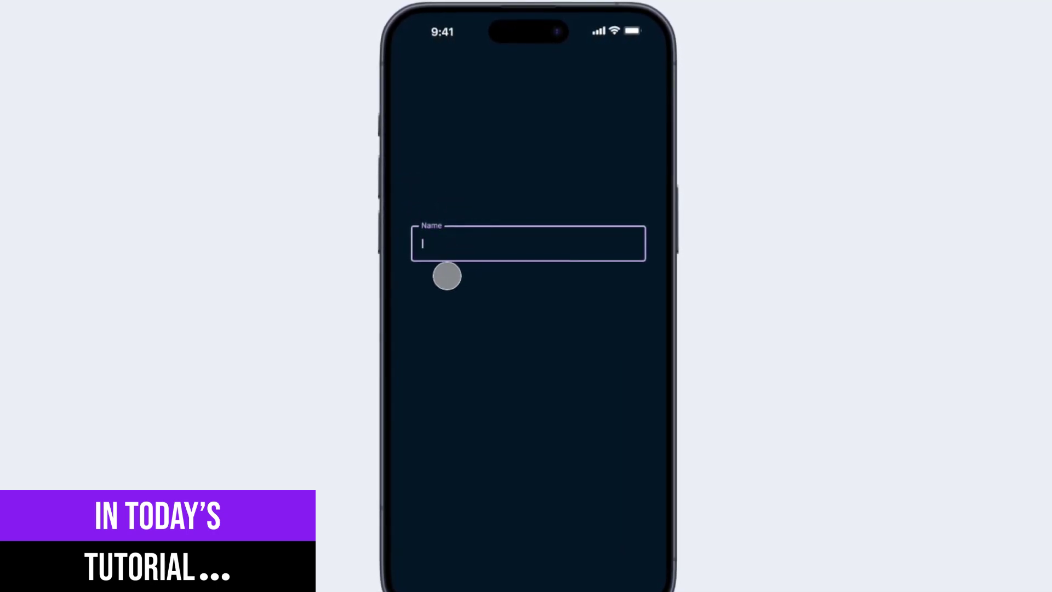
Step: Try out the finished Name text field in the phone prototype by focusing and unfocusing it
{"action": "left_click", "coordinate": [484, 243]}
{"action": "left_click", "coordinate": [560, 242]}
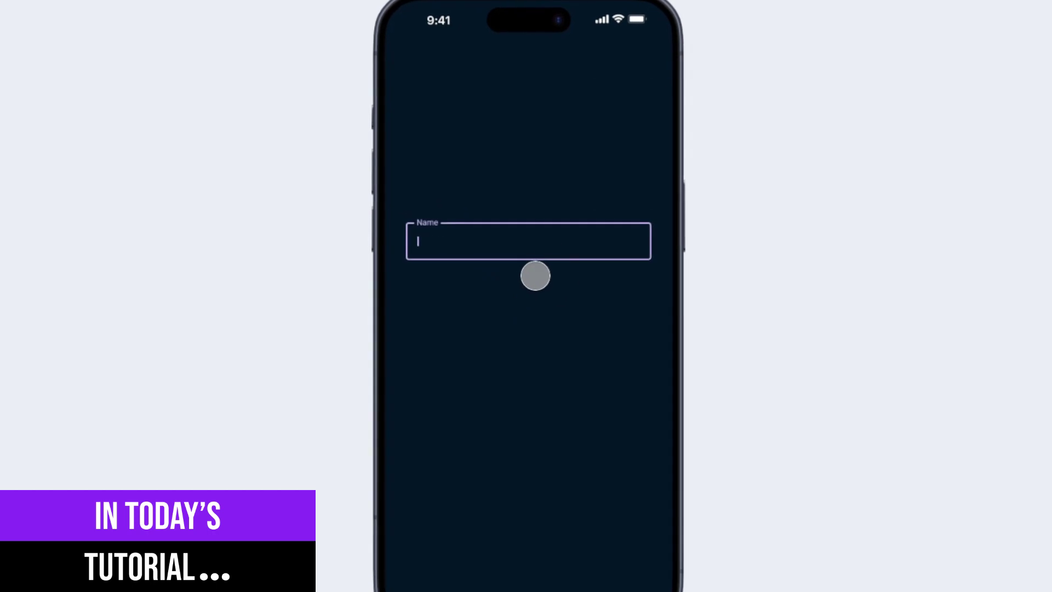
{"action": "left_click", "coordinate": [501, 334]}
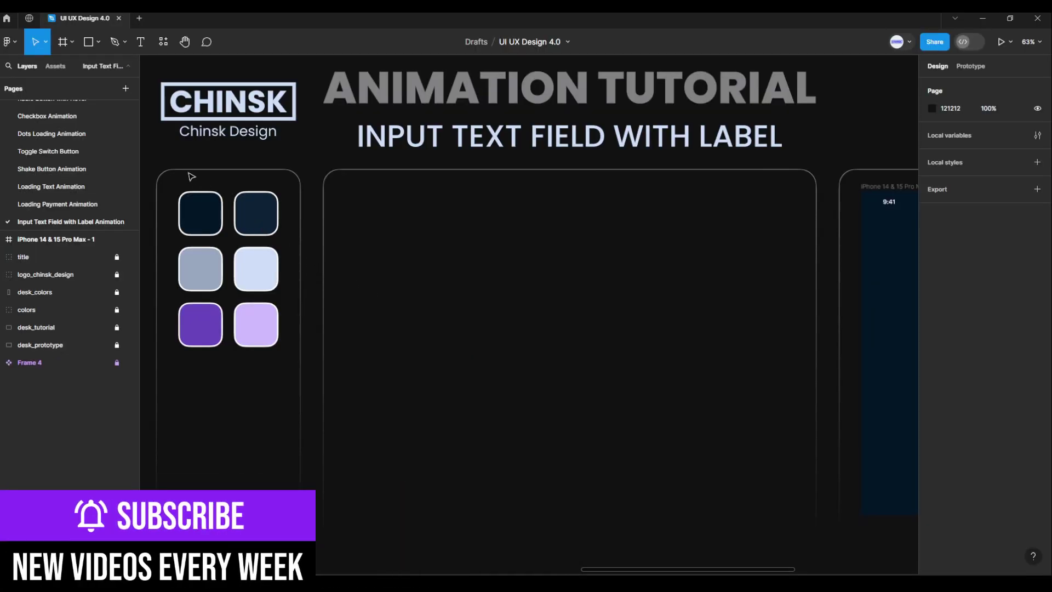
Step: Create a frame 366 wide and 64 high inside the large empty tutorial area
{"action": "left_click", "coordinate": [69, 42]}
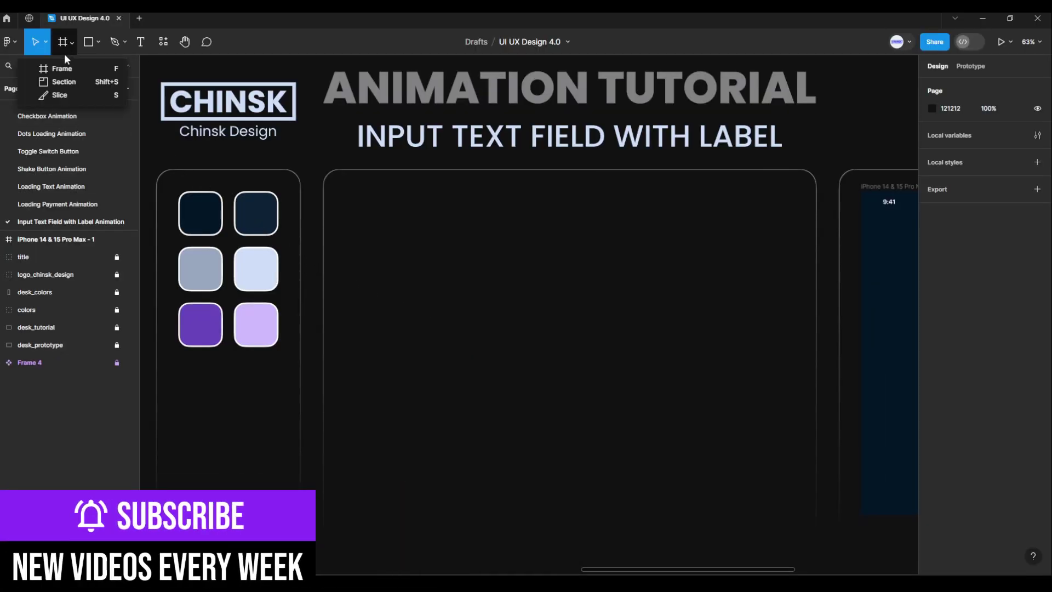
{"action": "left_click", "coordinate": [61, 69]}
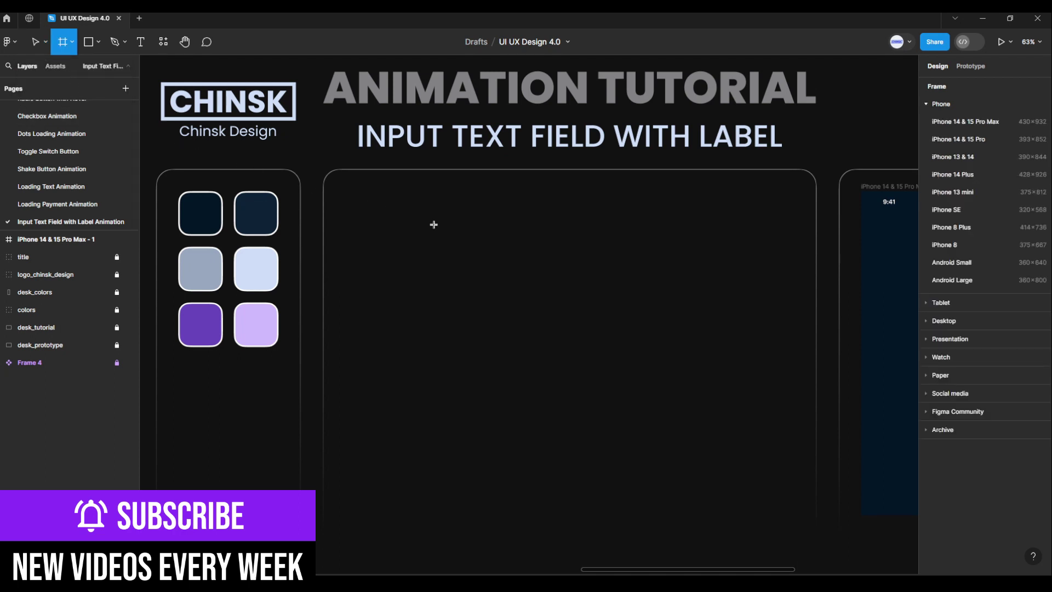
{"action": "left_click", "coordinate": [523, 277]}
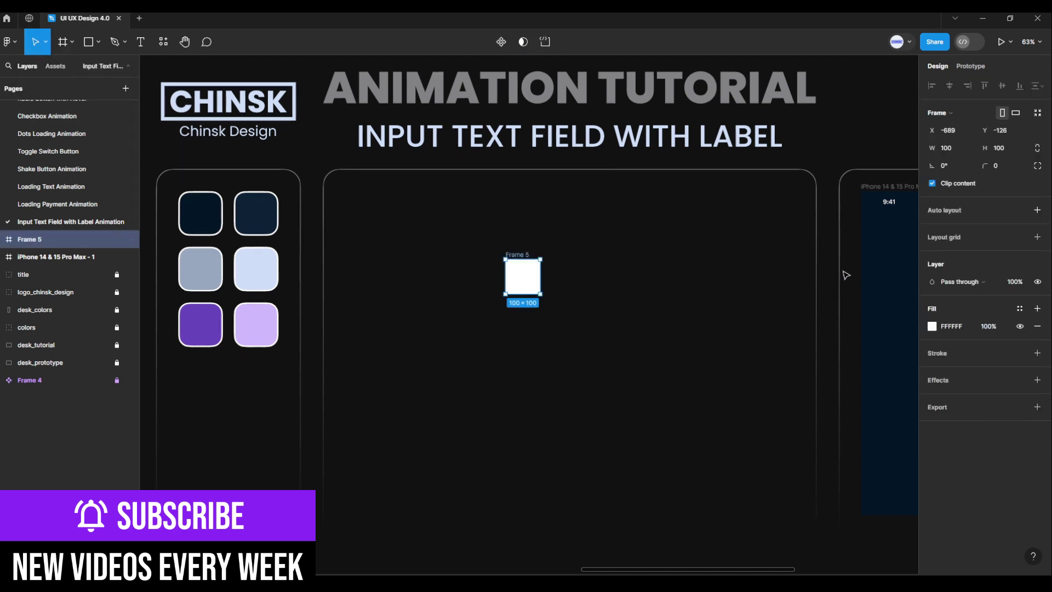
{"action": "key", "text": "BackSpace"}
{"action": "key", "text": "BackSpace"}
{"action": "key", "text": "BackSpace"}
{"action": "type", "text": "366"}
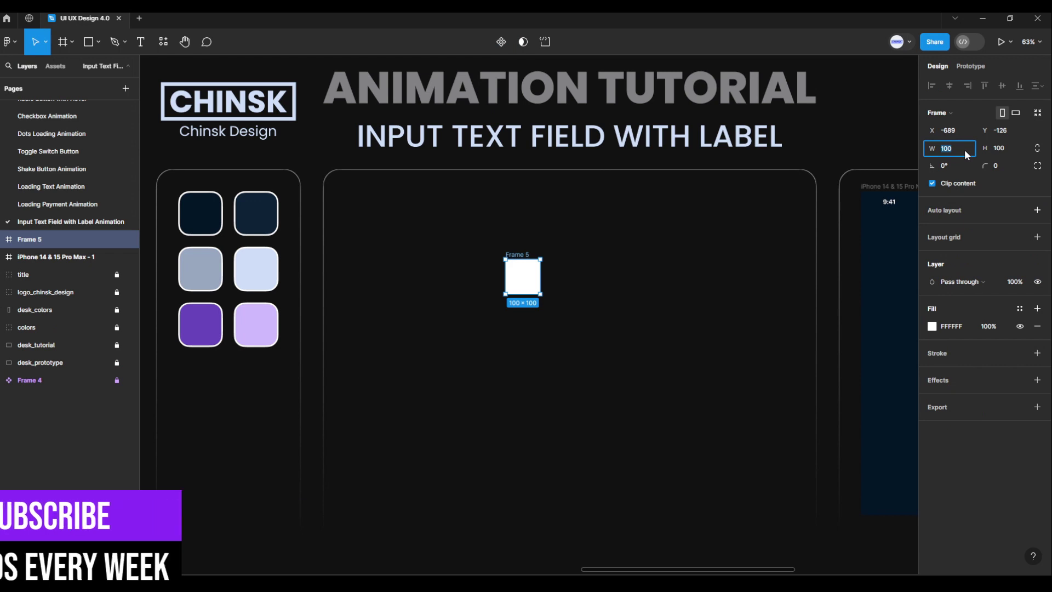
{"action": "key", "text": "Return"}
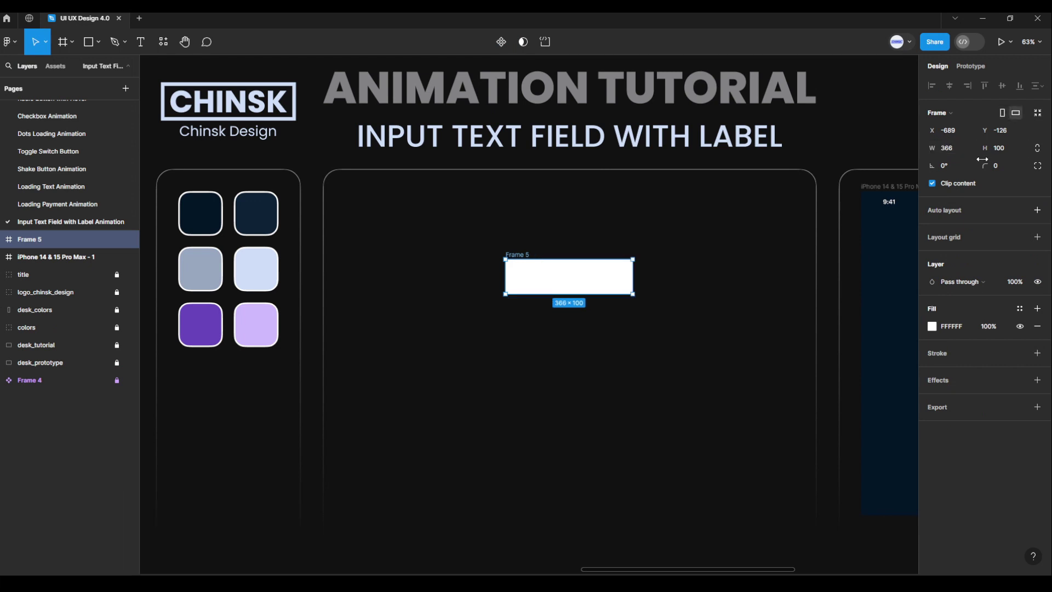
{"action": "left_click", "coordinate": [1019, 153]}
{"action": "type", "text": "64"}
{"action": "key", "text": "Return"}
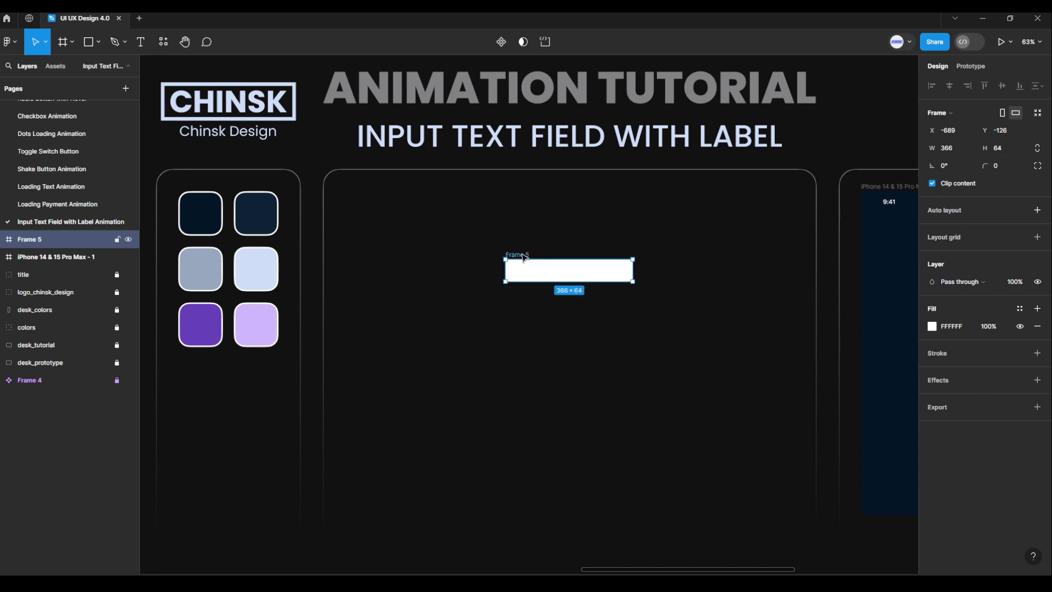
Step: Move the 366 × 64 frame up to X -719, Y -270 and remove its fill
{"action": "left_click_drag", "start_coordinate": [523, 257], "coordinate": [512, 207]}
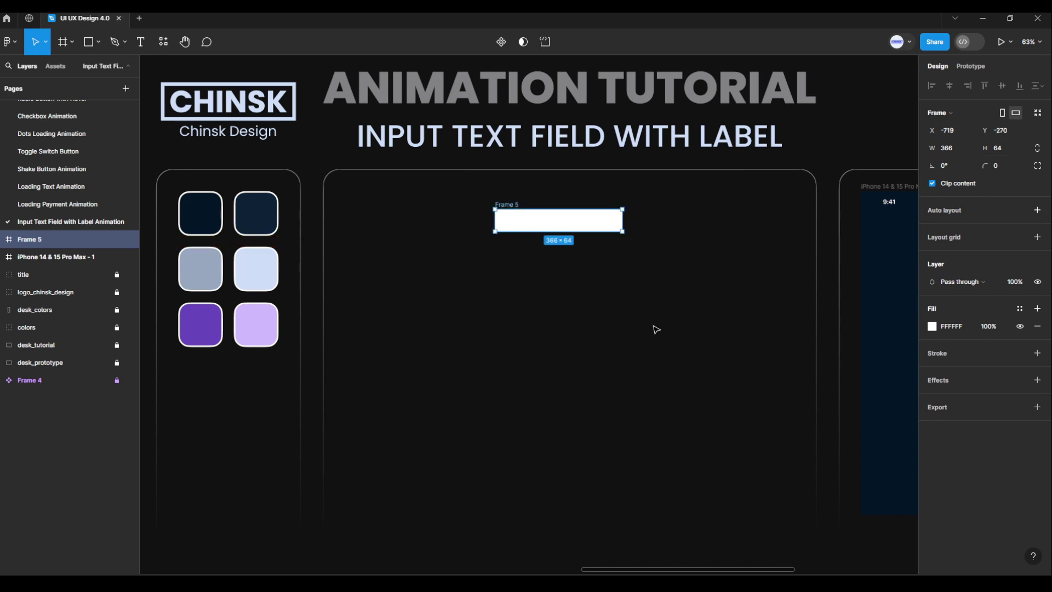
{"action": "left_click", "coordinate": [1038, 327]}
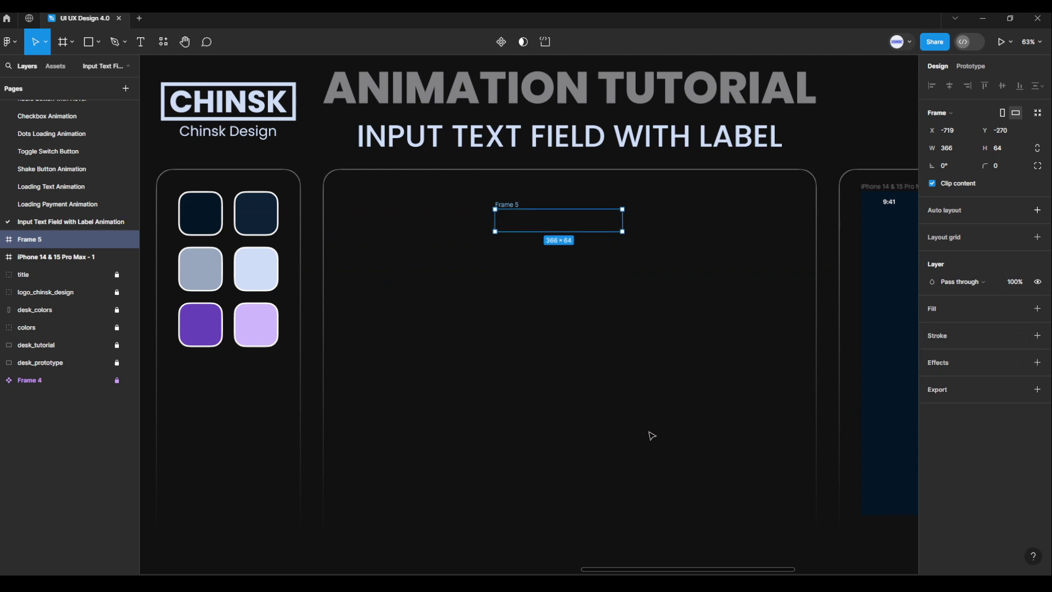
{"action": "left_click", "coordinate": [436, 340]}
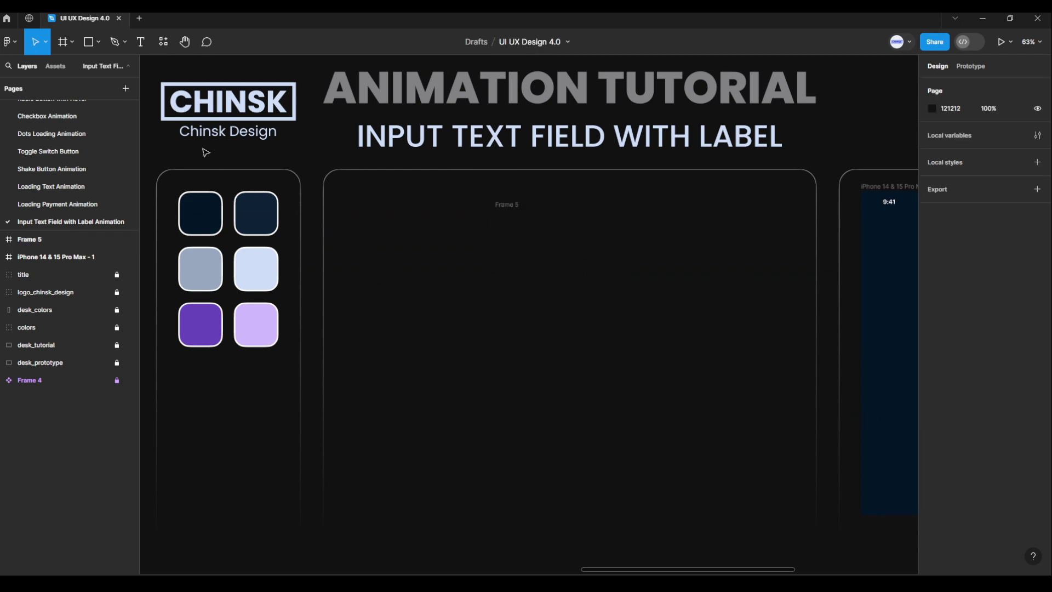
Step: Create a second frame 366 wide and 56 high below the first, with a corner radius of 4
{"action": "left_click", "coordinate": [62, 43]}
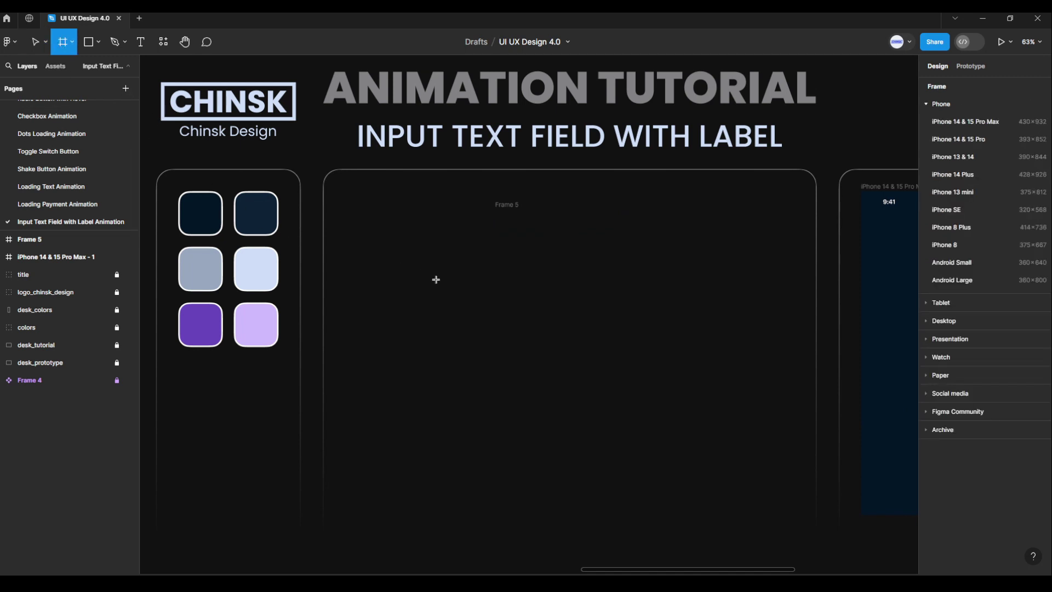
{"action": "left_click", "coordinate": [544, 323]}
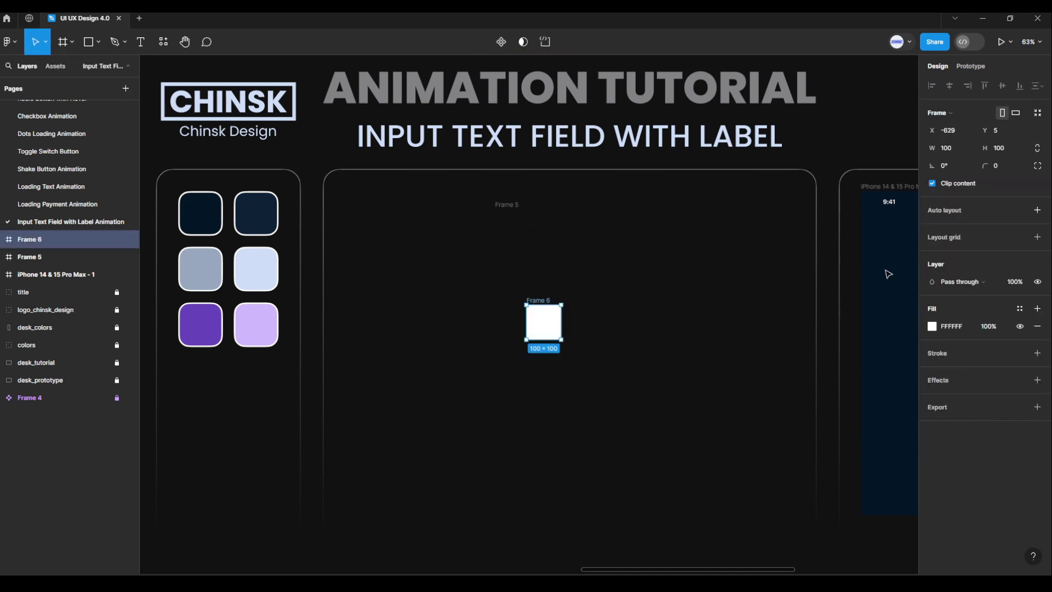
{"action": "left_click", "coordinate": [967, 157]}
{"action": "type", "text": "366"}
{"action": "key", "text": "Return"}
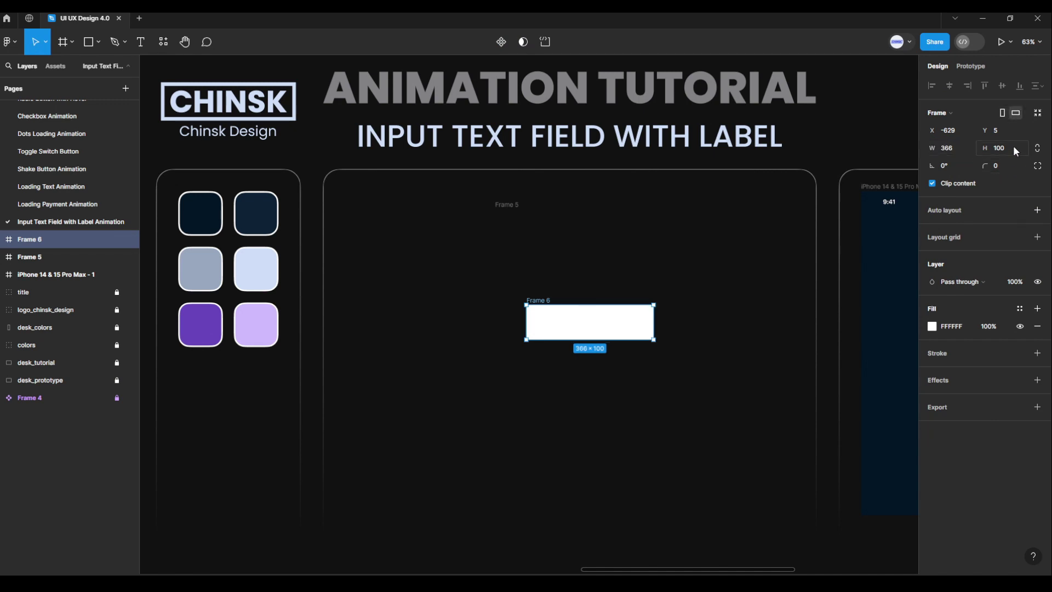
{"action": "left_click", "coordinate": [1014, 146]}
{"action": "type", "text": "56"}
{"action": "key", "text": "Return"}
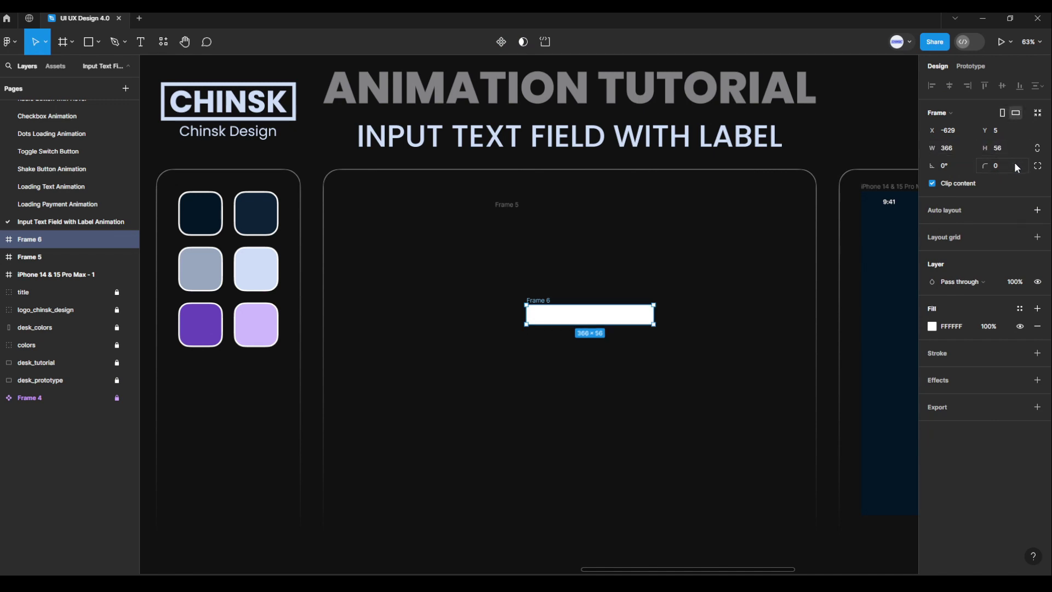
{"action": "left_click", "coordinate": [1014, 168]}
{"action": "type", "text": "4"}
{"action": "key", "text": "Return"}
Step: Add an inside stroke of weight 1 to the second frame, sampling the grey-blue palette swatch 96A7BF
{"action": "left_click", "coordinate": [1037, 352]}
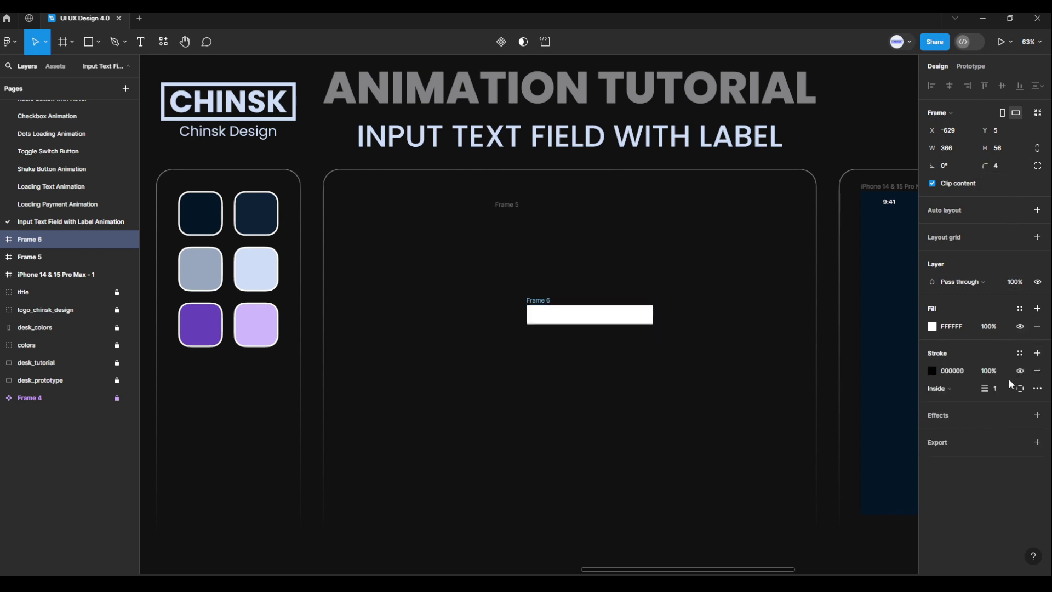
{"action": "left_click", "coordinate": [967, 390]}
{"action": "left_click", "coordinate": [959, 393]}
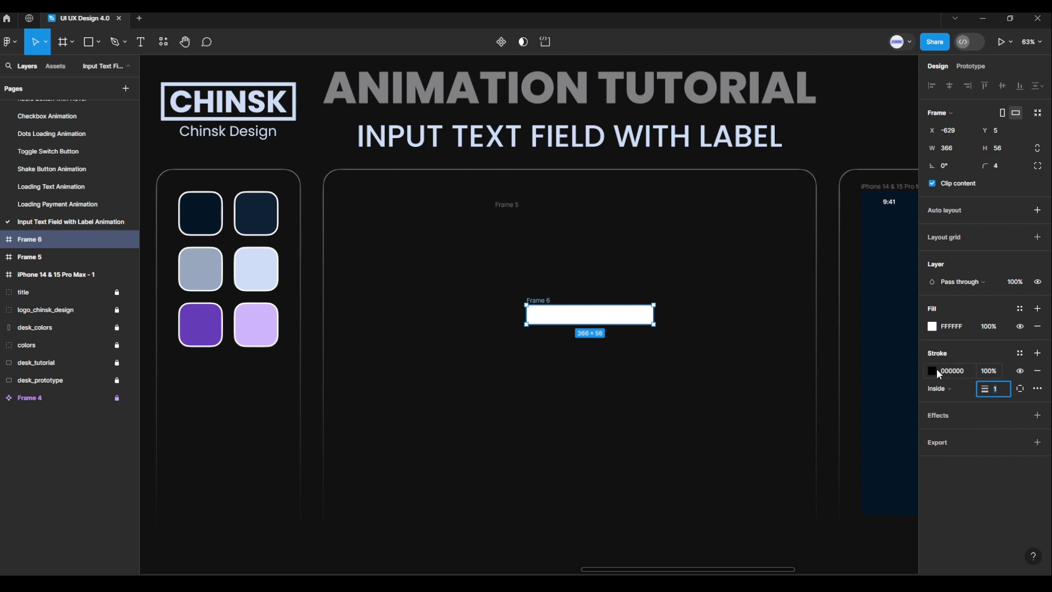
{"action": "left_click", "coordinate": [937, 372]}
{"action": "left_click", "coordinate": [807, 441]}
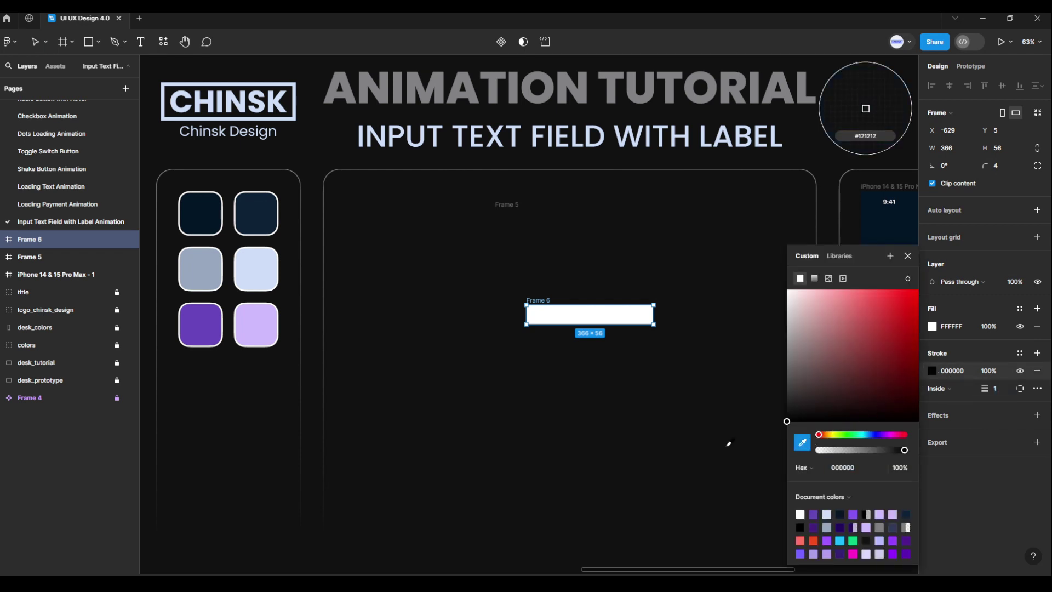
{"action": "left_click", "coordinate": [199, 276]}
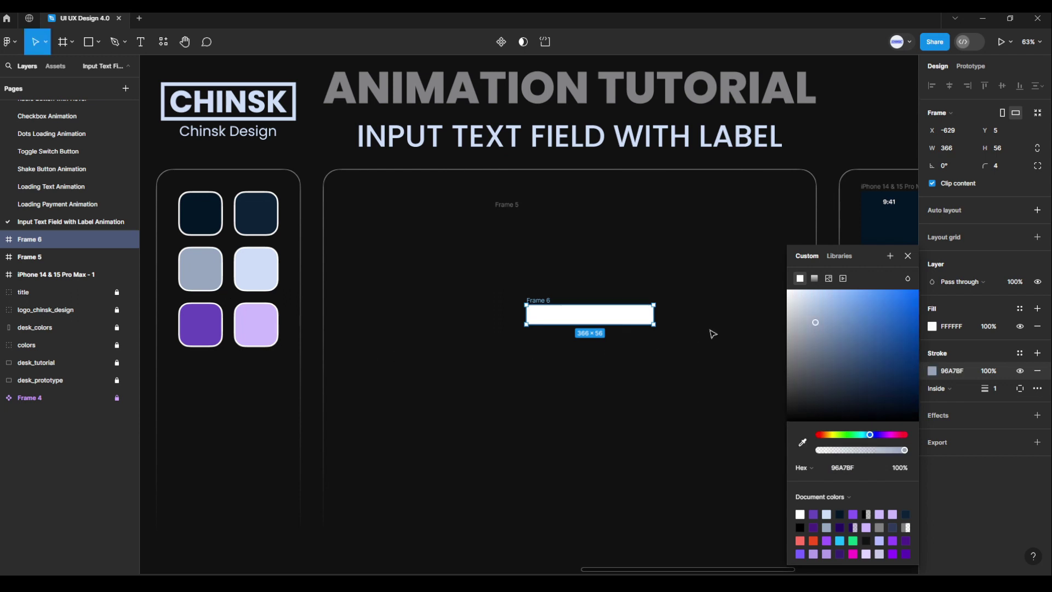
{"action": "left_click", "coordinate": [908, 256]}
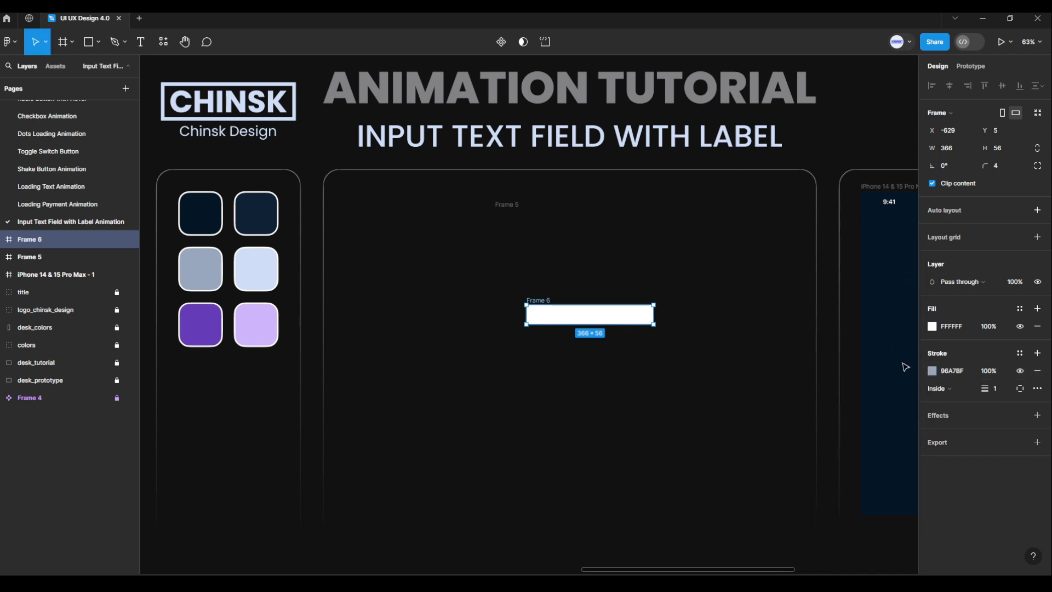
Step: Remove the second frame's fill and move it to X -719, Y -106, aligned under the first frame
{"action": "left_click", "coordinate": [1038, 326]}
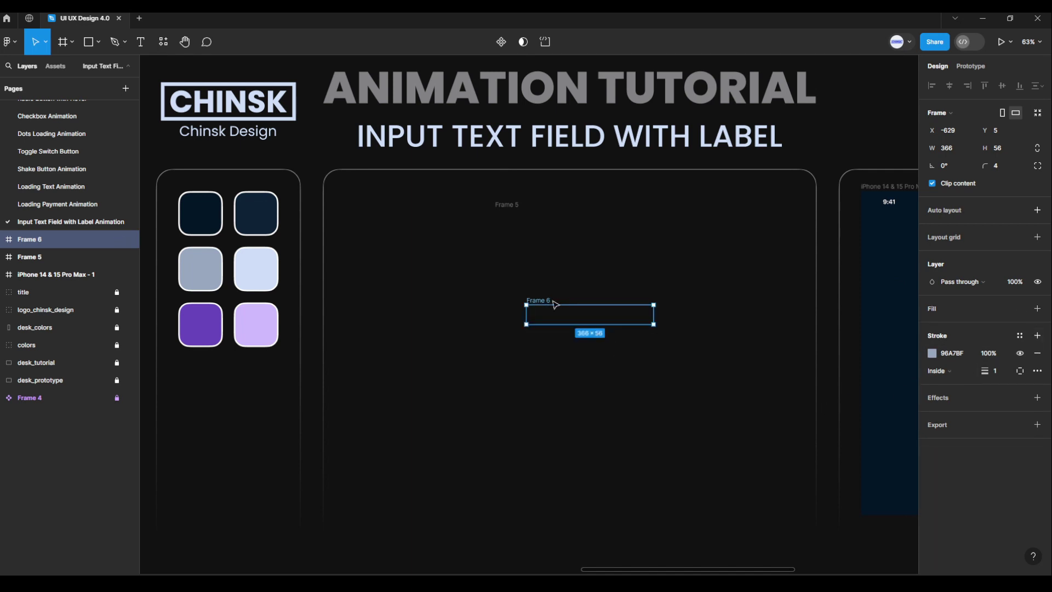
{"action": "left_click_drag", "start_coordinate": [544, 301], "coordinate": [513, 267]}
{"action": "scroll", "coordinate": [500, 314], "scroll_direction": "up", "scroll_amount": 5}
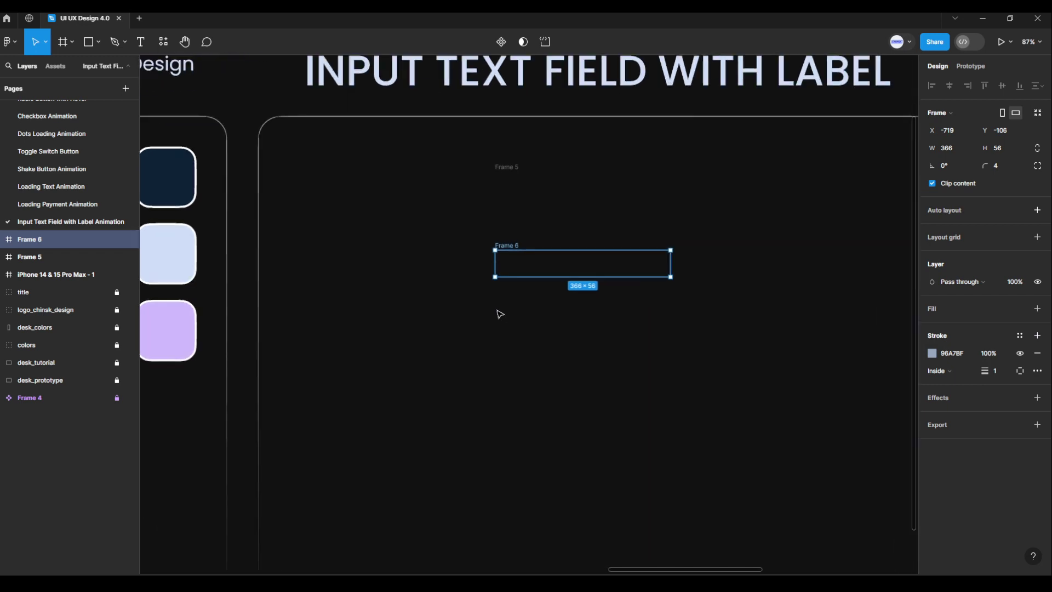
{"action": "scroll", "coordinate": [526, 337], "scroll_direction": "up", "scroll_amount": 1}
{"action": "scroll", "coordinate": [542, 354], "scroll_direction": "right", "scroll_amount": 3}
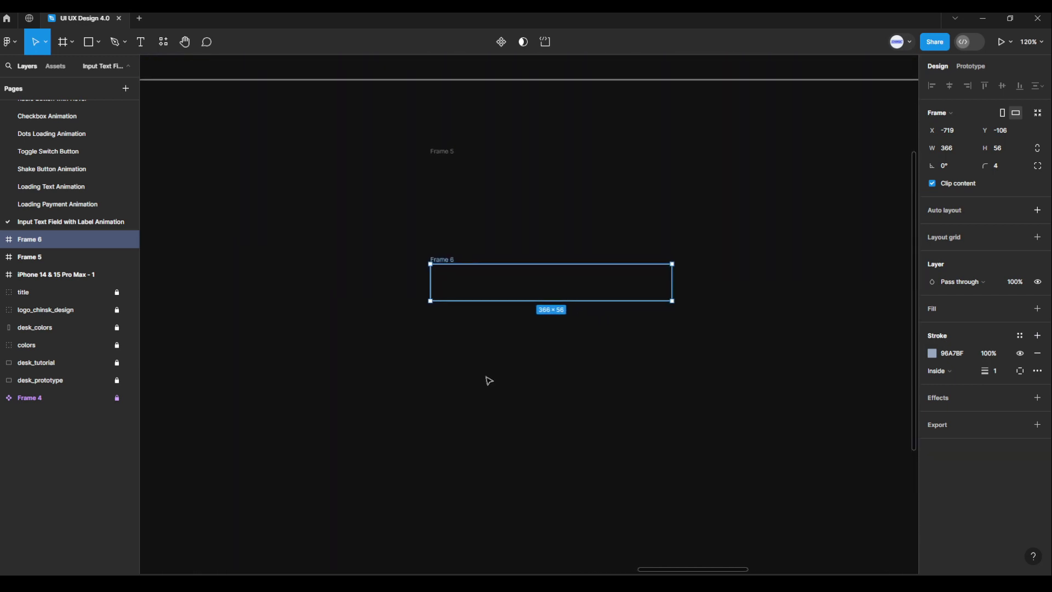
{"action": "left_click", "coordinate": [488, 378]}
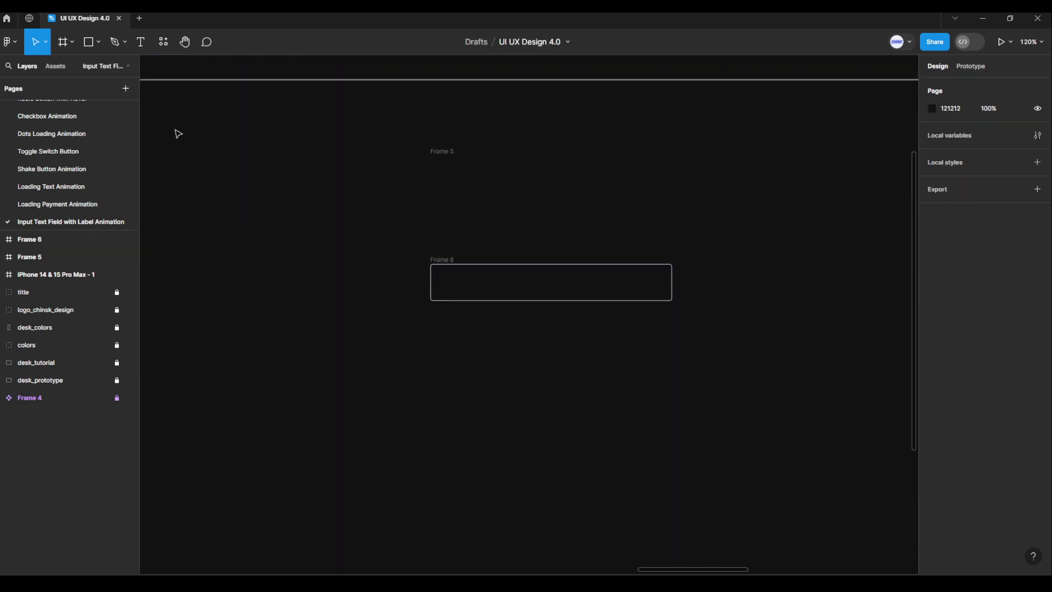
Step: Add the text "Name" below the outlined frame, left-aligned with a line height of 24
{"action": "left_click", "coordinate": [141, 44]}
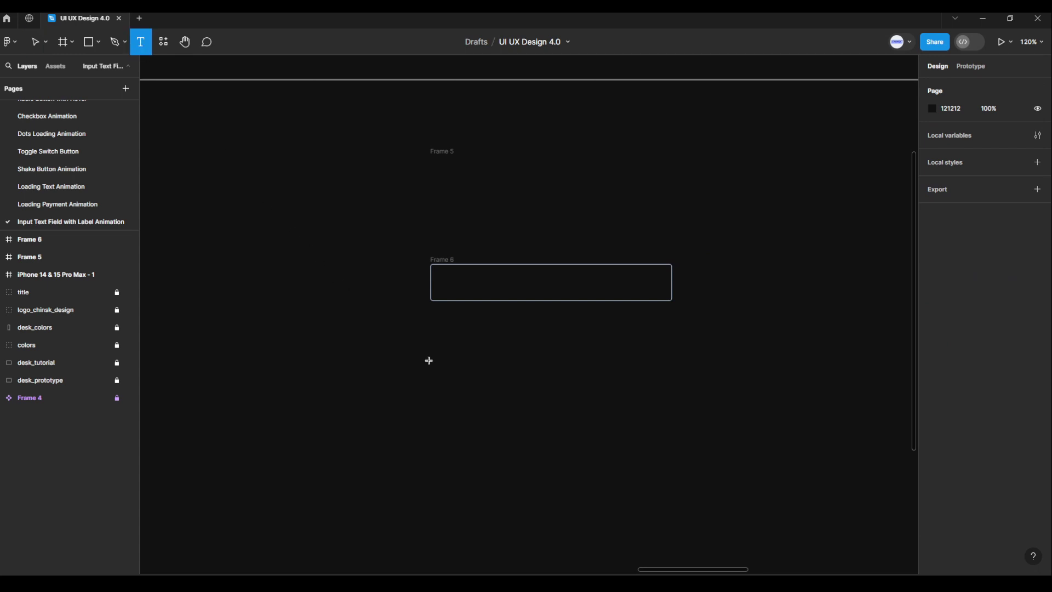
{"action": "left_click", "coordinate": [446, 384]}
{"action": "type", "text": "Name"}
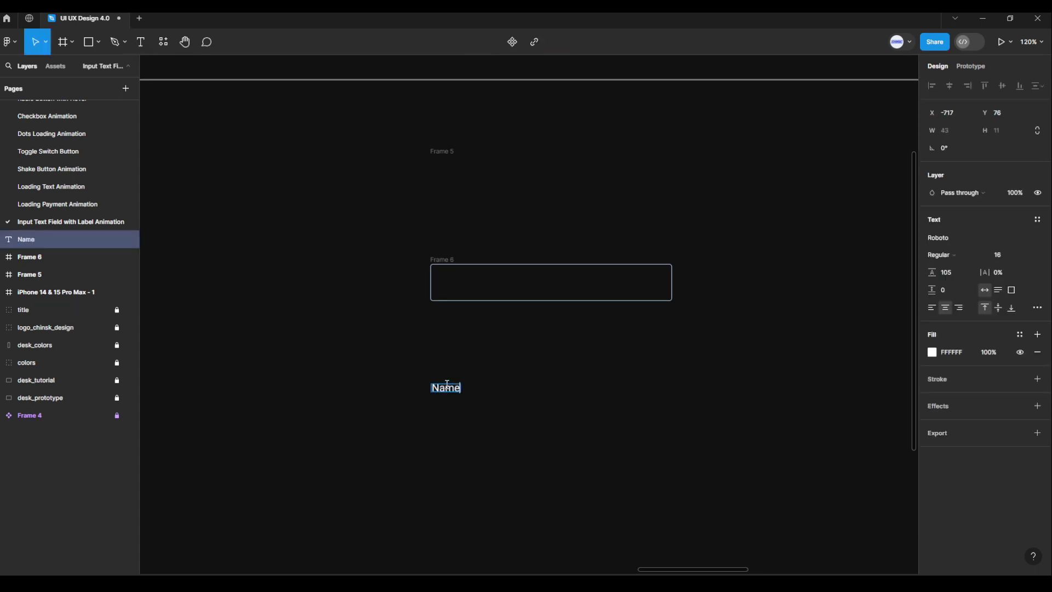
{"action": "key", "text": "Escape"}
{"action": "left_click", "coordinate": [960, 278]}
{"action": "key", "text": "Return"}
{"action": "left_click", "coordinate": [936, 307]}
{"action": "left_click", "coordinate": [933, 353]}
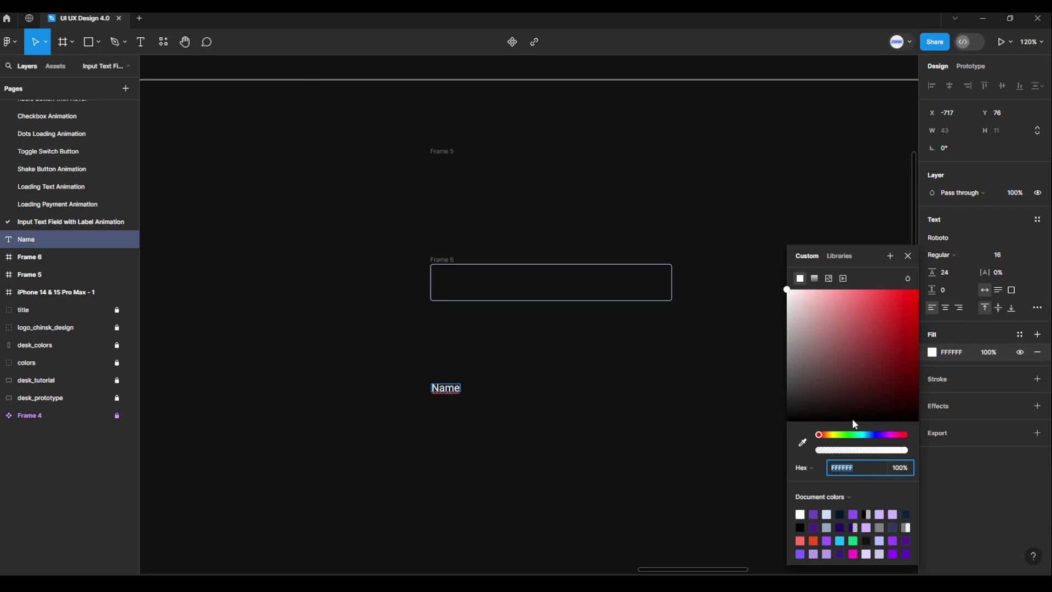
{"action": "left_click", "coordinate": [802, 442]}
{"action": "scroll", "coordinate": [327, 282], "scroll_direction": "down", "scroll_amount": 2}
{"action": "left_click_drag", "start_coordinate": [327, 281], "coordinate": [513, 287]}
{"action": "left_click", "coordinate": [220, 284]}
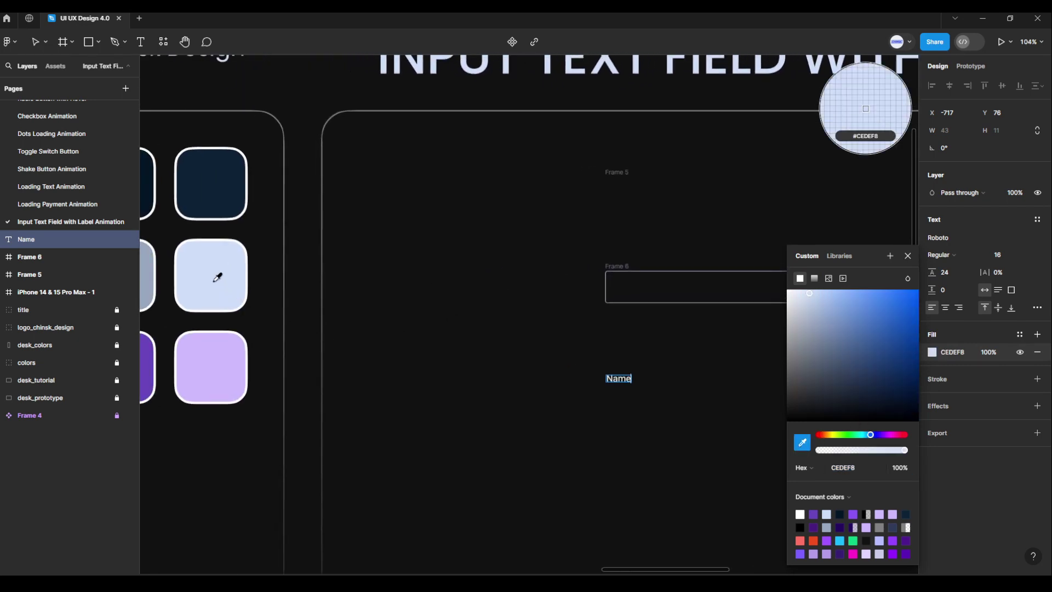
{"action": "key", "text": "ctrl+z"}
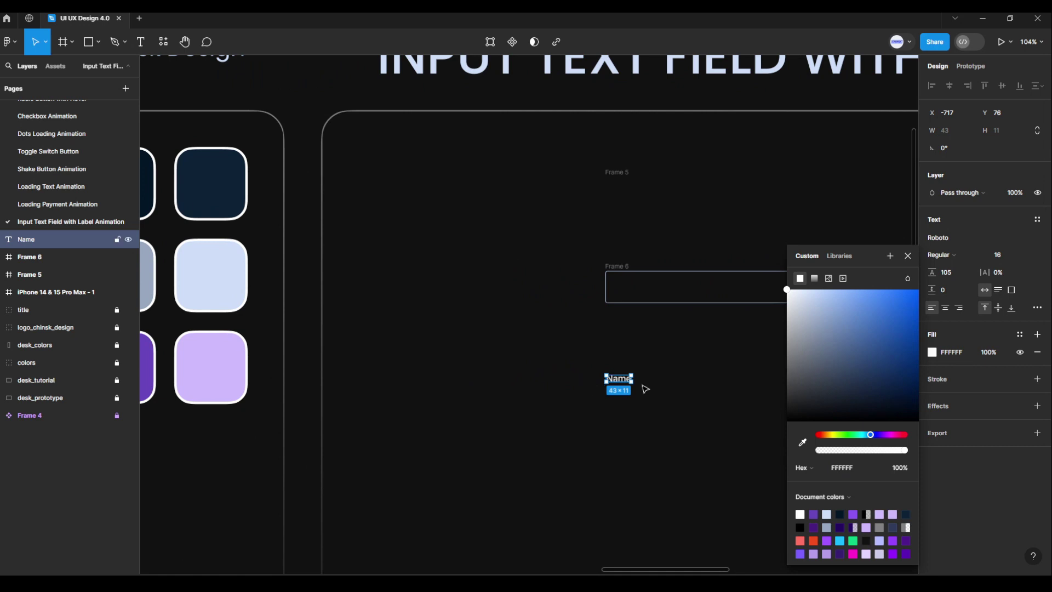
Step: Set the Name text's line height to 24 and its fill to the light blue palette swatch CEDEF8
{"action": "left_click", "coordinate": [954, 276]}
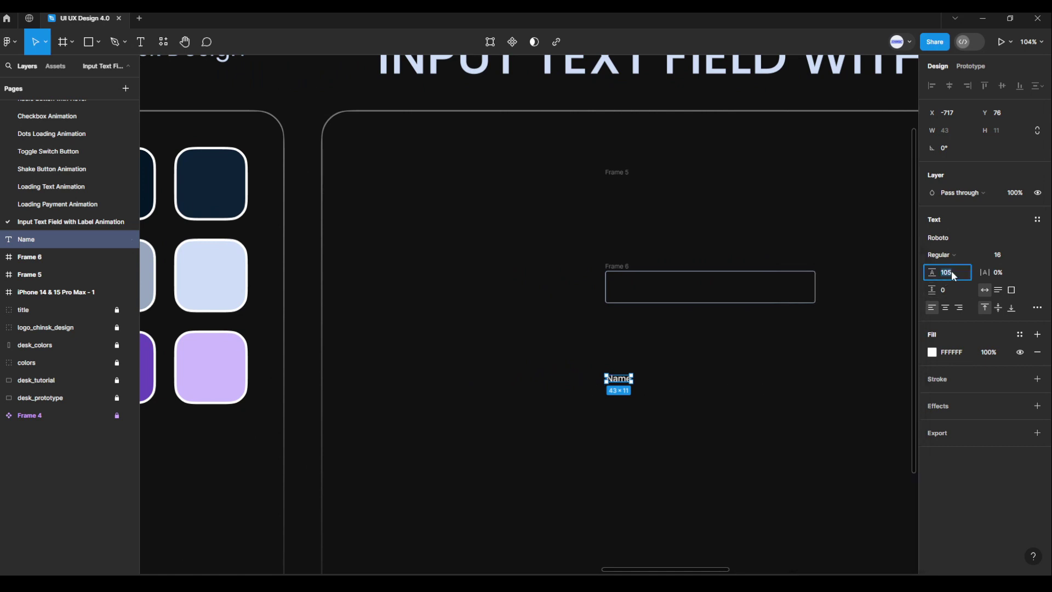
{"action": "type", "text": "24"}
{"action": "key", "text": "Return"}
{"action": "left_click", "coordinate": [933, 354]}
{"action": "left_click", "coordinate": [802, 442]}
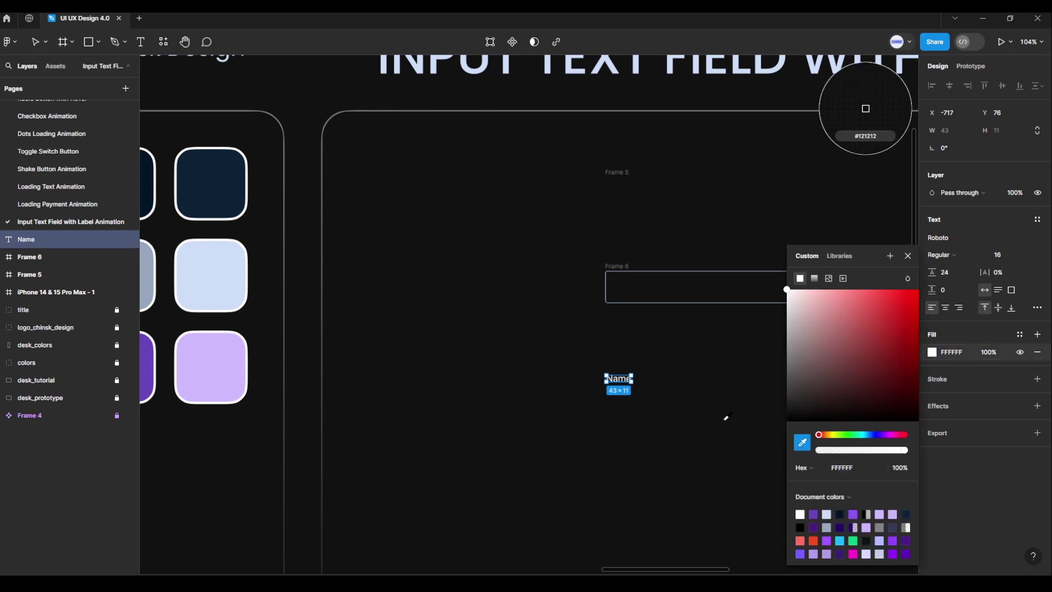
{"action": "left_click", "coordinate": [229, 277]}
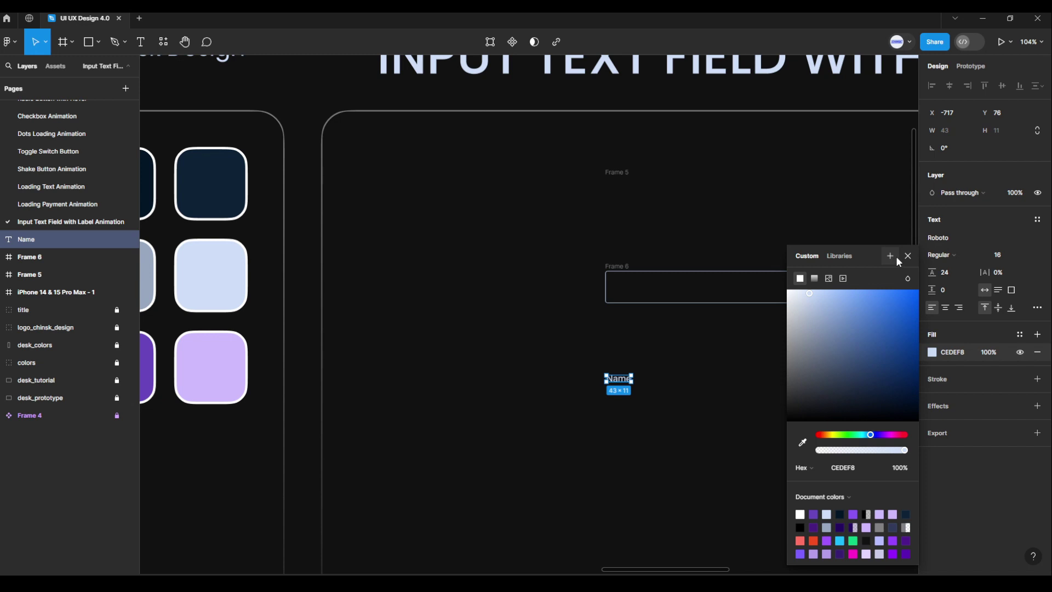
{"action": "left_click", "coordinate": [908, 256]}
{"action": "left_click", "coordinate": [695, 405]}
Step: Move the Name text to X -659, Y 18, closer beneath the outlined frame
{"action": "left_click", "coordinate": [618, 381]}
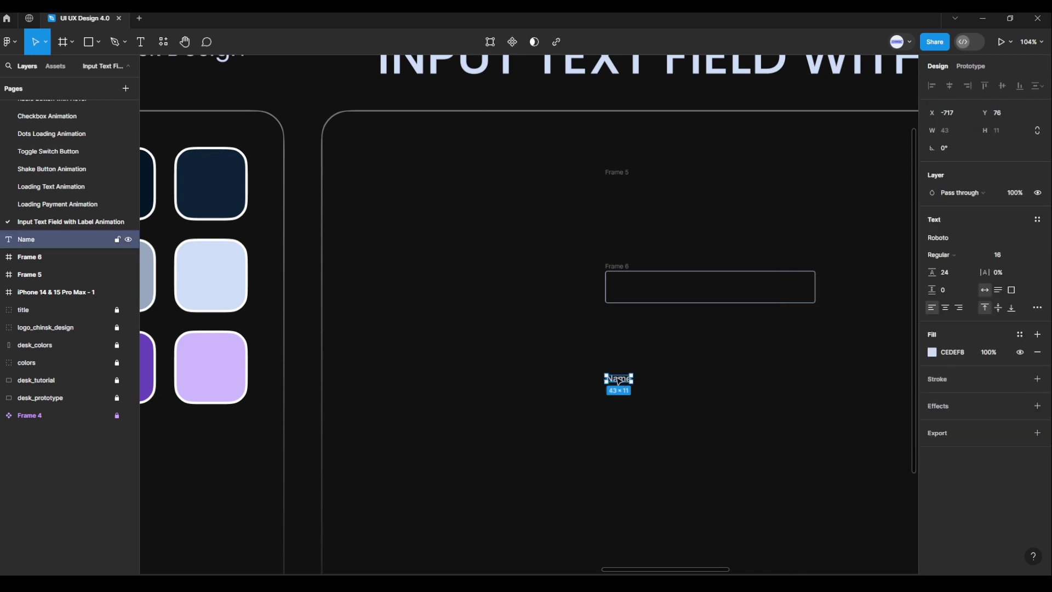
{"action": "left_click_drag", "start_coordinate": [627, 384], "coordinate": [661, 350]}
{"action": "scroll", "coordinate": [661, 333], "scroll_direction": "up", "scroll_amount": 5}
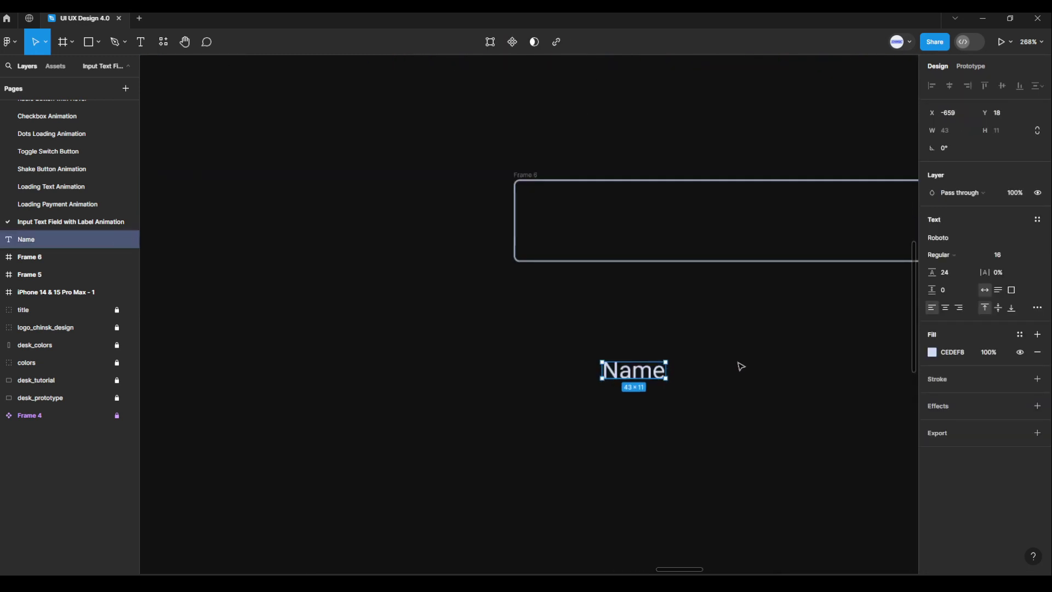
{"action": "left_click_drag", "start_coordinate": [740, 364], "coordinate": [556, 362]}
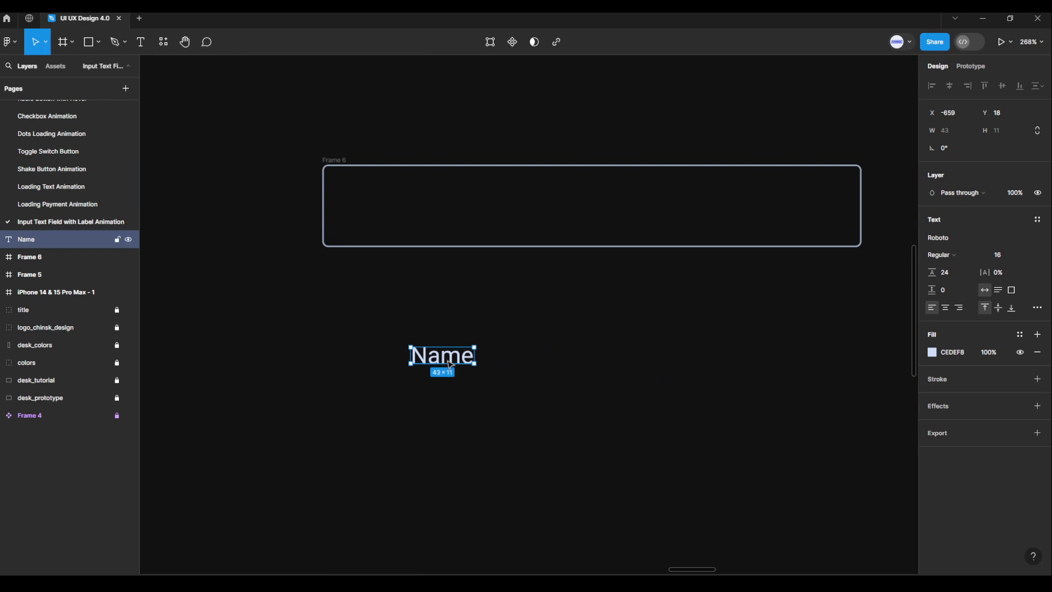
Step: Move the Name text into the outlined frame and nudge it to X 16, Y 23
{"action": "left_click_drag", "start_coordinate": [447, 359], "coordinate": [429, 215]}
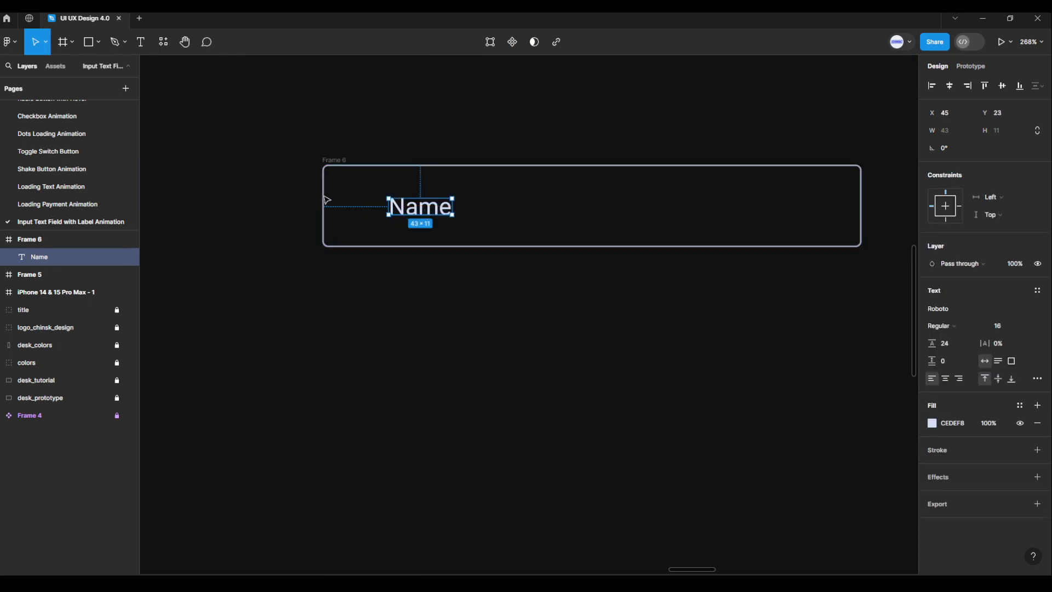
{"action": "key", "text": "alt"}
{"action": "key", "text": "Up"}
{"action": "key", "text": "Up"}
{"action": "key", "text": "Up"}
{"action": "key", "text": "Up"}
{"action": "key", "text": "Up"}
{"action": "key", "text": "Up"}
{"action": "key", "text": "Up"}
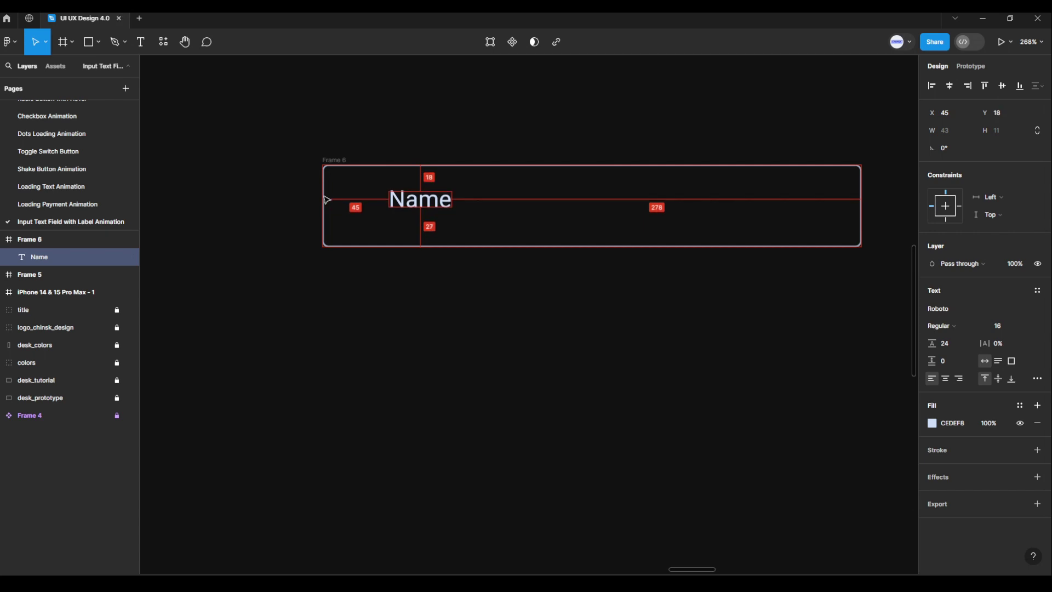
{"action": "key", "text": "Left"}
{"action": "key", "text": "Left"}
{"action": "key", "text": "Left"}
{"action": "key", "text": "Left"}
{"action": "key", "text": "Left"}
{"action": "key", "text": "Left"}
{"action": "key", "text": "Left"}
{"action": "key", "text": "Left"}
{"action": "key", "text": "Left"}
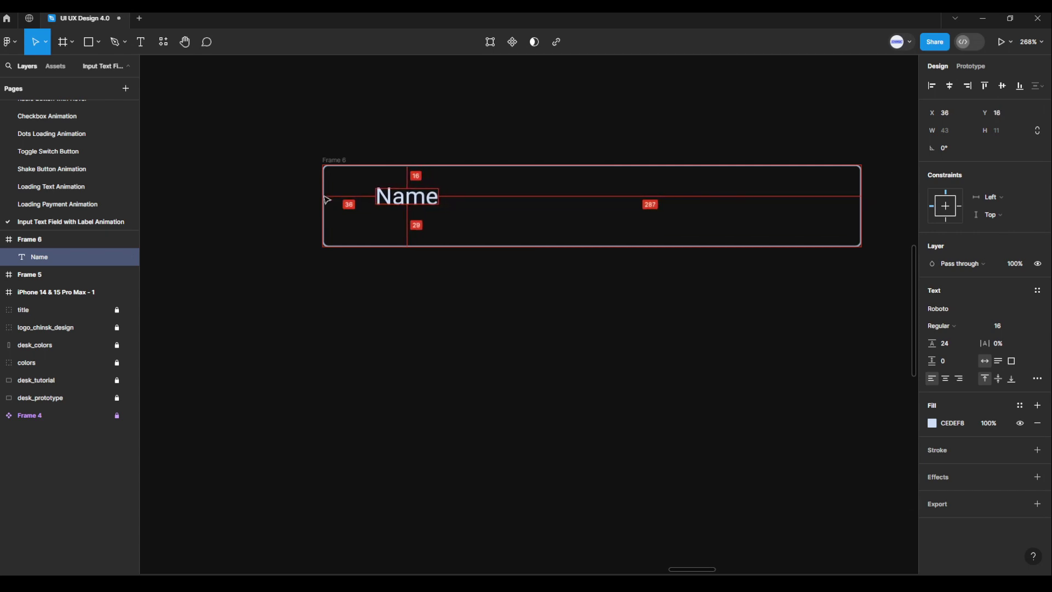
{"action": "key", "text": "Down"}
{"action": "key", "text": "Down"}
{"action": "key", "text": "Down"}
{"action": "key", "text": "Down"}
{"action": "key", "text": "Down"}
{"action": "key", "text": "Left"}
{"action": "key", "text": "Left"}
{"action": "key", "text": "Left"}
{"action": "key", "text": "Left"}
{"action": "key", "text": "Left"}
{"action": "key", "text": "Left"}
{"action": "key", "text": "Left"}
{"action": "key", "text": "Left"}
{"action": "key", "text": "Left"}
{"action": "key", "text": "Left"}
{"action": "key", "text": "Left"}
{"action": "key", "text": "Left"}
{"action": "key", "text": "Left"}
{"action": "key", "text": "Left"}
{"action": "key", "text": "Left"}
{"action": "key", "text": "Left"}
{"action": "key", "text": "Left"}
{"action": "key", "text": "Left"}
{"action": "key", "text": "Left"}
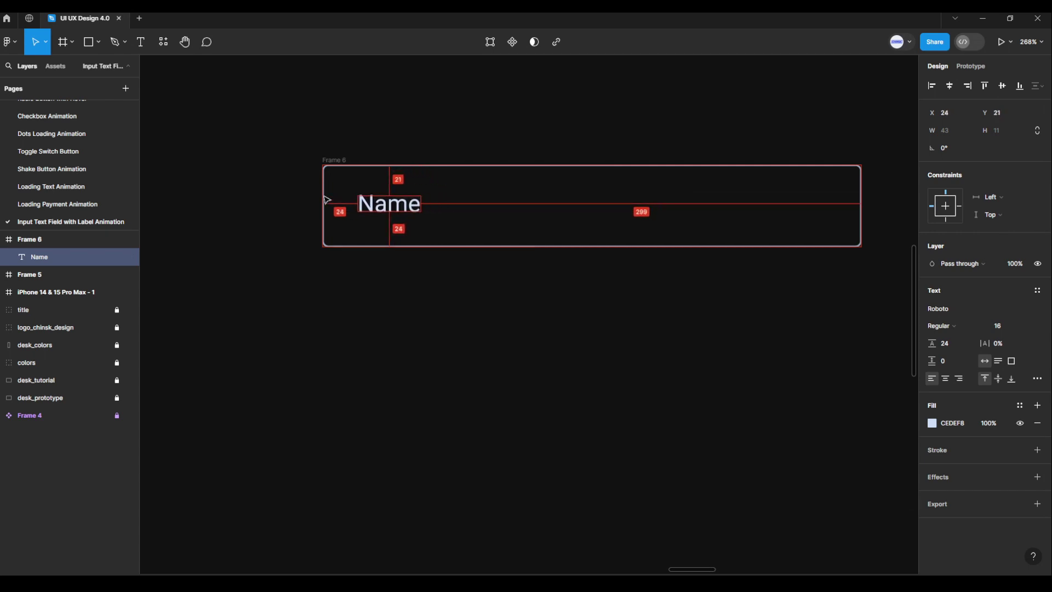
{"action": "key", "text": "Left"}
{"action": "key", "text": "Down"}
{"action": "key", "text": "Down"}
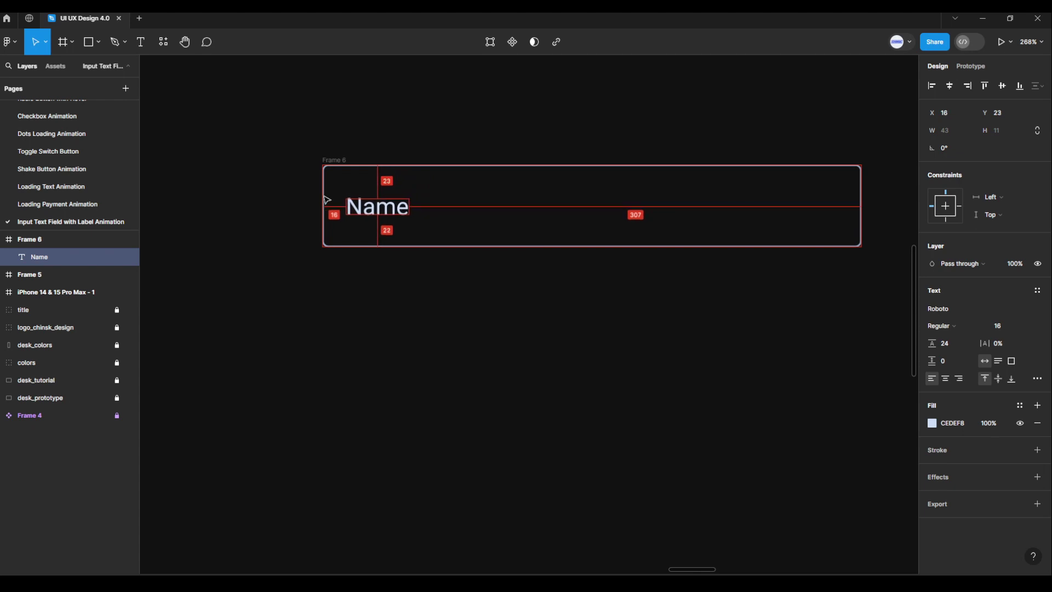
Step: Set the Name text's vertical trim to standard and move it to Y 16, leaving 16 above and below it
{"action": "left_click", "coordinate": [1033, 382]}
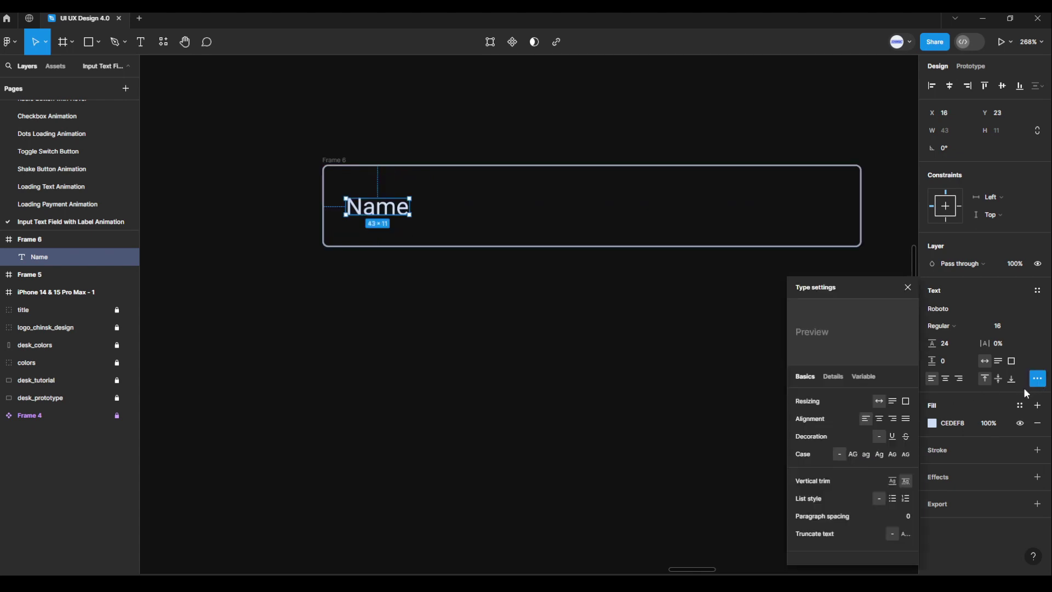
{"action": "left_click", "coordinate": [893, 481]}
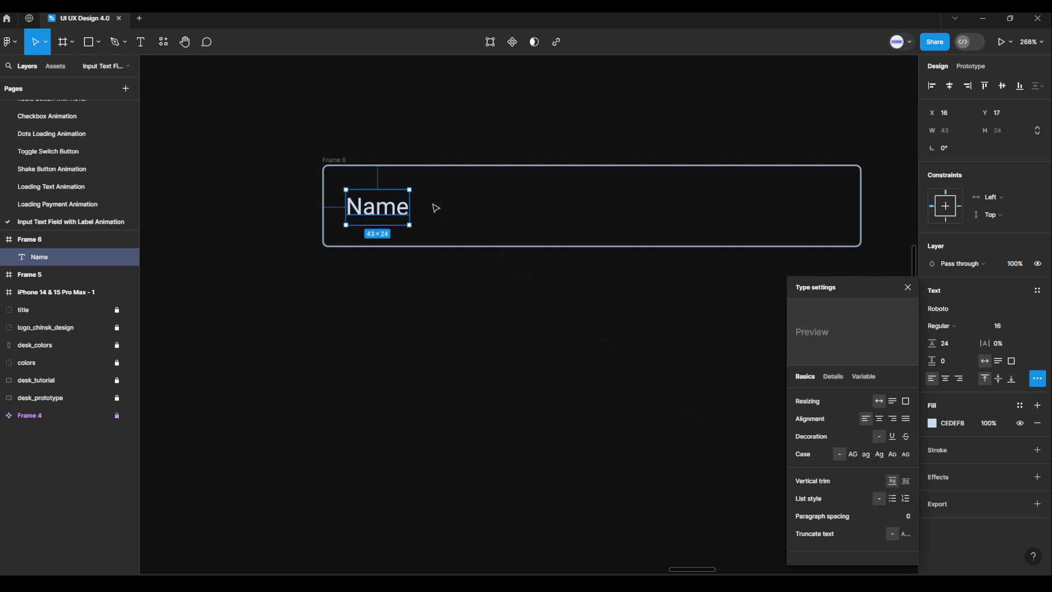
{"action": "key", "text": "alt"}
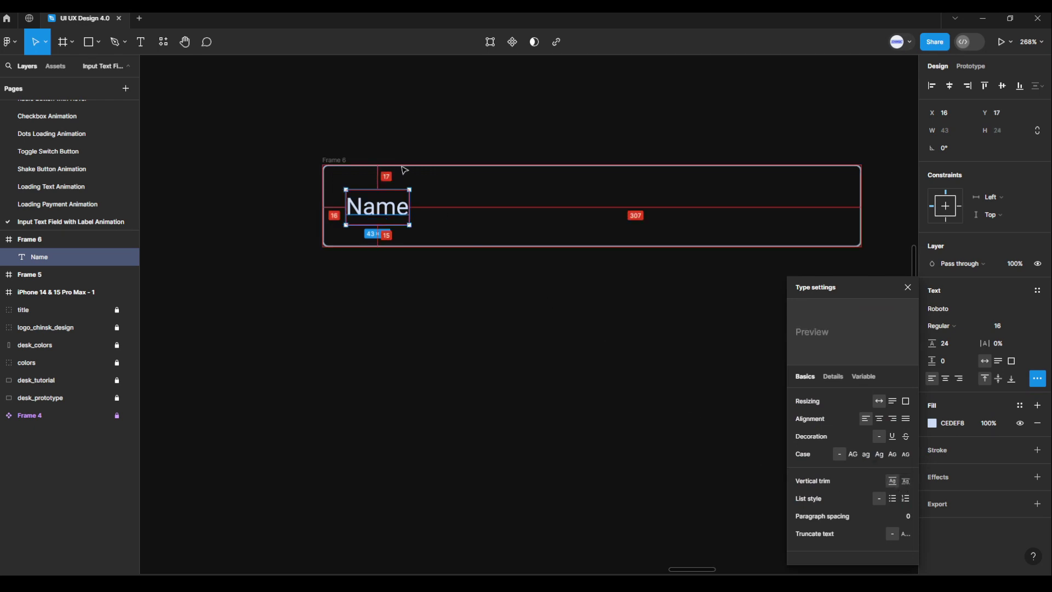
{"action": "key", "text": "Up"}
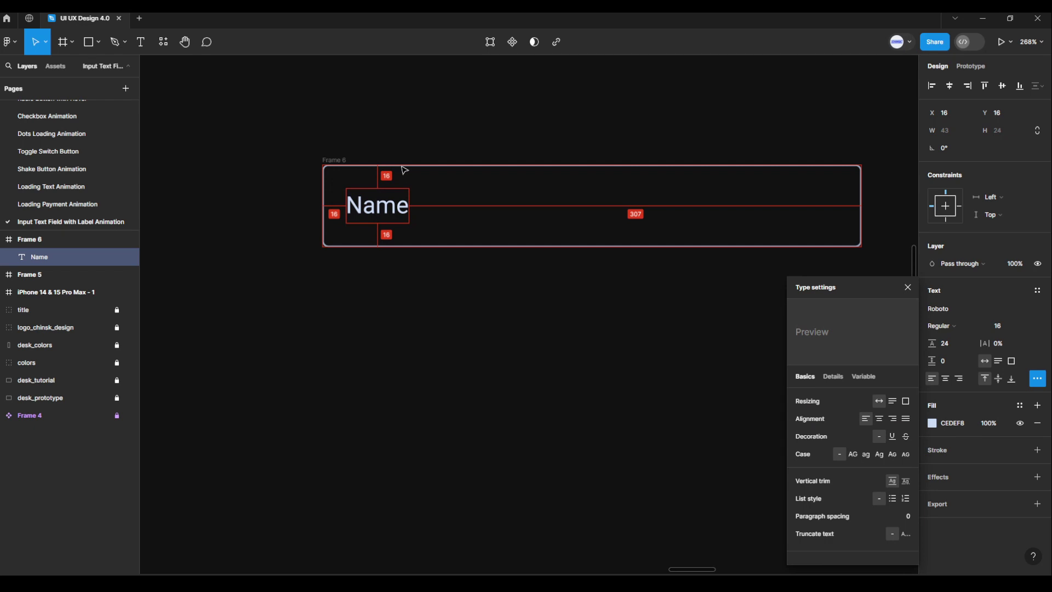
{"action": "left_click", "coordinate": [447, 301]}
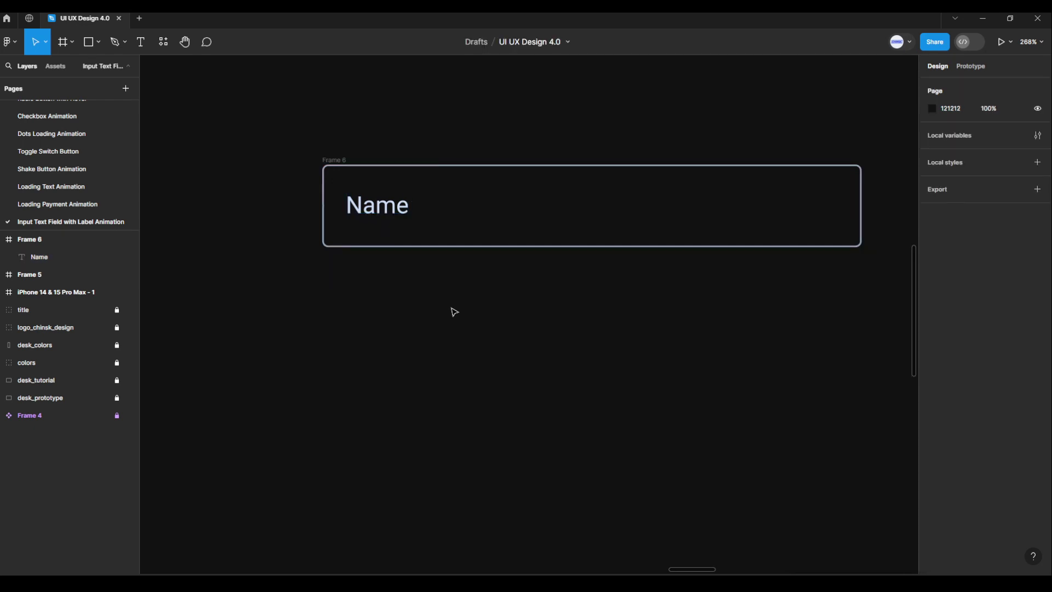
Step: Nest the outlined Frame 6 inside Frame 5, centred horizontally and aligned to its bottom edge
{"action": "scroll", "coordinate": [453, 310], "scroll_direction": "down", "scroll_amount": 3}
{"action": "left_click_drag", "start_coordinate": [467, 323], "coordinate": [451, 435]}
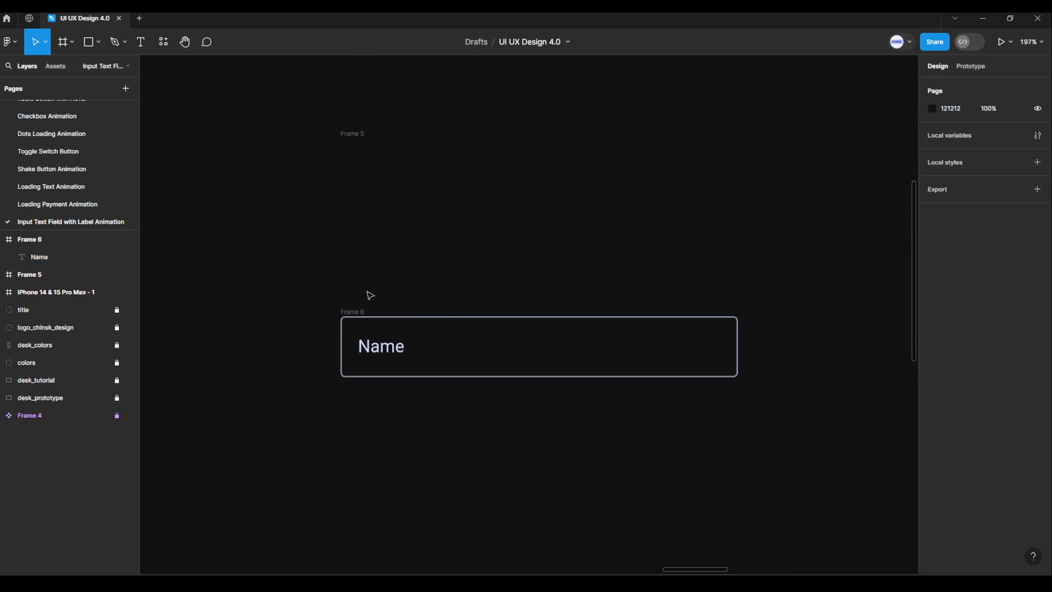
{"action": "left_click_drag", "start_coordinate": [359, 314], "coordinate": [380, 148]}
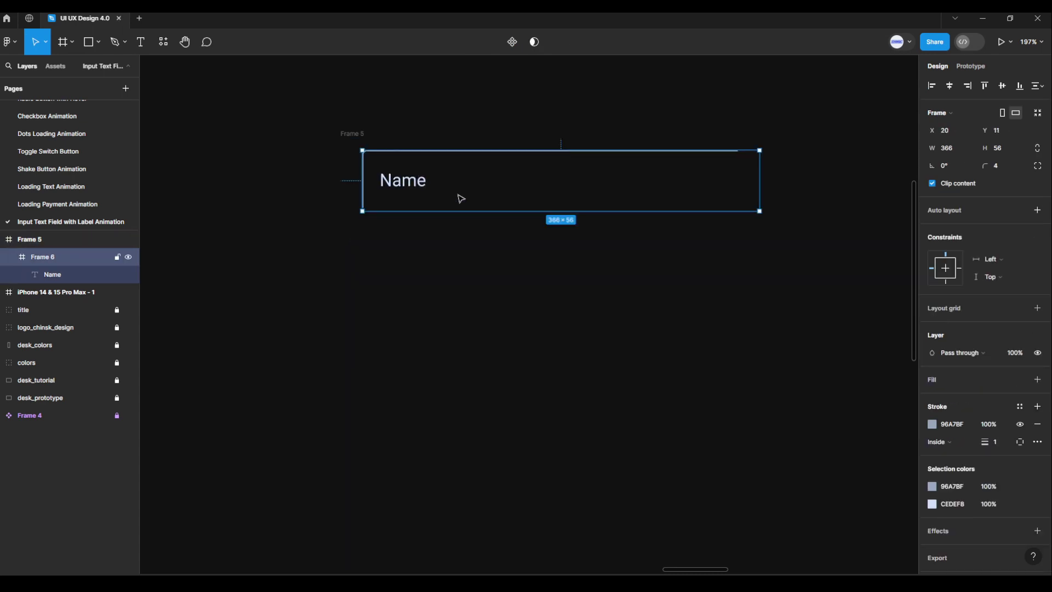
{"action": "left_click", "coordinate": [955, 89]}
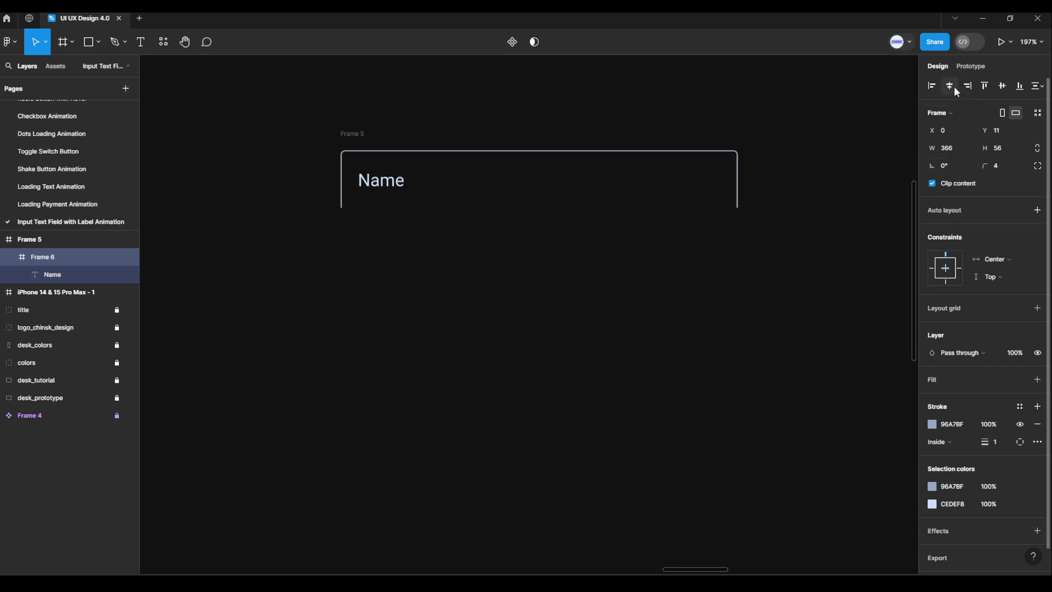
{"action": "left_click", "coordinate": [1018, 88]}
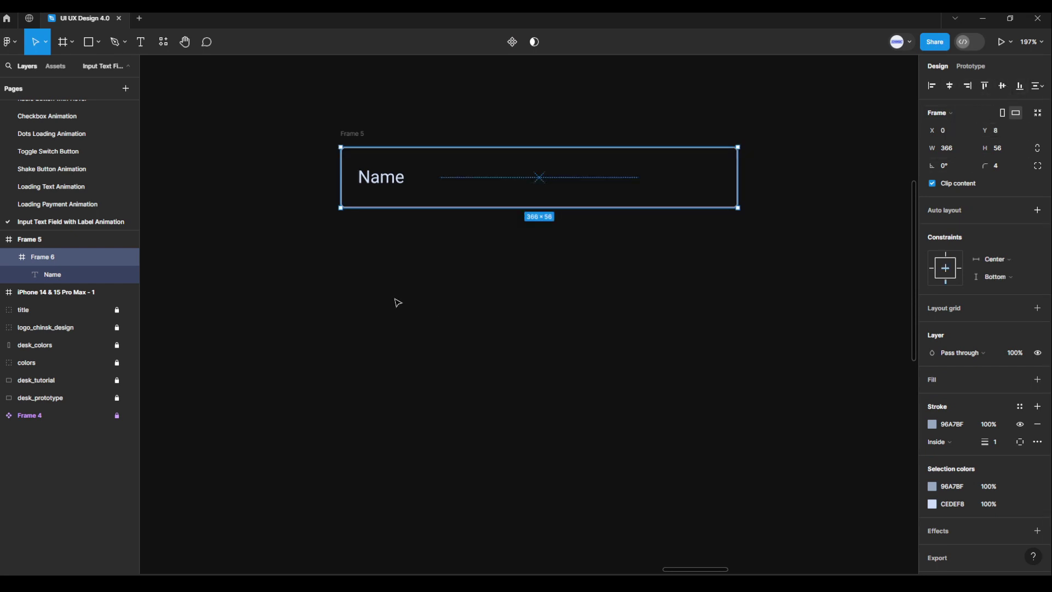
{"action": "key", "text": "alt"}
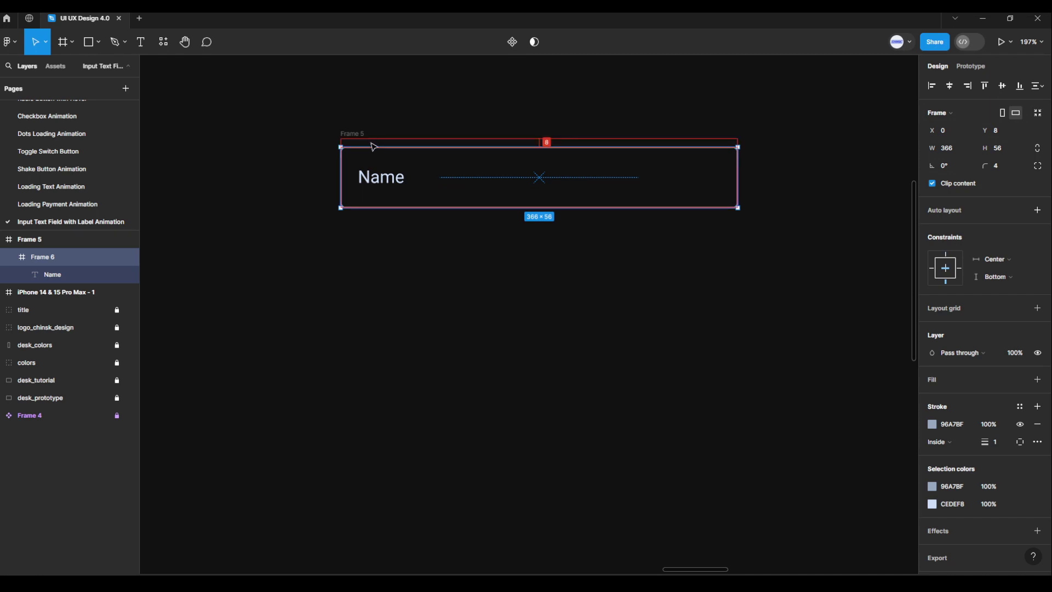
{"action": "scroll", "coordinate": [418, 169], "scroll_direction": "up", "scroll_amount": 5}
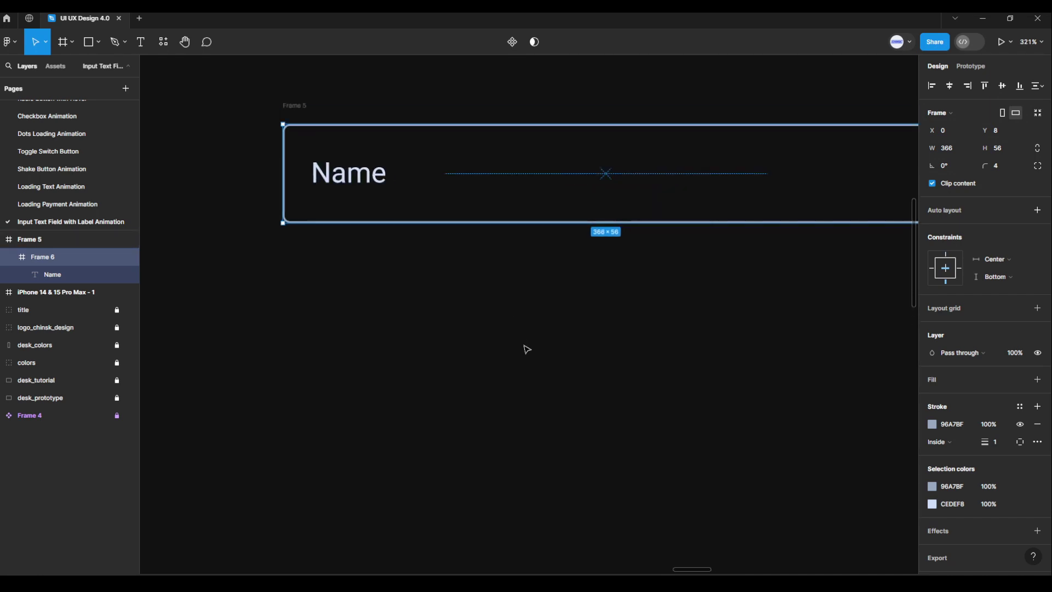
{"action": "left_click_drag", "start_coordinate": [474, 354], "coordinate": [468, 352]}
{"action": "left_click", "coordinate": [423, 333]}
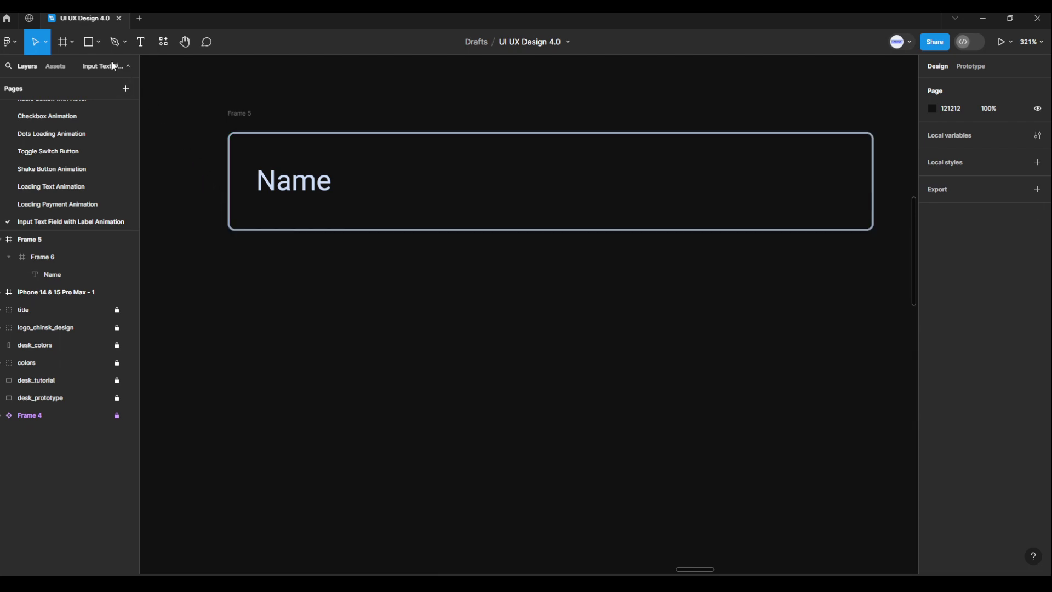
Step: Add a 100 × 100 frame below the input field at about X -625, Y -163
{"action": "left_click", "coordinate": [77, 46]}
{"action": "left_click", "coordinate": [60, 66]}
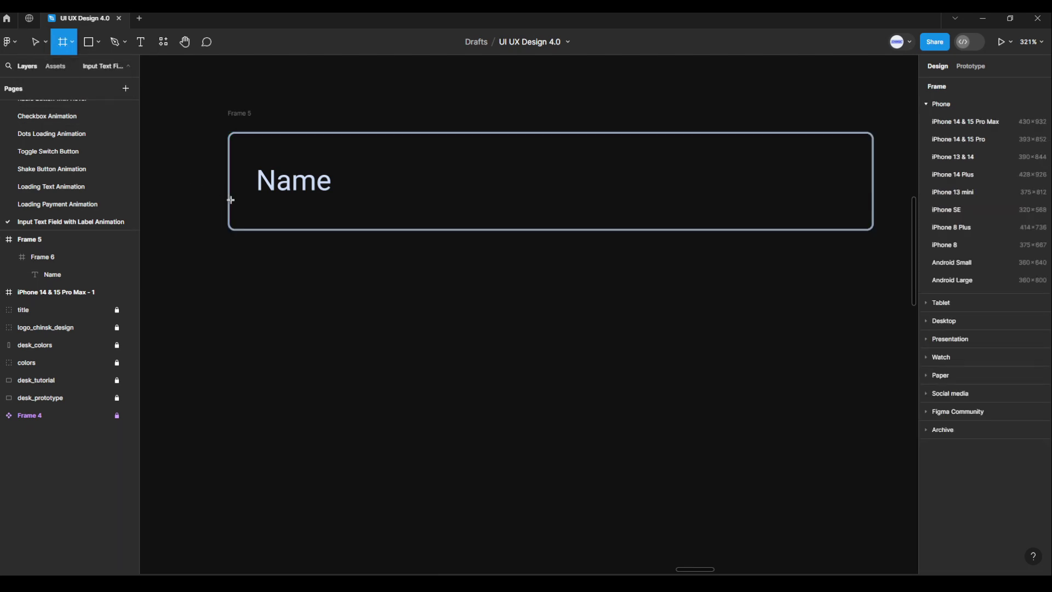
{"action": "left_click", "coordinate": [444, 322]}
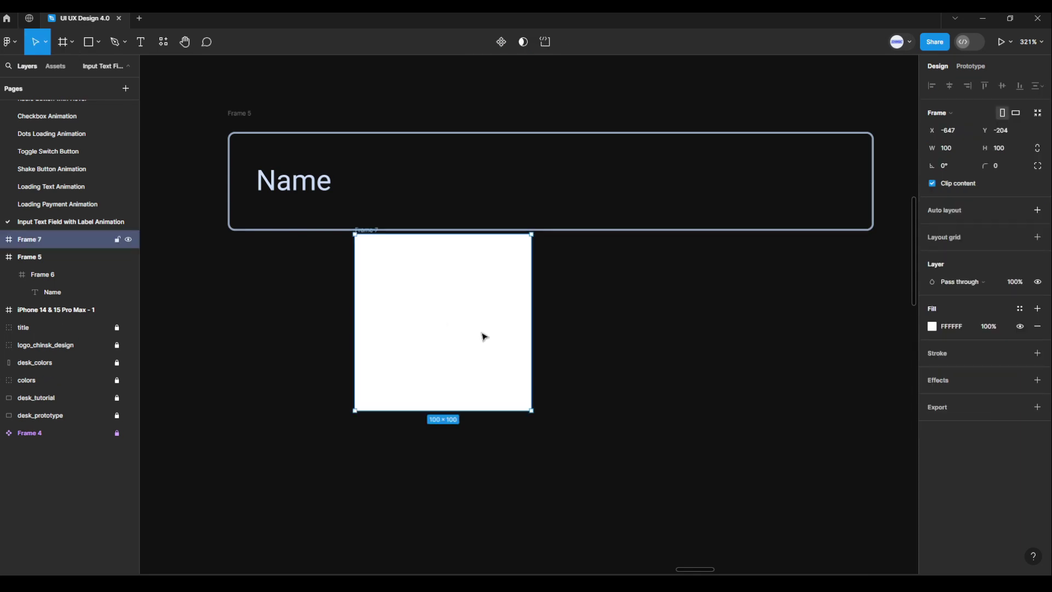
{"action": "left_click_drag", "start_coordinate": [482, 336], "coordinate": [524, 409]}
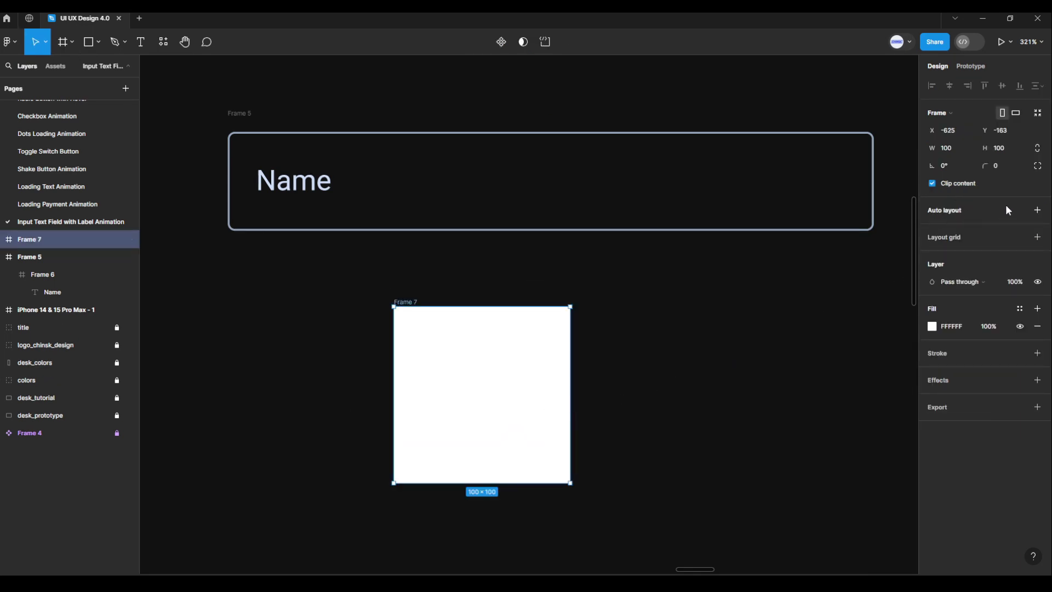
Step: Apply horizontal auto layout to the new square frame with gap 0, horizontal padding 4 and vertical padding 0
{"action": "left_click", "coordinate": [1038, 210]}
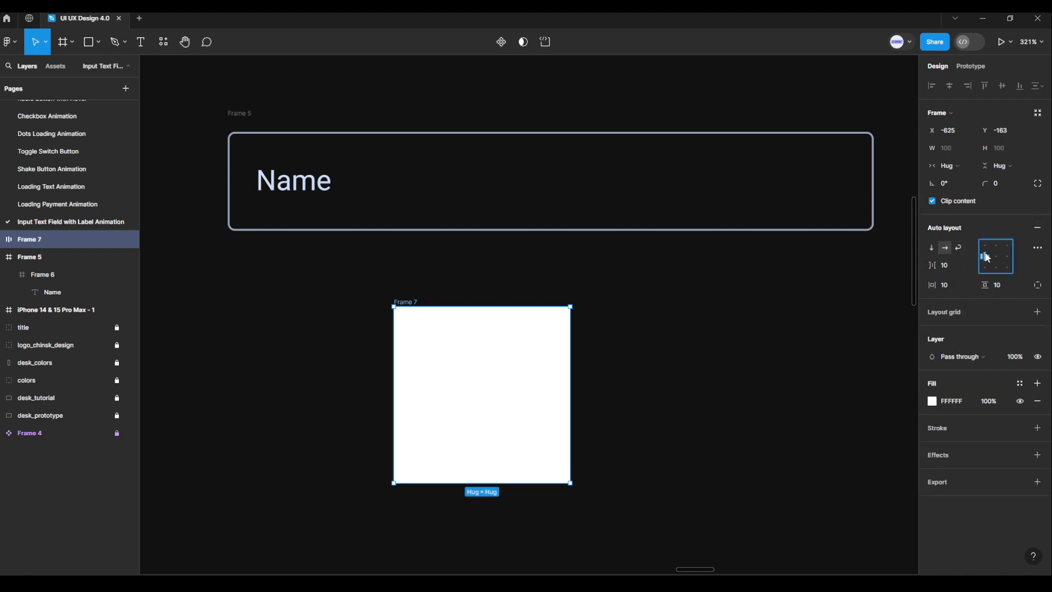
{"action": "left_click", "coordinate": [952, 265]}
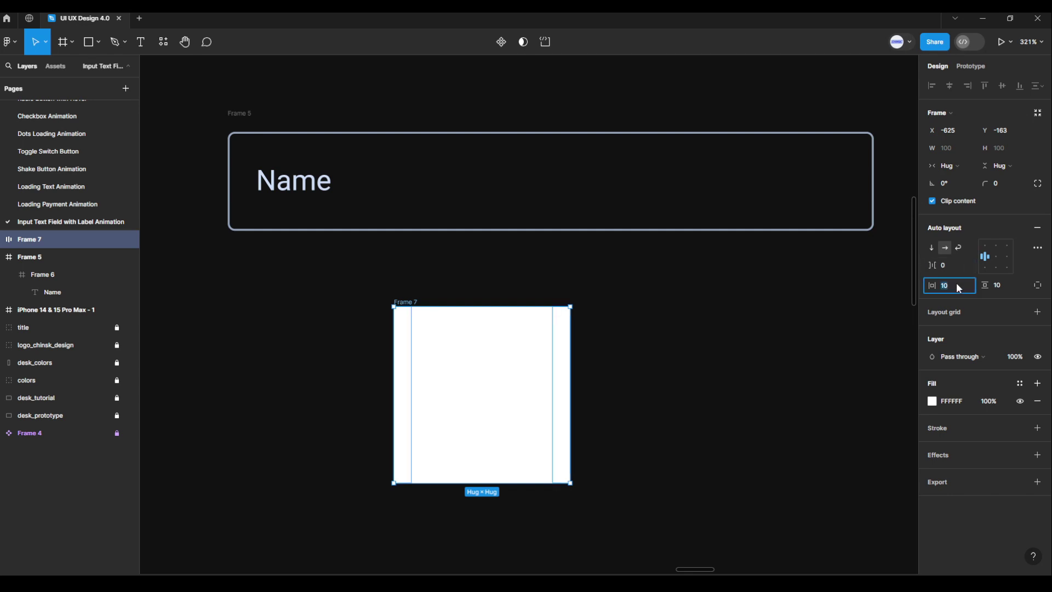
{"action": "left_click", "coordinate": [957, 285]}
{"action": "type", "text": "4"}
{"action": "key", "text": "Return"}
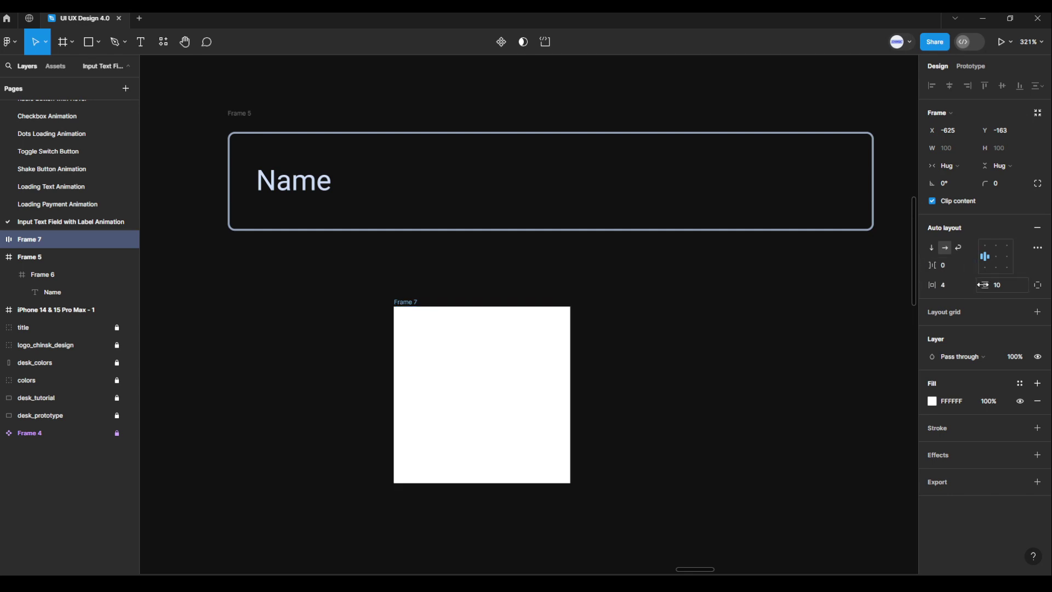
{"action": "type", "text": "0"}
{"action": "key", "text": "Return"}
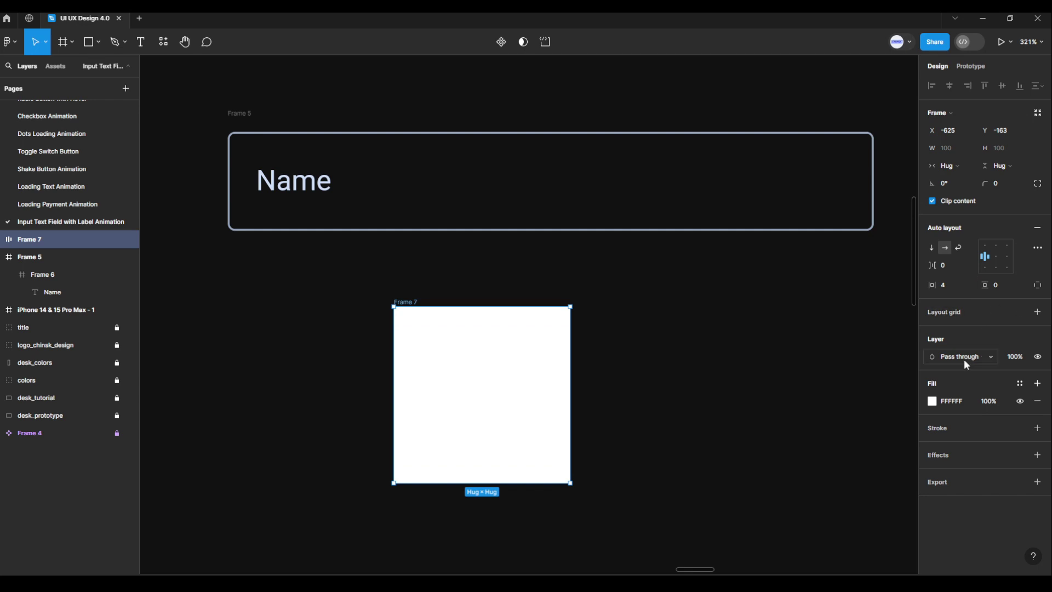
Step: Fill the square frame with the dark blue 031525 sampled from the iPhone frame's background
{"action": "left_click", "coordinate": [933, 401]}
{"action": "left_click", "coordinate": [803, 442]}
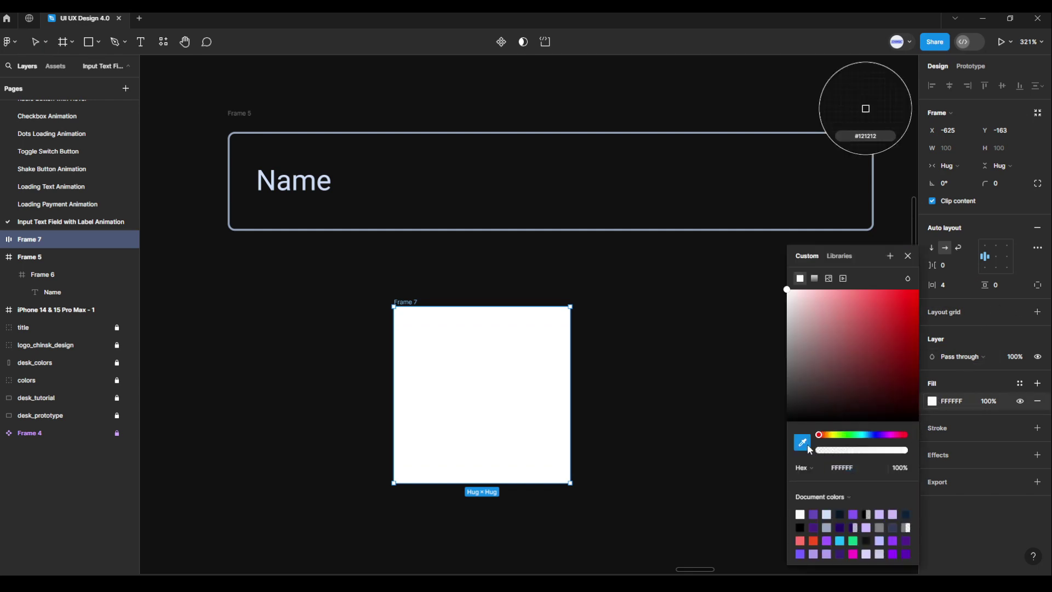
{"action": "scroll", "coordinate": [634, 388], "scroll_direction": "down", "scroll_amount": 5}
{"action": "scroll", "coordinate": [660, 425], "scroll_direction": "down", "scroll_amount": 5}
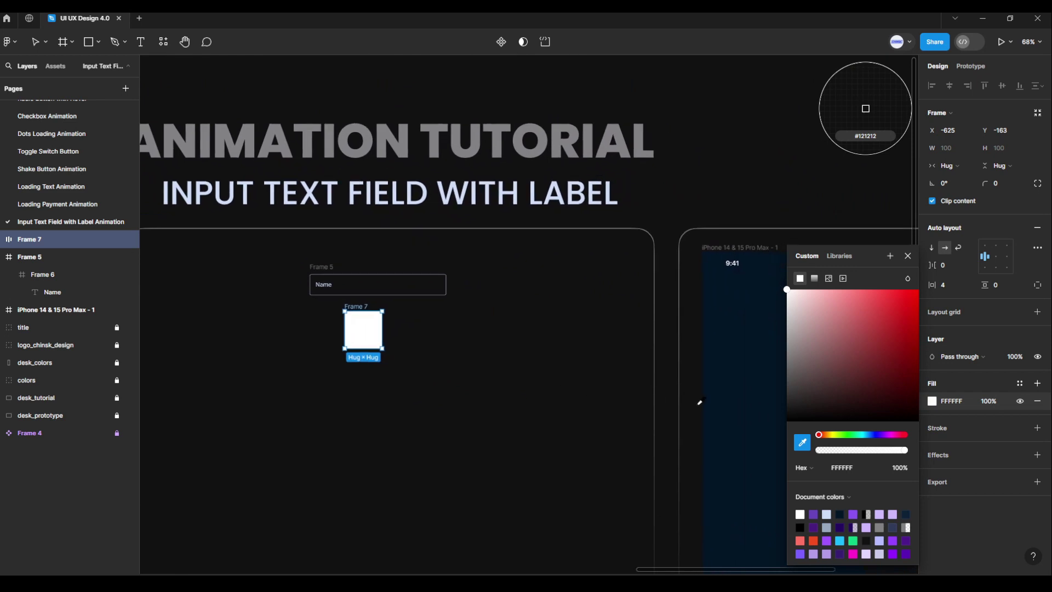
{"action": "left_click", "coordinate": [732, 388]}
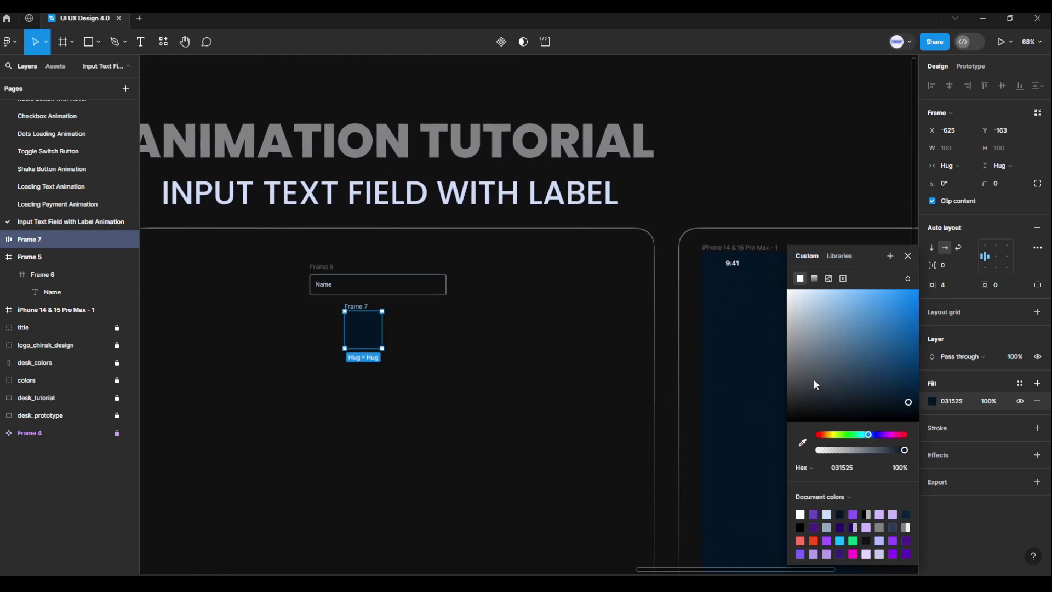
{"action": "left_click", "coordinate": [904, 262]}
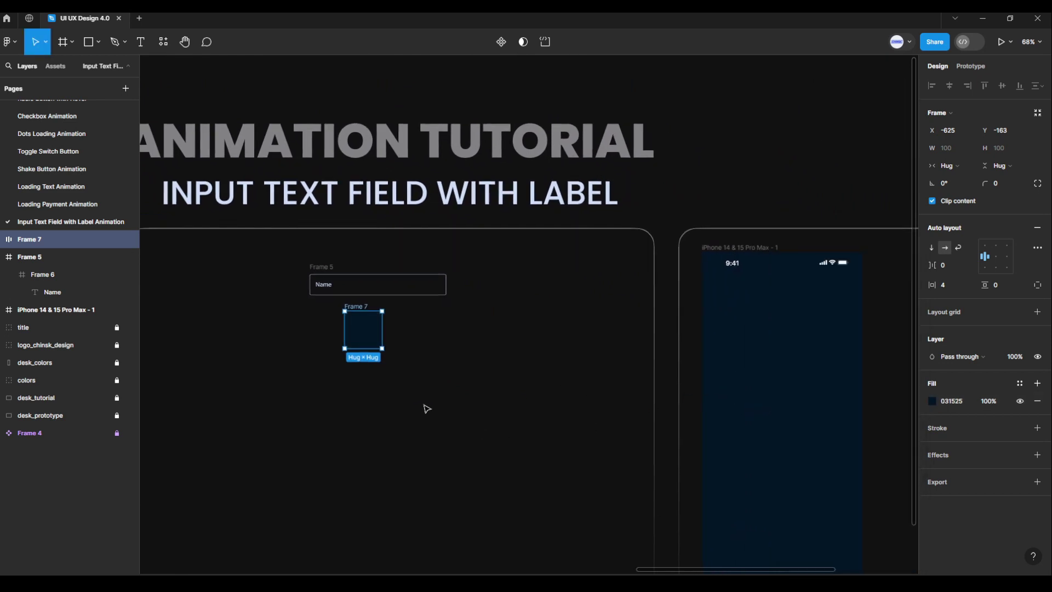
Step: Rename the square auto layout frame as label
{"action": "scroll", "coordinate": [422, 393], "scroll_direction": "up", "scroll_amount": 4}
{"action": "scroll", "coordinate": [381, 364], "scroll_direction": "up", "scroll_amount": 5}
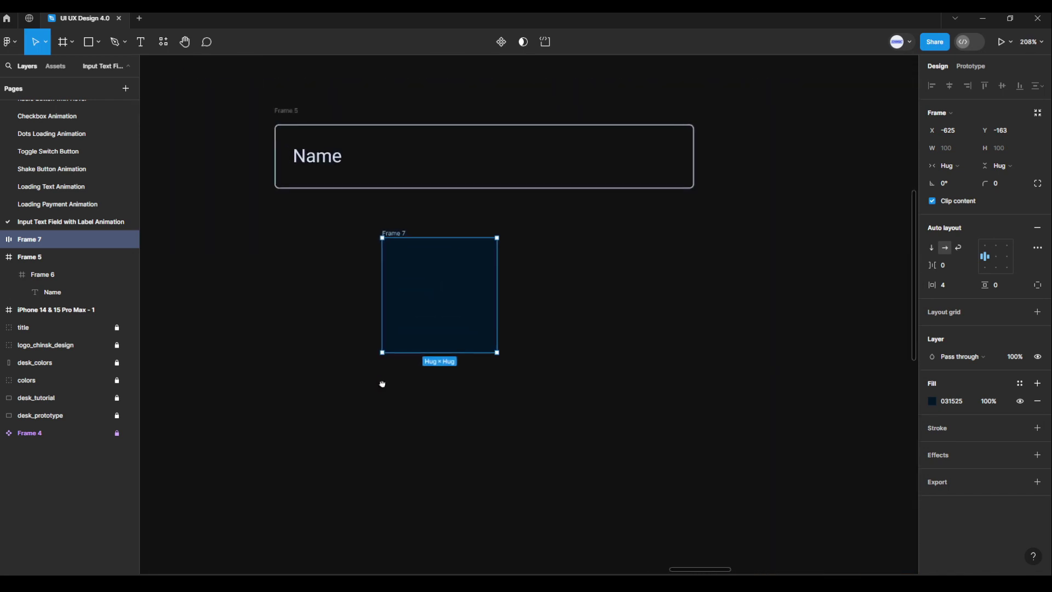
{"action": "double_click", "coordinate": [46, 240]}
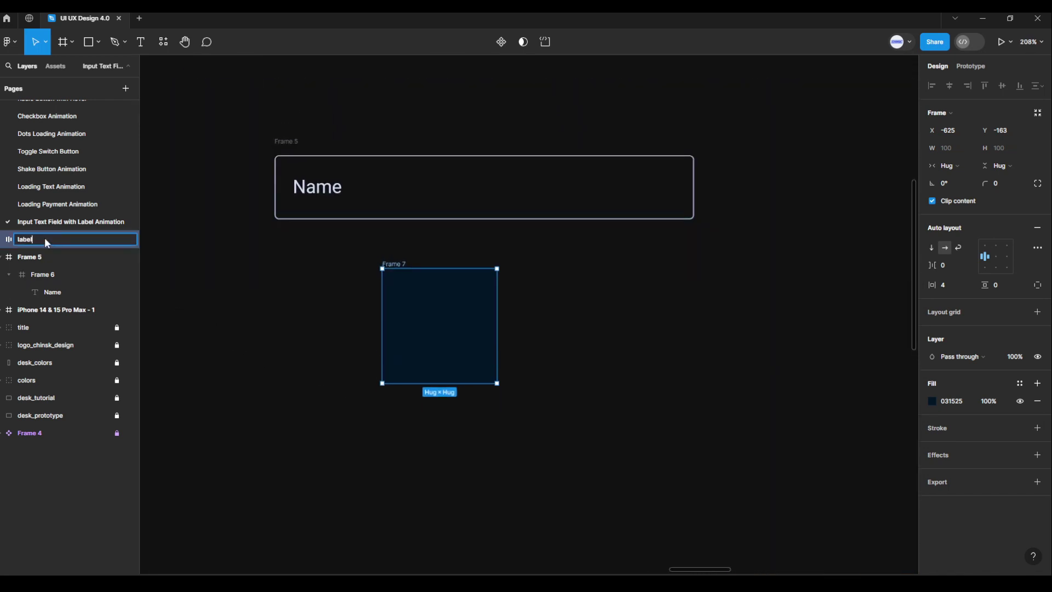
{"action": "key", "text": "Return"}
{"action": "left_click", "coordinate": [158, 253]}
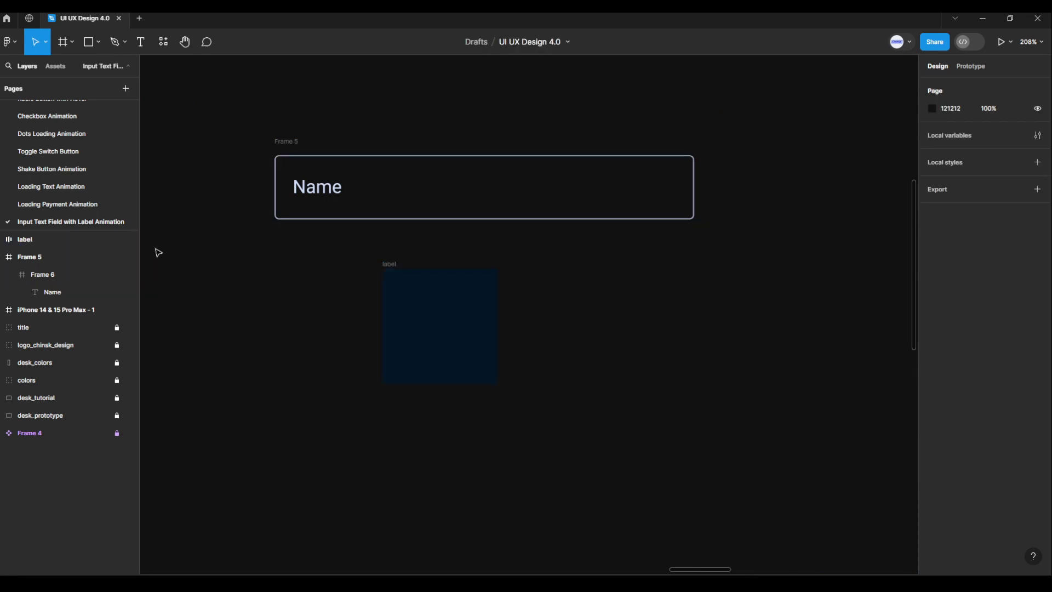
Step: Add the text "Name" below the label frame with a font size of 12
{"action": "left_click", "coordinate": [141, 41]}
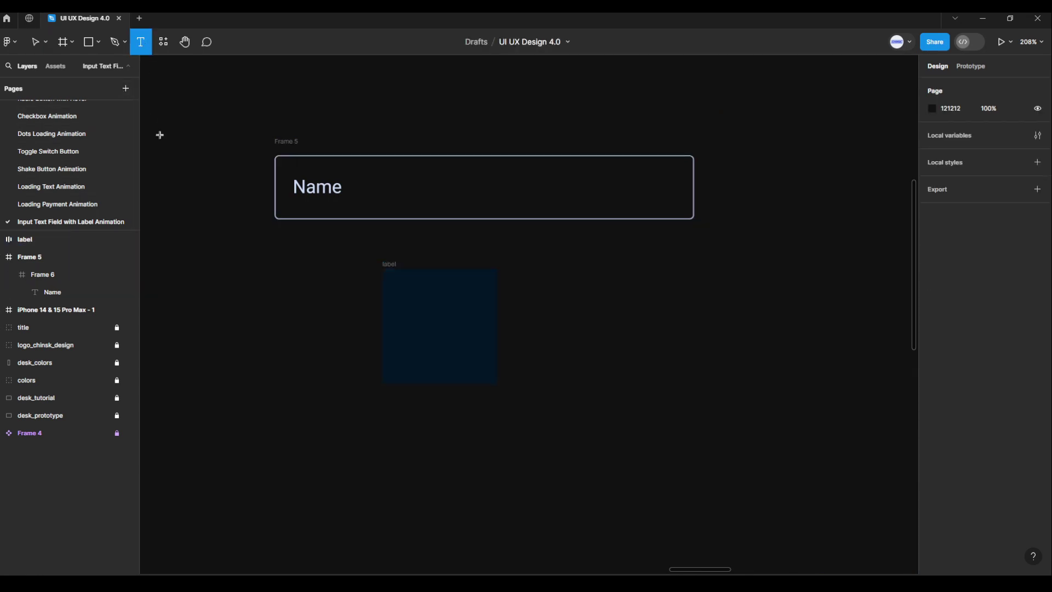
{"action": "left_click", "coordinate": [363, 449]}
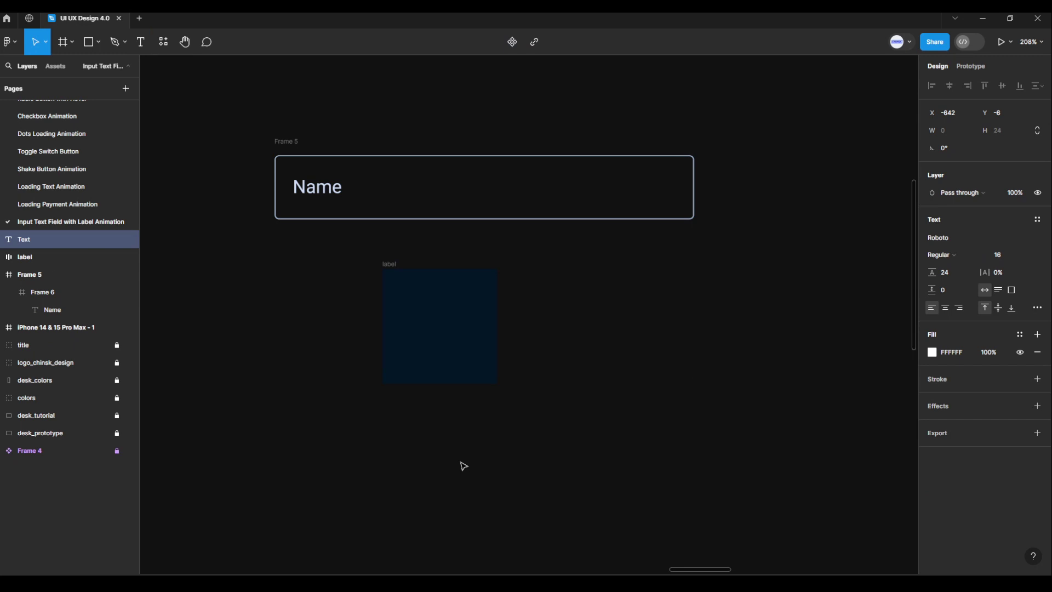
{"action": "type", "text": "Name"}
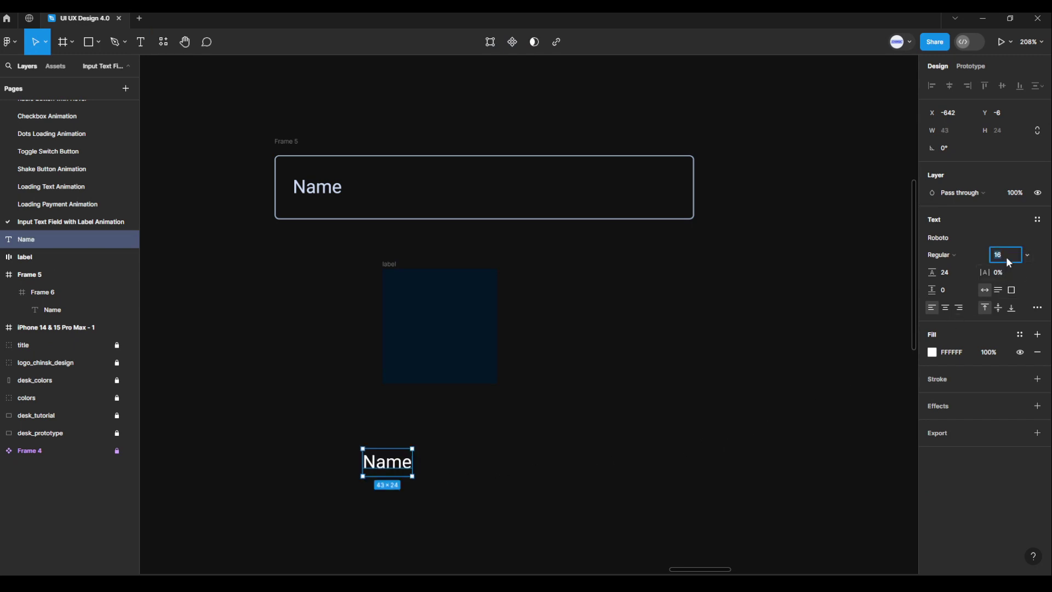
{"action": "key", "text": "Return"}
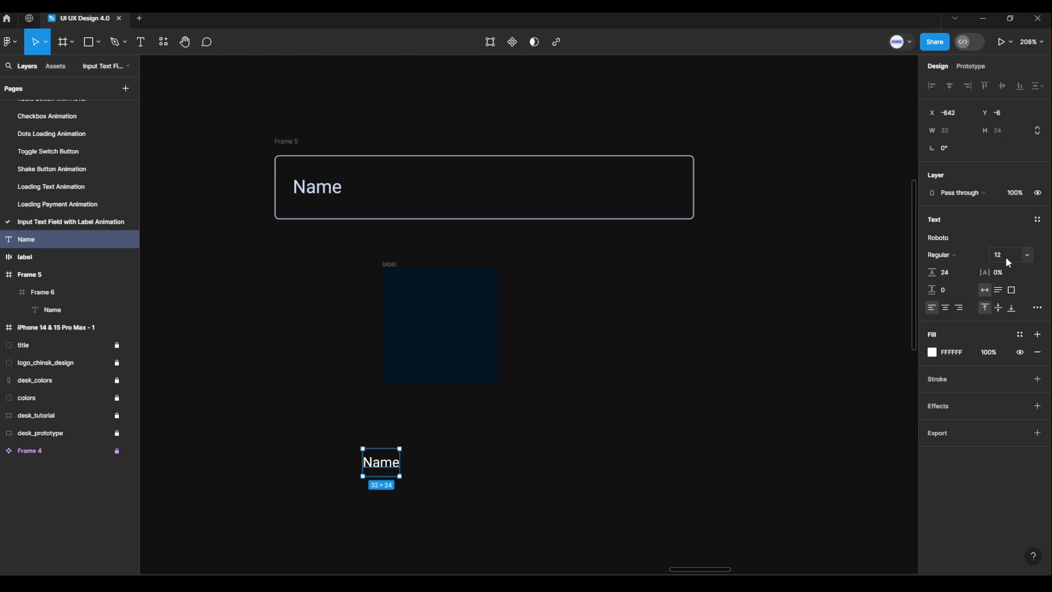
Step: Set the line height of the small Name text below the label frame to 16
{"action": "left_click", "coordinate": [963, 281]}
{"action": "type", "text": "16"}
{"action": "key", "text": "Return"}
Step: Fill the small Name text with the light purple D0BCFF sampled from the purple colour swatch on the canvas
{"action": "left_click", "coordinate": [932, 352]}
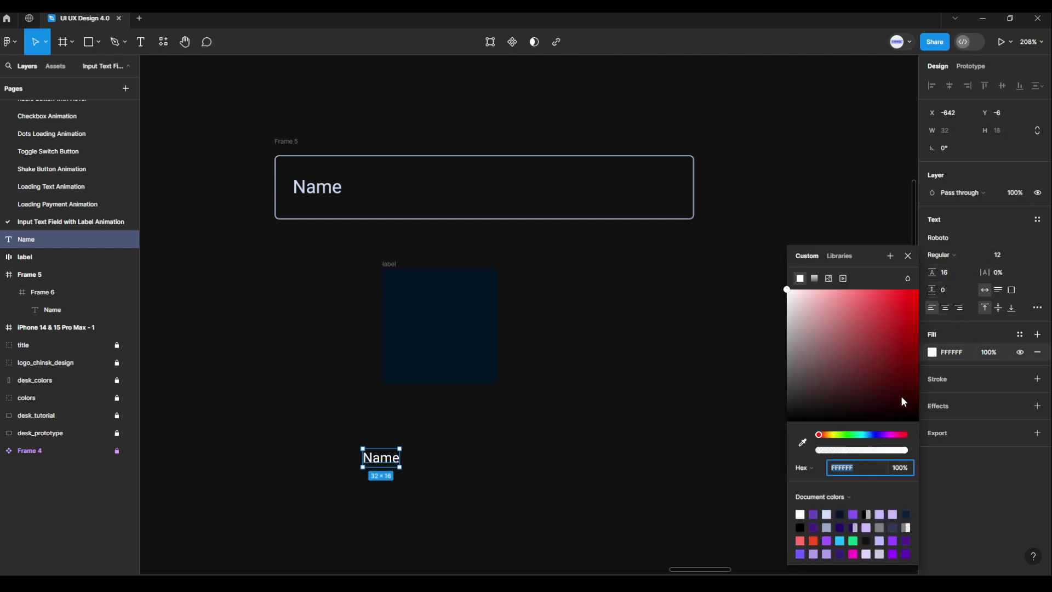
{"action": "left_click", "coordinate": [801, 442]}
{"action": "scroll", "coordinate": [330, 379], "scroll_direction": "down", "scroll_amount": 5}
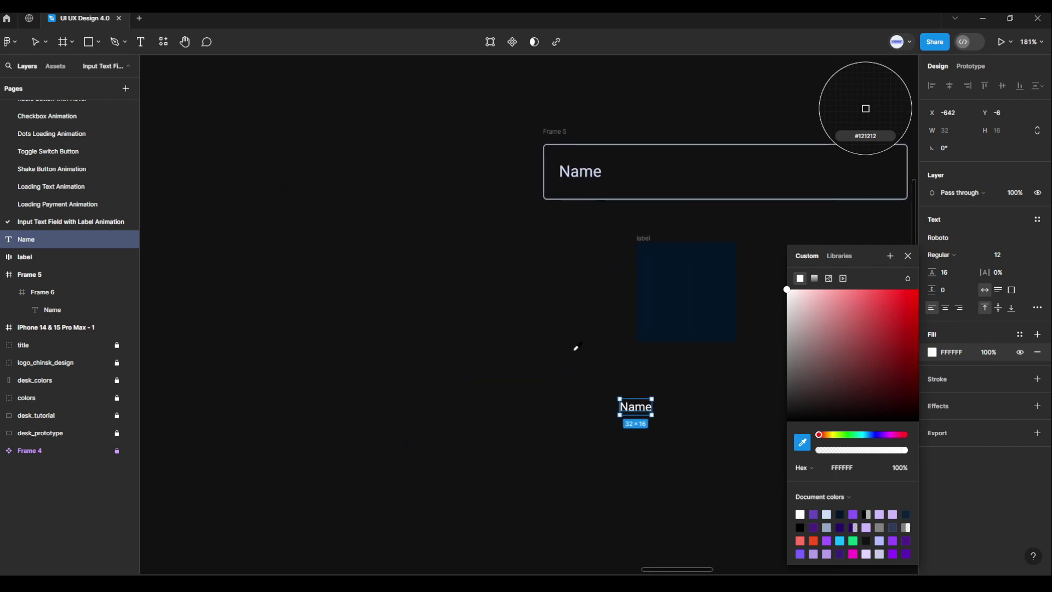
{"action": "scroll", "coordinate": [474, 391], "scroll_direction": "down", "scroll_amount": 1}
{"action": "scroll", "coordinate": [474, 391], "scroll_direction": "left", "scroll_amount": 2}
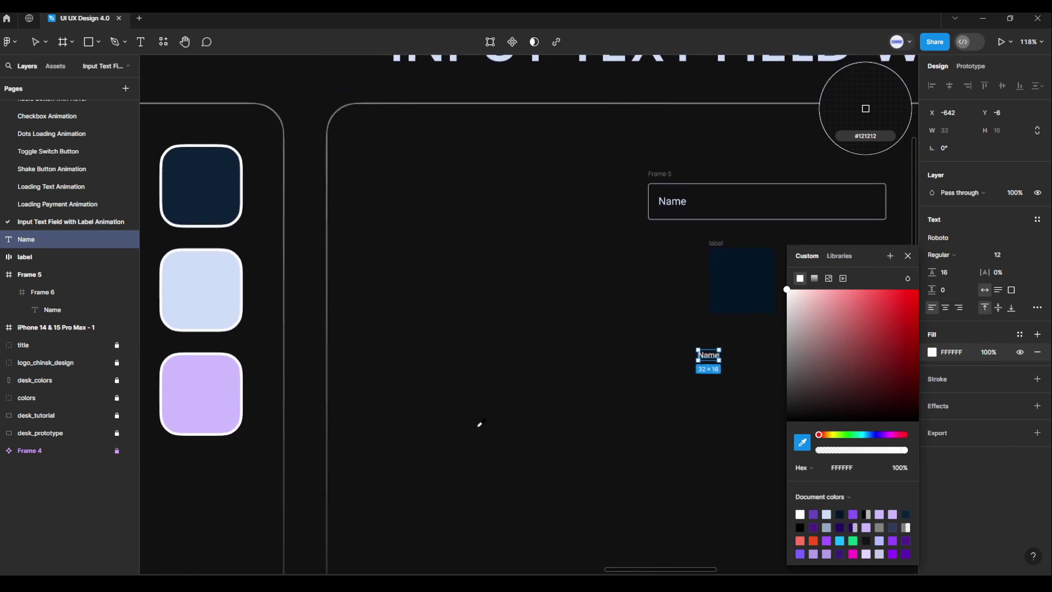
{"action": "left_click", "coordinate": [208, 397]}
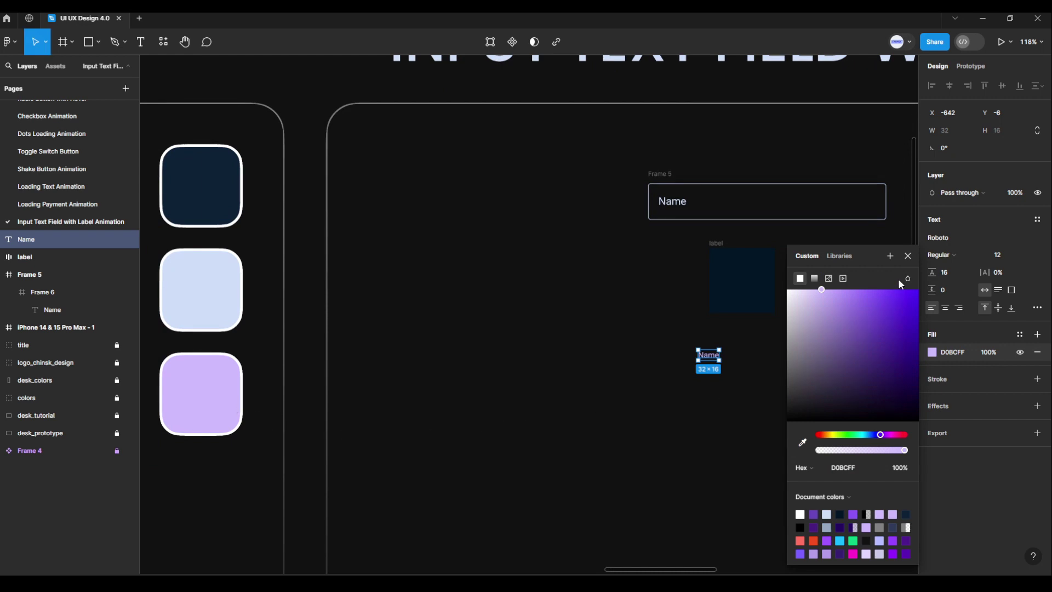
{"action": "left_click", "coordinate": [908, 256]}
{"action": "scroll", "coordinate": [745, 350], "scroll_direction": "up", "scroll_amount": 3}
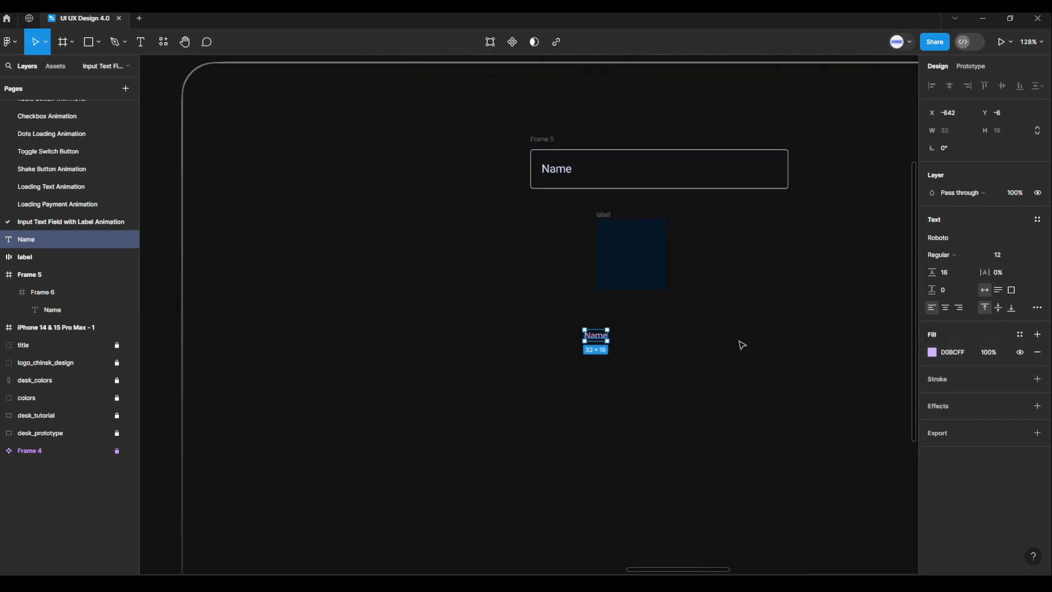
{"action": "scroll", "coordinate": [734, 344], "scroll_direction": "up", "scroll_amount": 2}
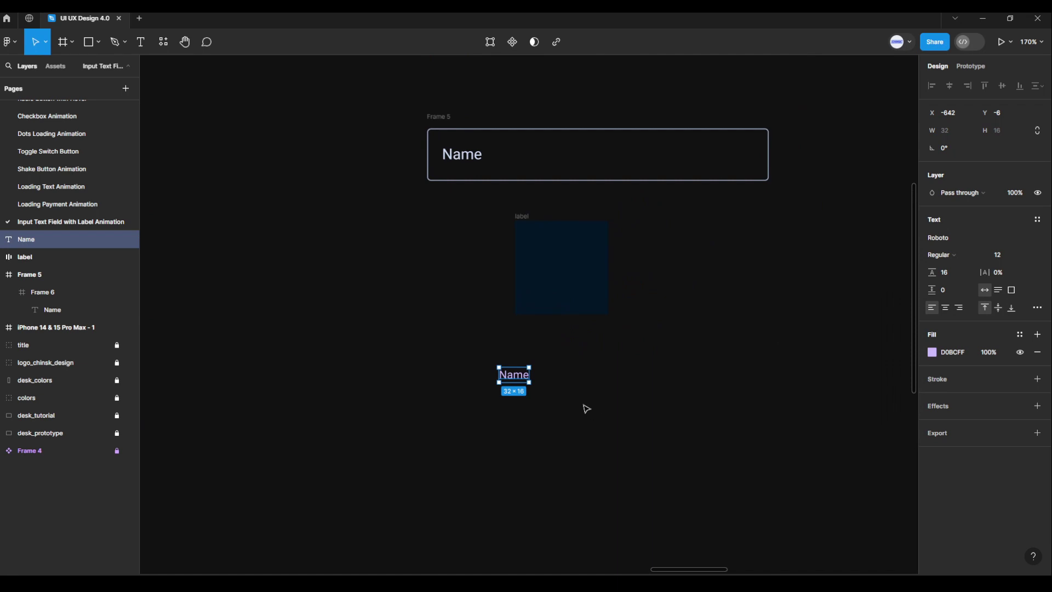
Step: Move the small purple Name text into the label auto layout frame
{"action": "left_click_drag", "start_coordinate": [517, 375], "coordinate": [563, 278]}
{"action": "scroll", "coordinate": [575, 277], "scroll_direction": "up", "scroll_amount": 5}
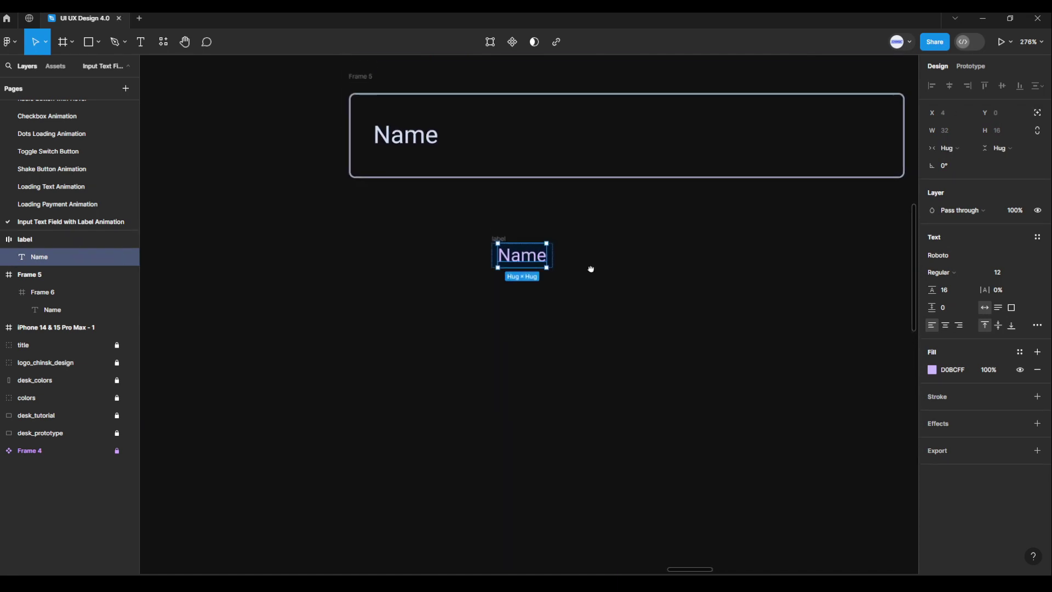
{"action": "scroll", "coordinate": [539, 307], "scroll_direction": "up", "scroll_amount": 1}
Step: Place the label frame over the upper border of the input field, near its left corner
{"action": "left_click_drag", "start_coordinate": [554, 317], "coordinate": [556, 368]}
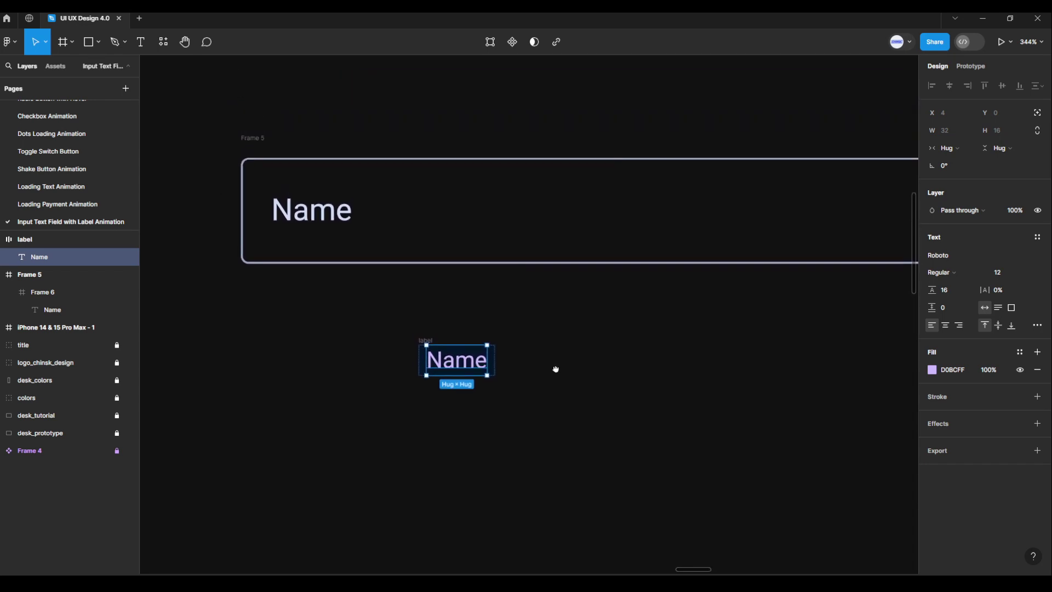
{"action": "left_click_drag", "start_coordinate": [432, 321], "coordinate": [231, 164]}
{"action": "left_click", "coordinate": [369, 362]}
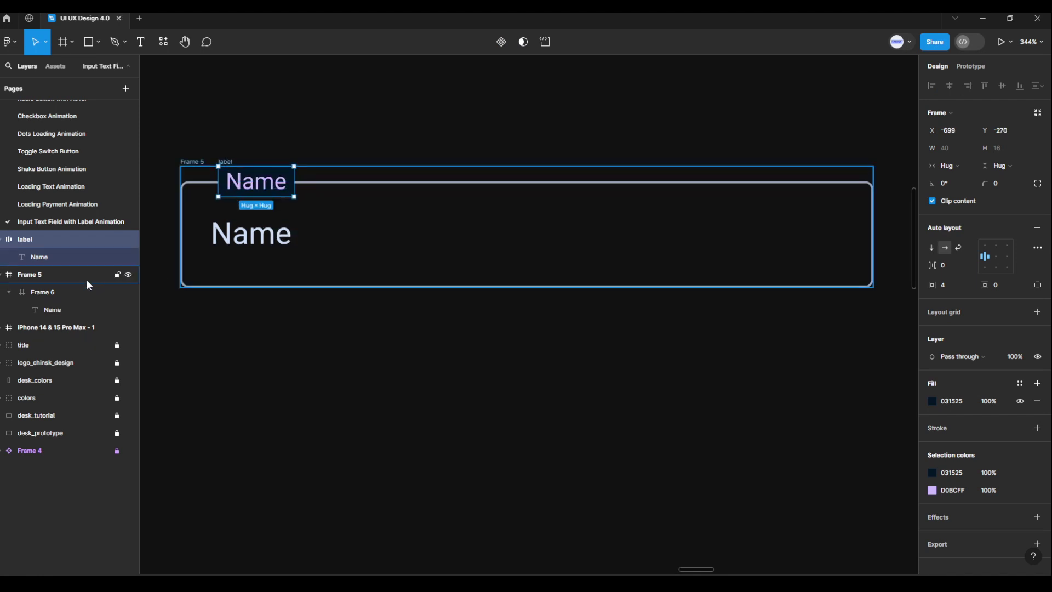
Step: Nest the label layer inside Frame 5, directly above Frame 6 in the layer order, and collapse Frame 6
{"action": "left_click", "coordinate": [5, 239]}
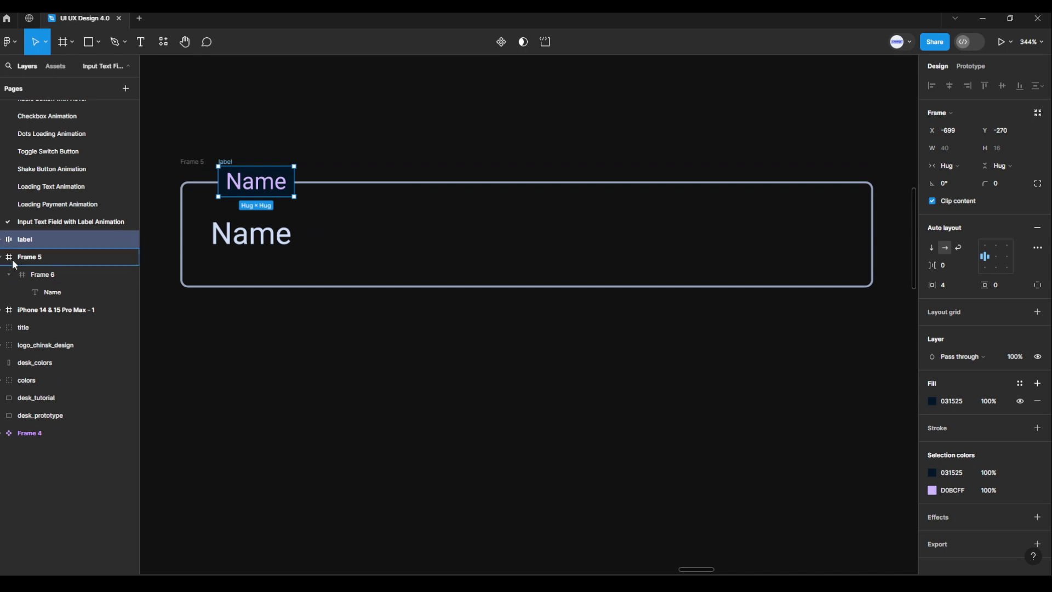
{"action": "left_click_drag", "start_coordinate": [25, 240], "coordinate": [14, 265]}
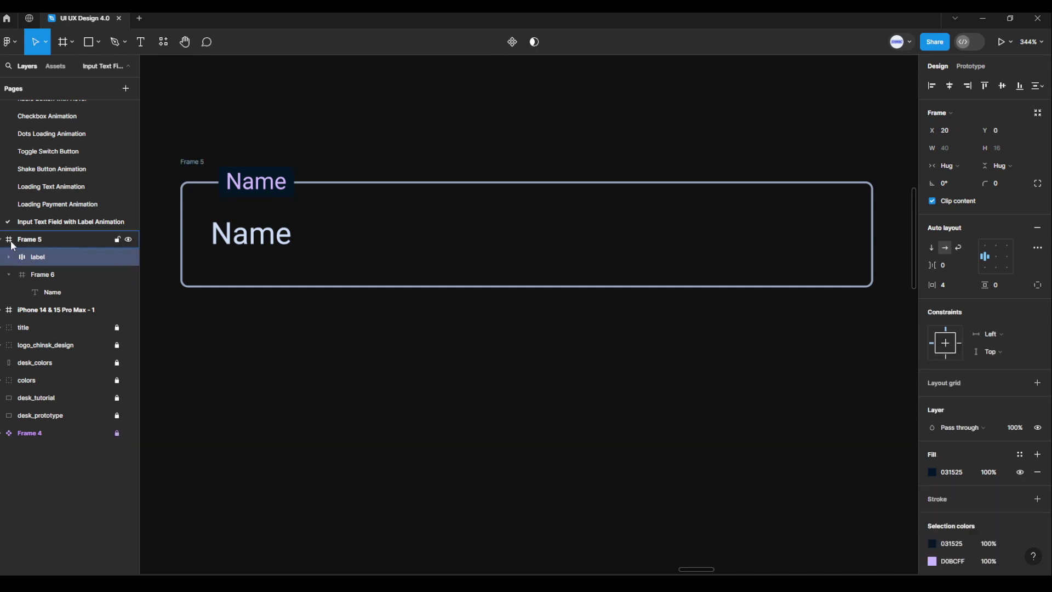
{"action": "left_click", "coordinate": [5, 241]}
{"action": "left_click", "coordinate": [6, 243]}
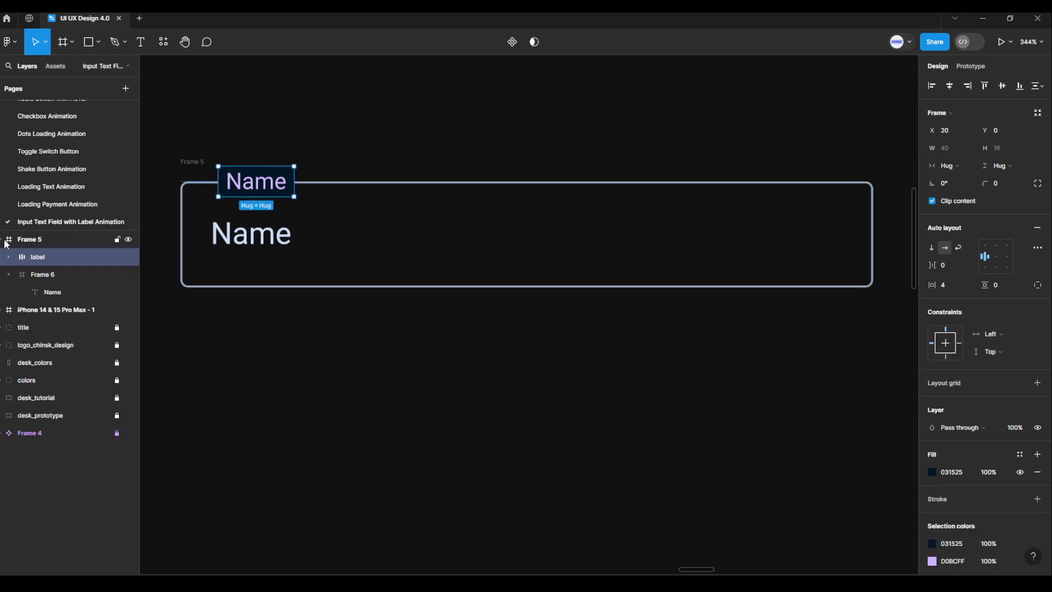
{"action": "left_click", "coordinate": [23, 269]}
{"action": "left_click", "coordinate": [10, 275]}
{"action": "left_click", "coordinate": [25, 257]}
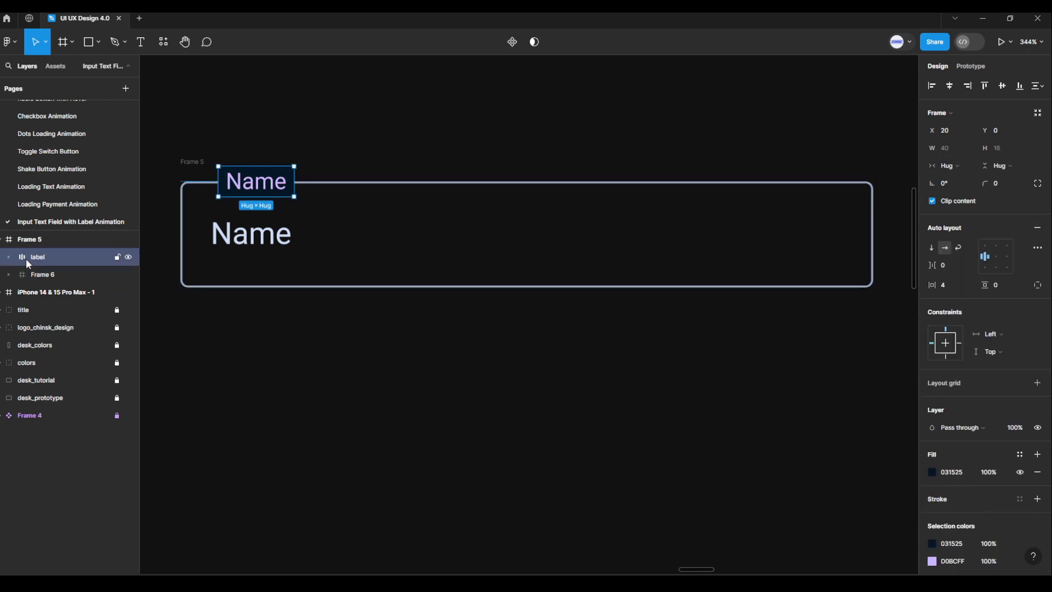
{"action": "left_click", "coordinate": [31, 274]}
{"action": "left_click", "coordinate": [34, 261]}
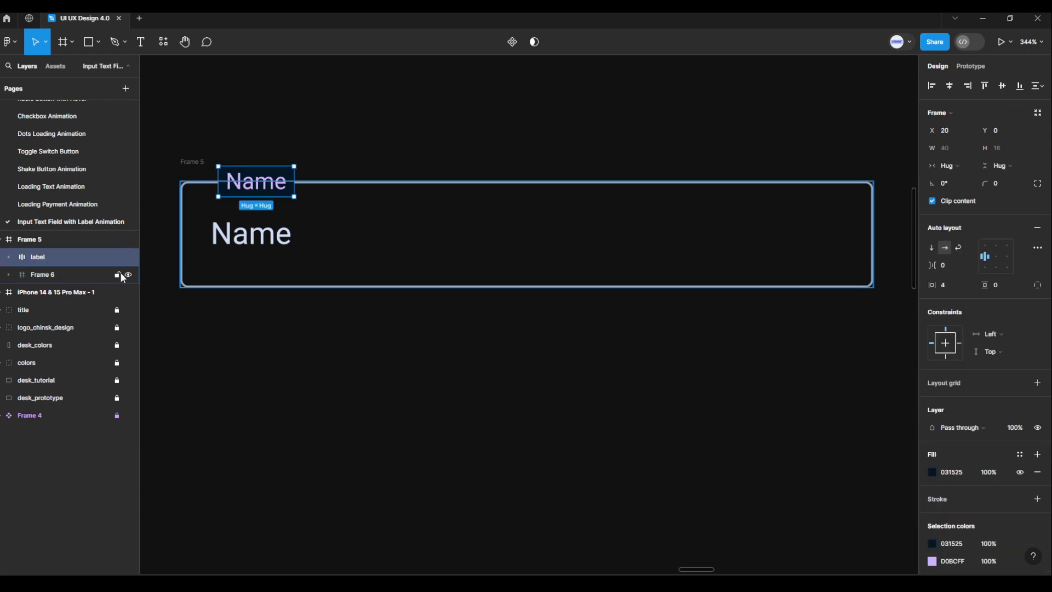
Step: Nudge the label left to X 12 so its text lines up with the larger Name text in the field
{"action": "scroll", "coordinate": [186, 194], "scroll_direction": "up", "scroll_amount": 5}
{"action": "left_click_drag", "start_coordinate": [230, 221], "coordinate": [264, 246]}
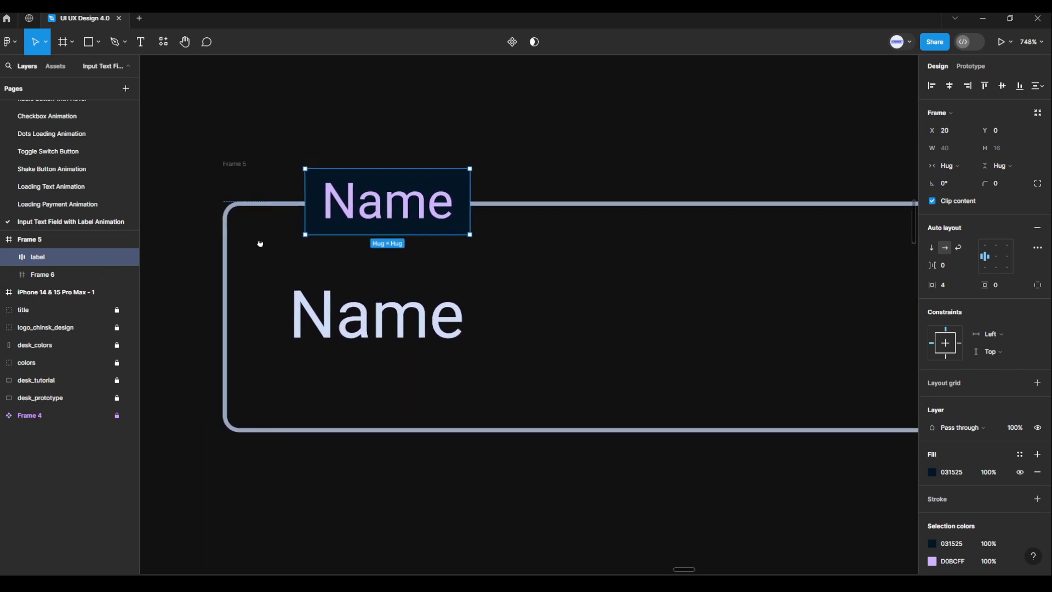
{"action": "key", "text": "Left"}
{"action": "key", "text": "Left"}
{"action": "key", "text": "Left"}
{"action": "key", "text": "Left"}
{"action": "key", "text": "Left"}
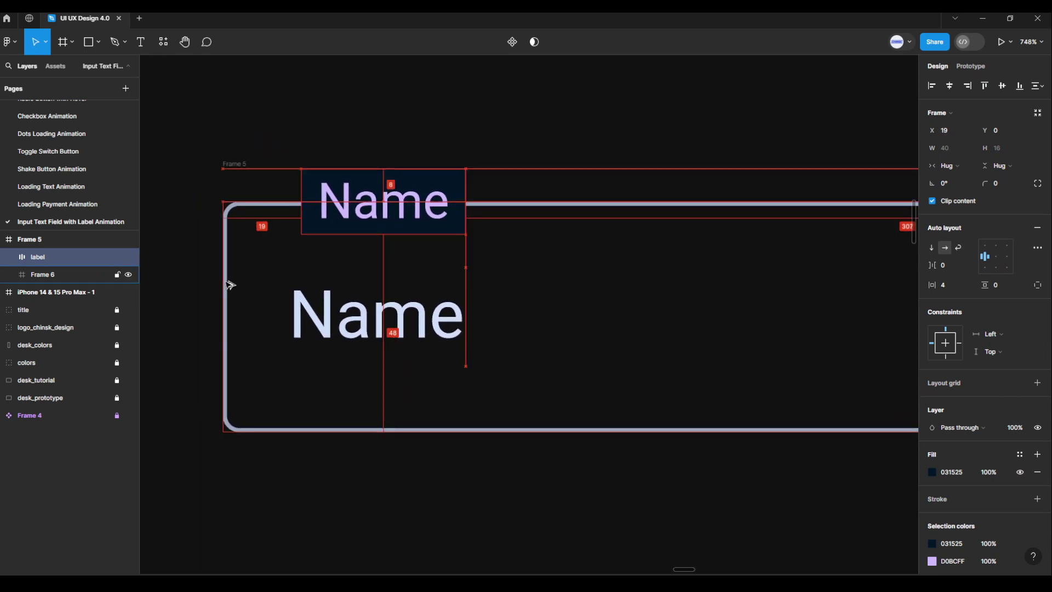
{"action": "key", "text": "Left"}
{"action": "key", "text": "Left"}
{"action": "key", "text": "Left"}
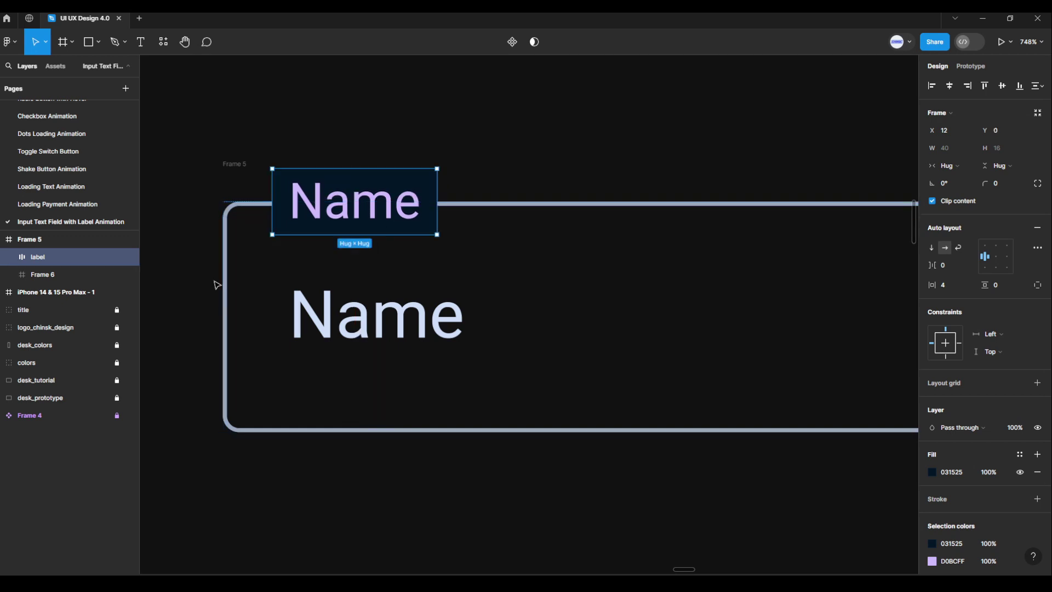
{"action": "left_click", "coordinate": [208, 285]}
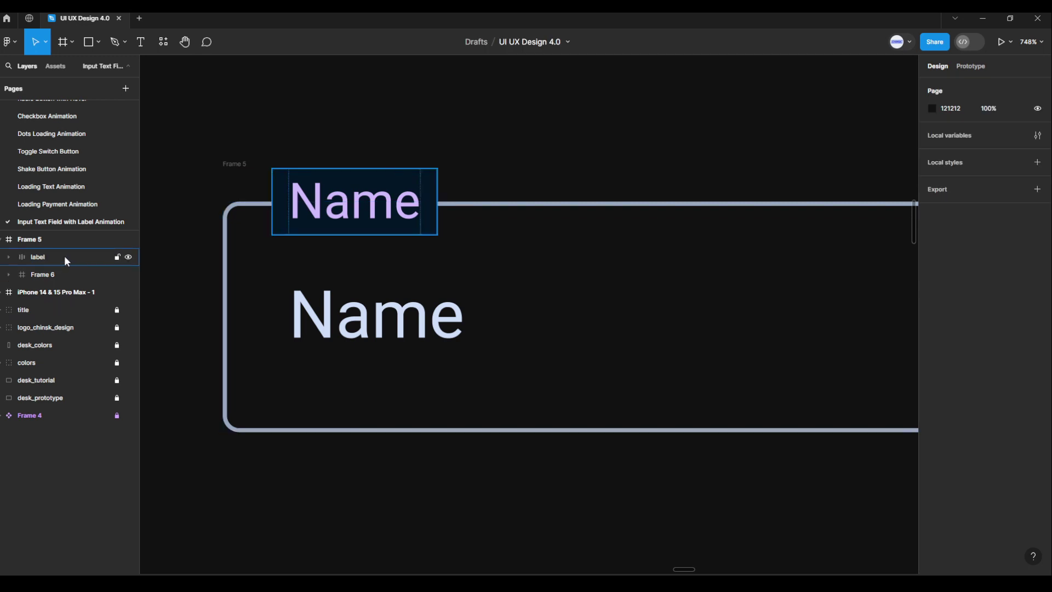
Step: Hide the label layer inside Frame 5
{"action": "left_click", "coordinate": [40, 258]}
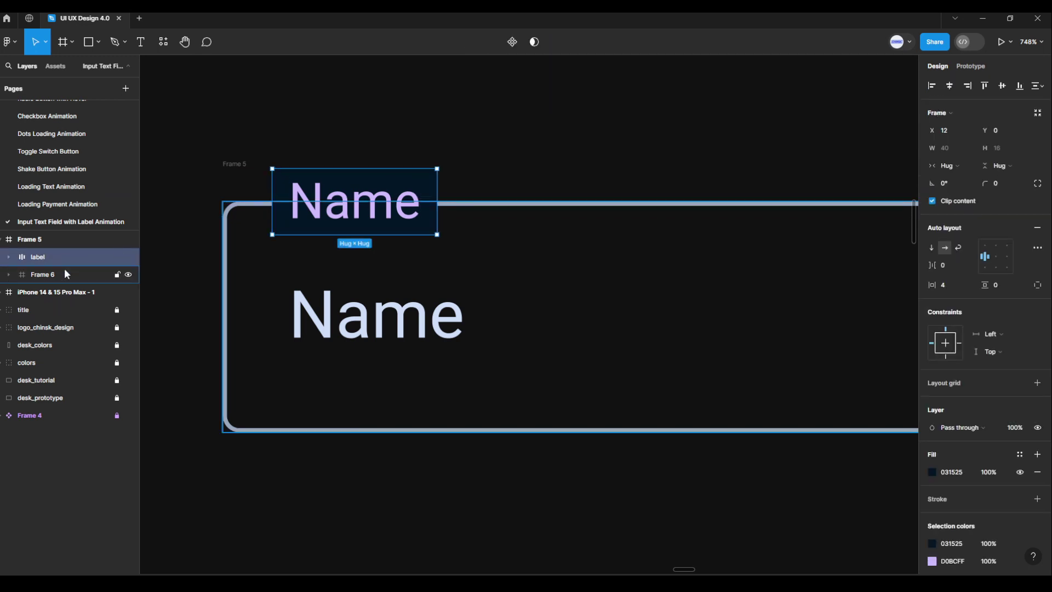
{"action": "left_click", "coordinate": [128, 256]}
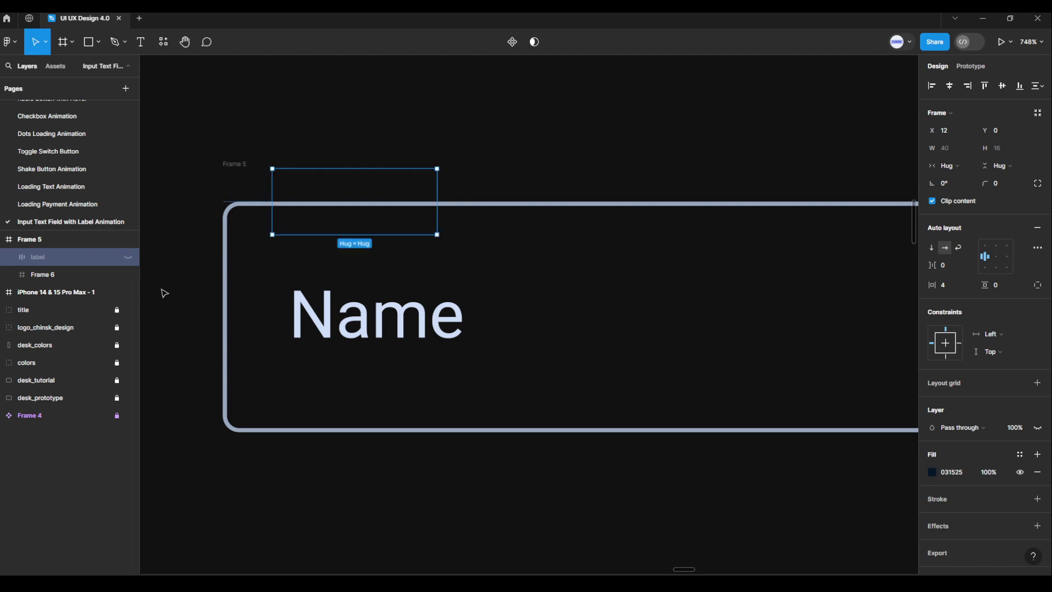
{"action": "left_click", "coordinate": [188, 323]}
Step: Turn the whole Frame 5 input field into a component
{"action": "scroll", "coordinate": [186, 321], "scroll_direction": "down", "scroll_amount": 5}
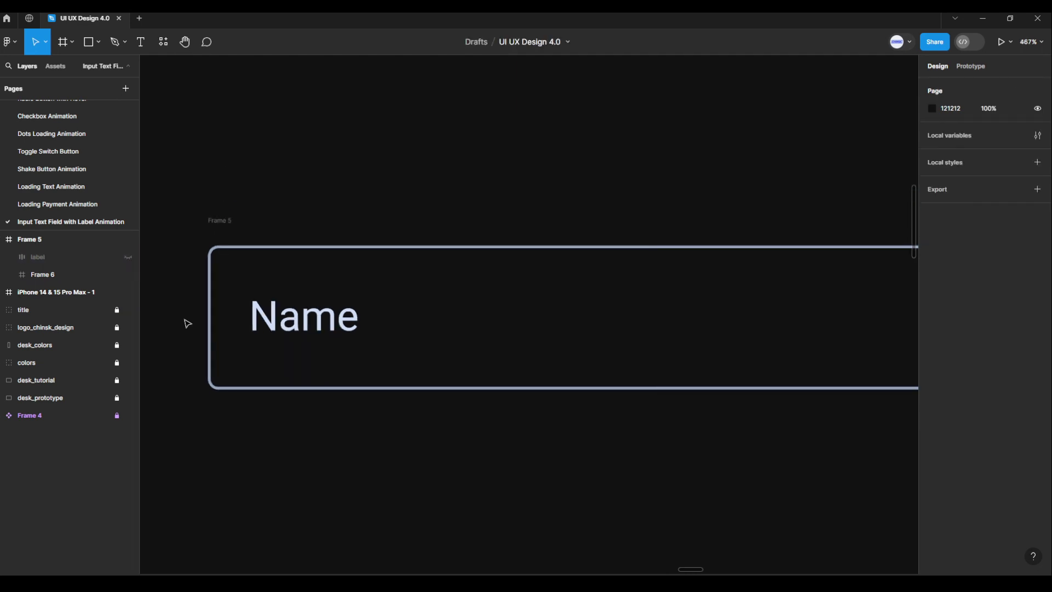
{"action": "scroll", "coordinate": [412, 421], "scroll_direction": "down", "scroll_amount": 3}
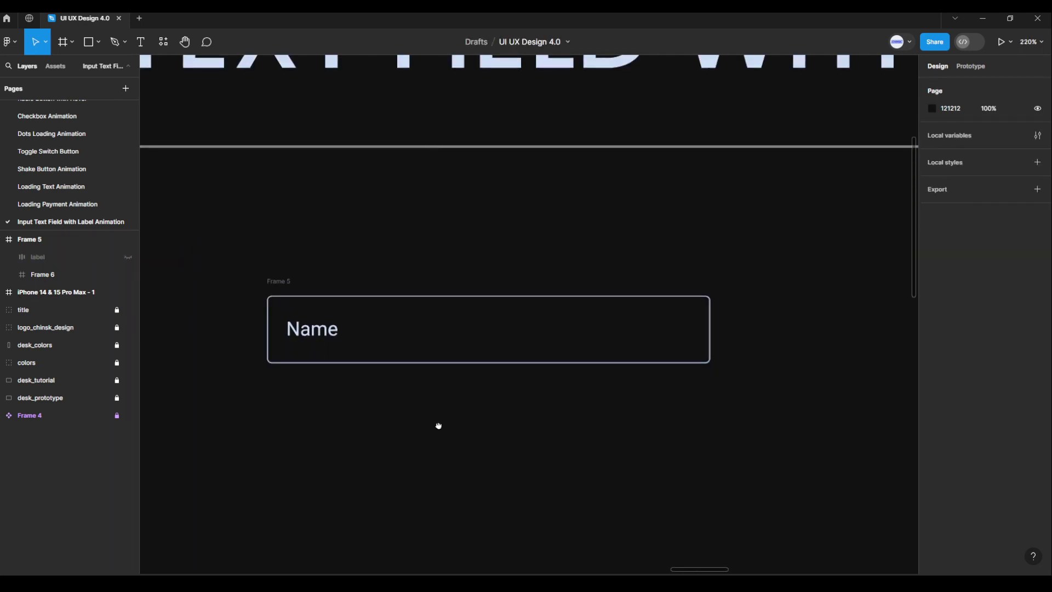
{"action": "left_click_drag", "start_coordinate": [437, 425], "coordinate": [457, 291]}
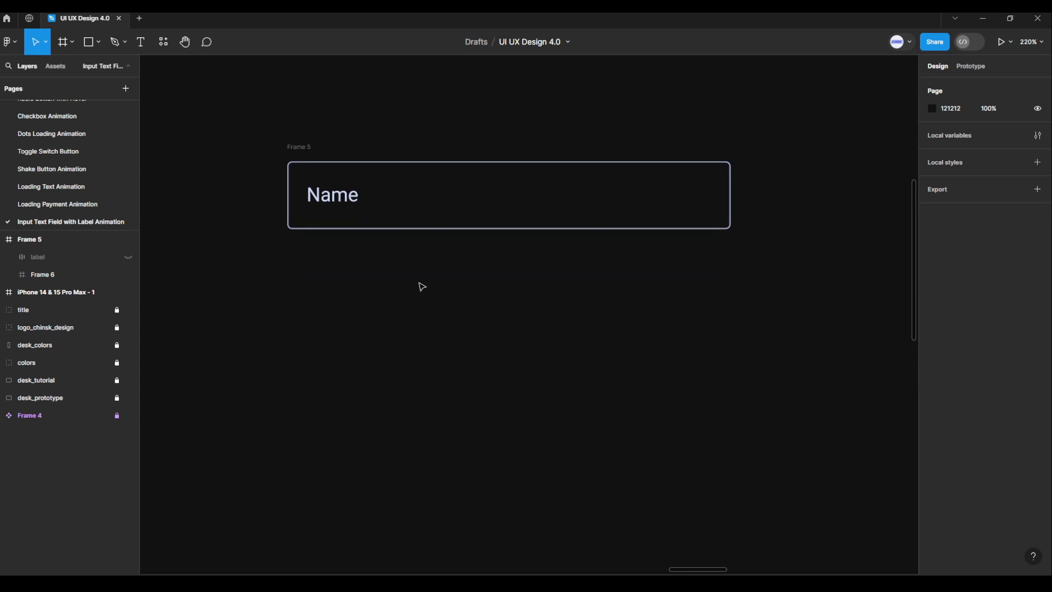
{"action": "left_click_drag", "start_coordinate": [234, 94], "coordinate": [765, 313]}
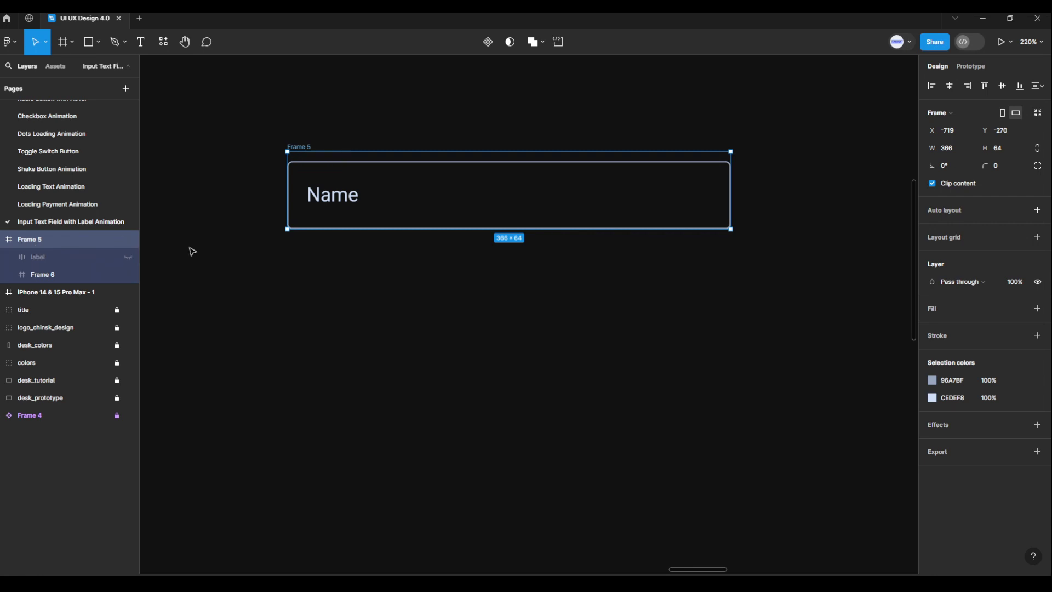
{"action": "left_click", "coordinate": [488, 44]}
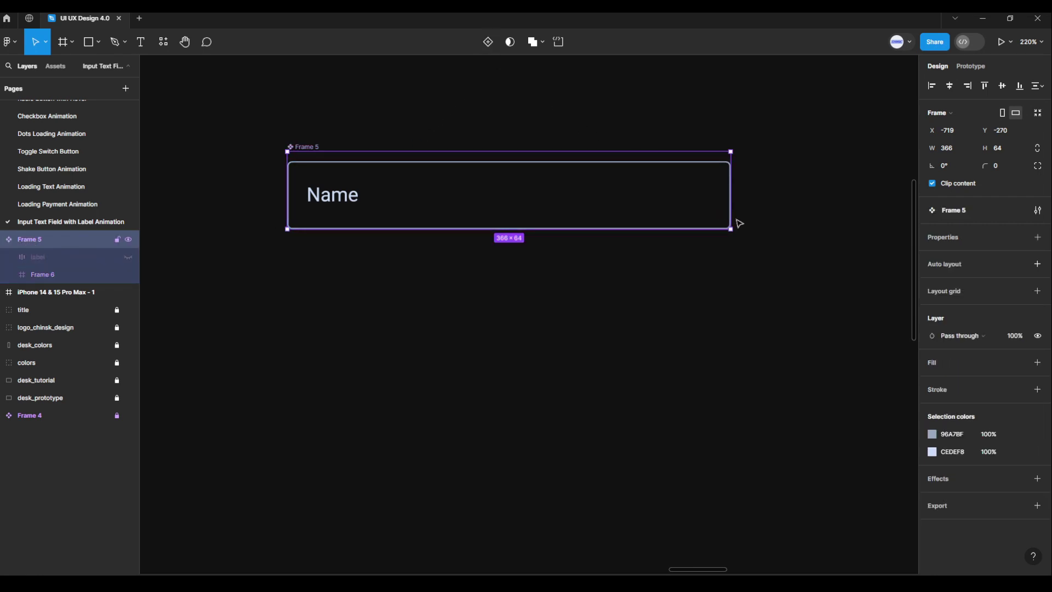
Step: Add a variant property to the Frame 5 component and create a second variant below the default one
{"action": "left_click", "coordinate": [1037, 236]}
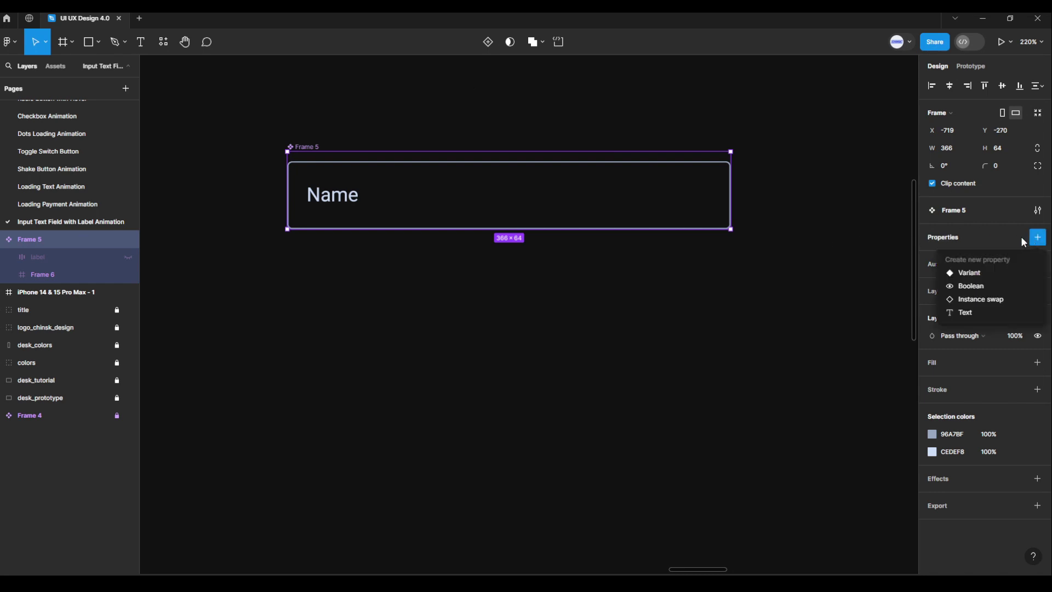
{"action": "left_click", "coordinate": [978, 270]}
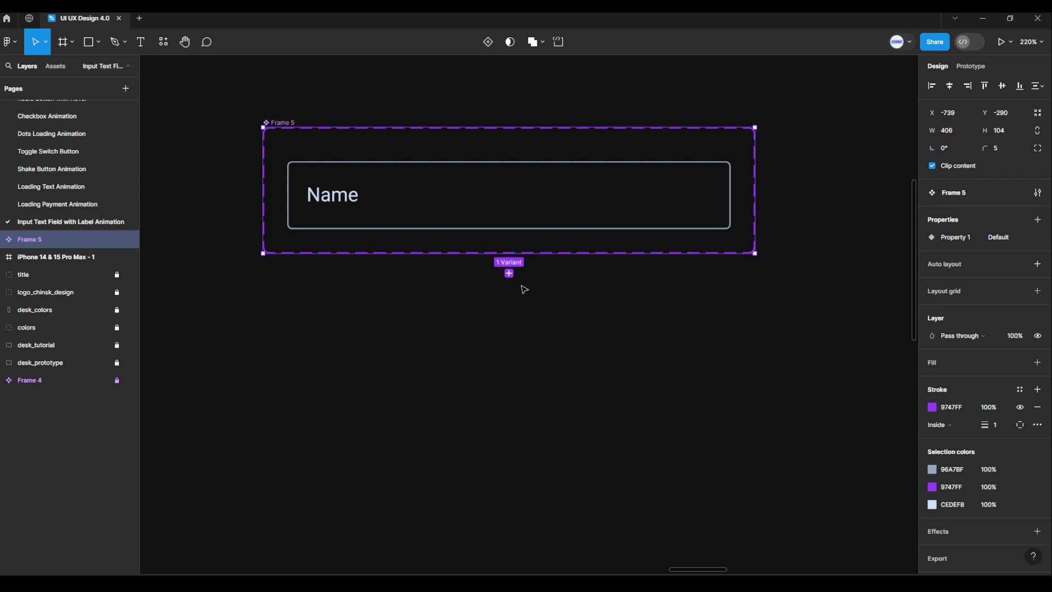
{"action": "left_click", "coordinate": [509, 273]}
{"action": "left_click", "coordinate": [524, 421]}
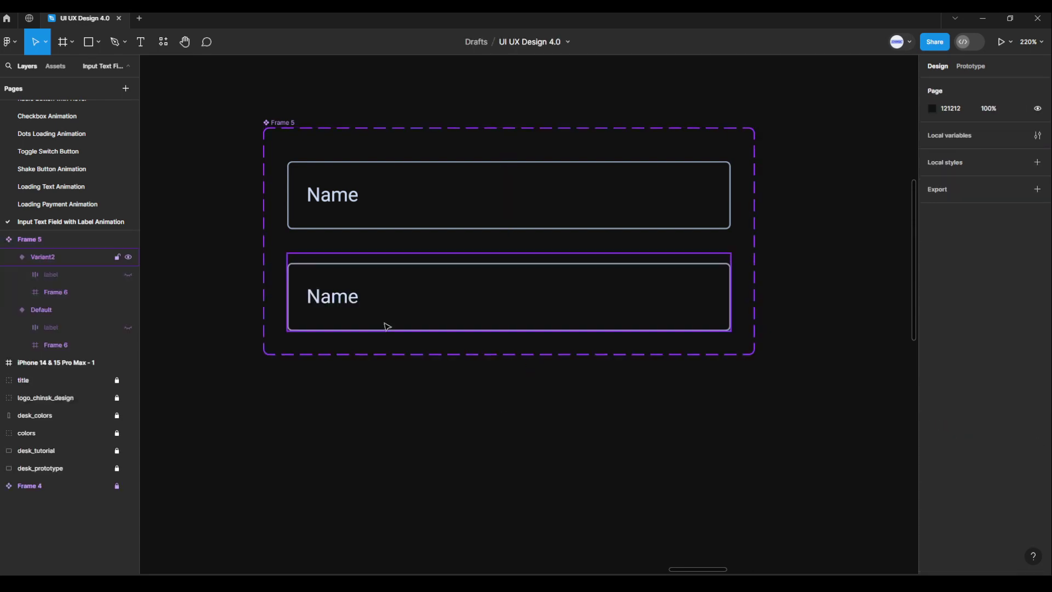
Step: Set the stroke weight of Frame 6 in the second variant to 2
{"action": "left_click", "coordinate": [367, 283]}
{"action": "left_click", "coordinate": [368, 283]}
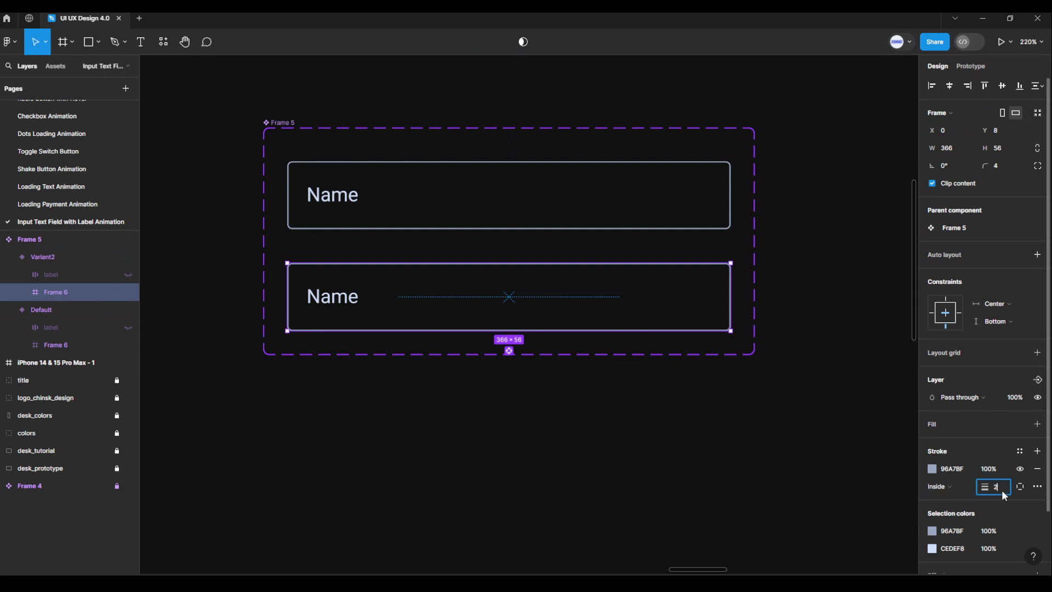
{"action": "key", "text": "Return"}
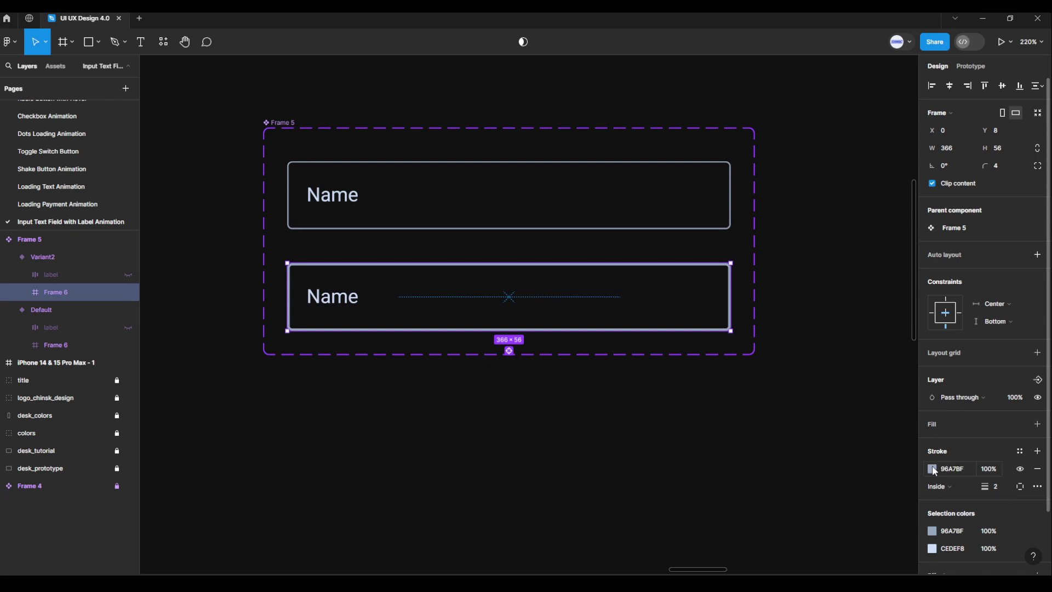
Step: Change the stroke of Frame 6 in the second variant to the light purple D0BCFF sampled from the colour swatch
{"action": "left_click", "coordinate": [932, 469]}
{"action": "left_click", "coordinate": [802, 442]}
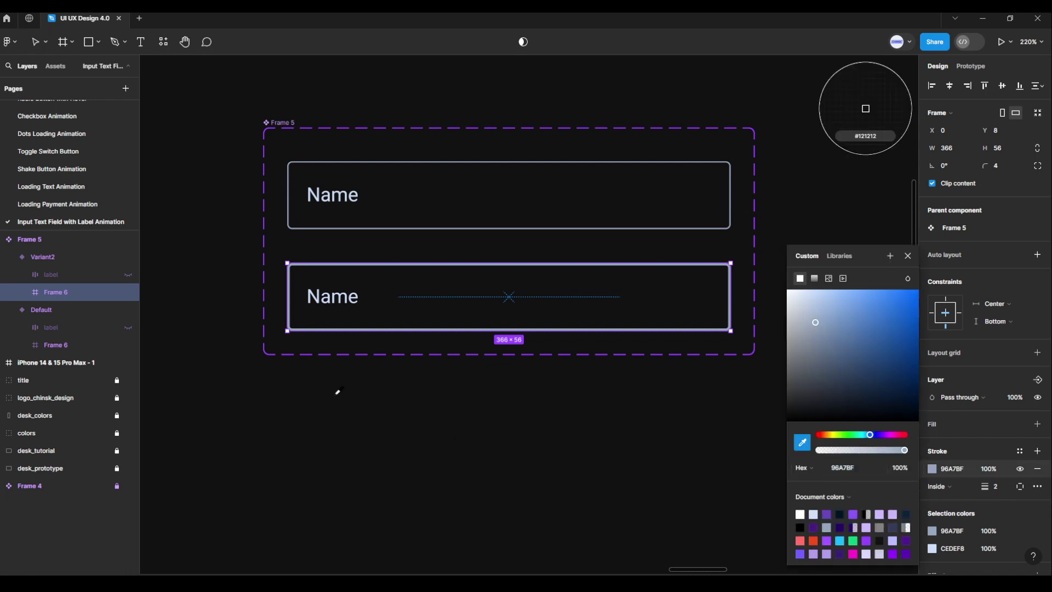
{"action": "scroll", "coordinate": [318, 408], "scroll_direction": "down", "scroll_amount": 5}
{"action": "left_click_drag", "start_coordinate": [415, 429], "coordinate": [641, 385]}
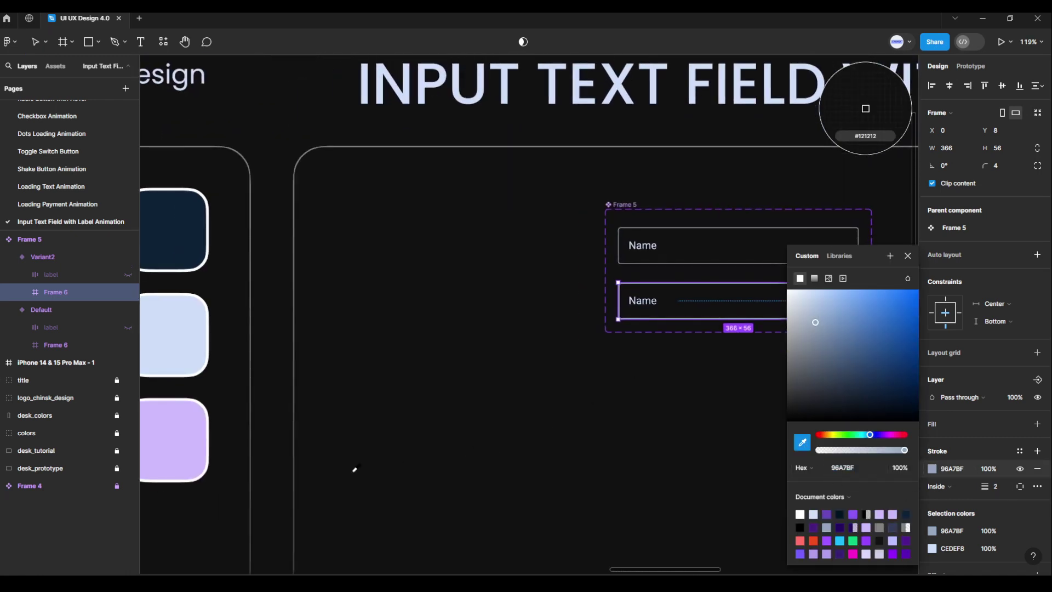
{"action": "left_click", "coordinate": [178, 442]}
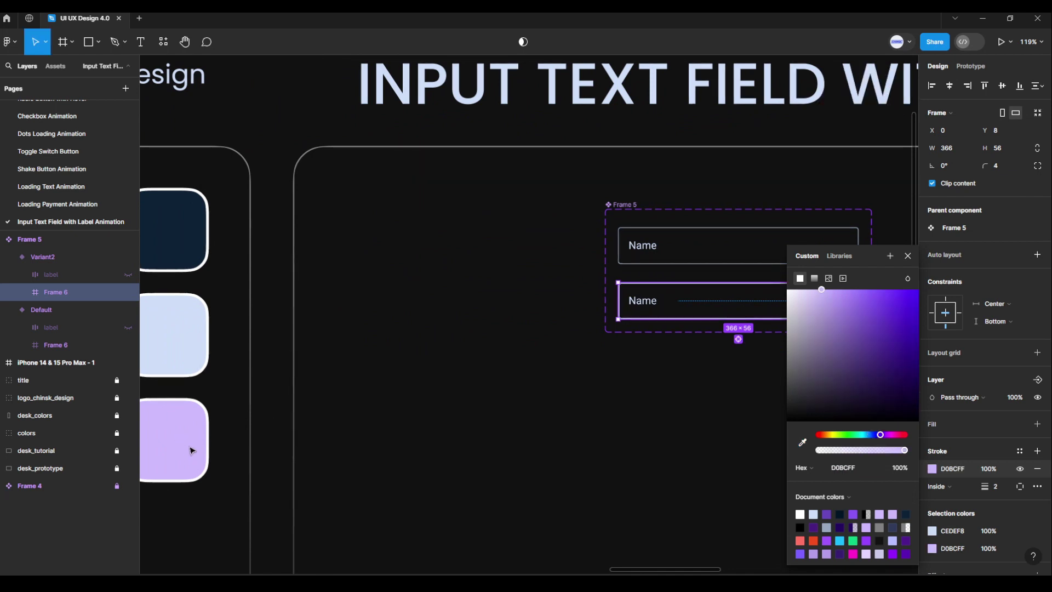
{"action": "left_click", "coordinate": [908, 255]}
{"action": "scroll", "coordinate": [822, 388], "scroll_direction": "up", "scroll_amount": 5, "text": "ctrl"}
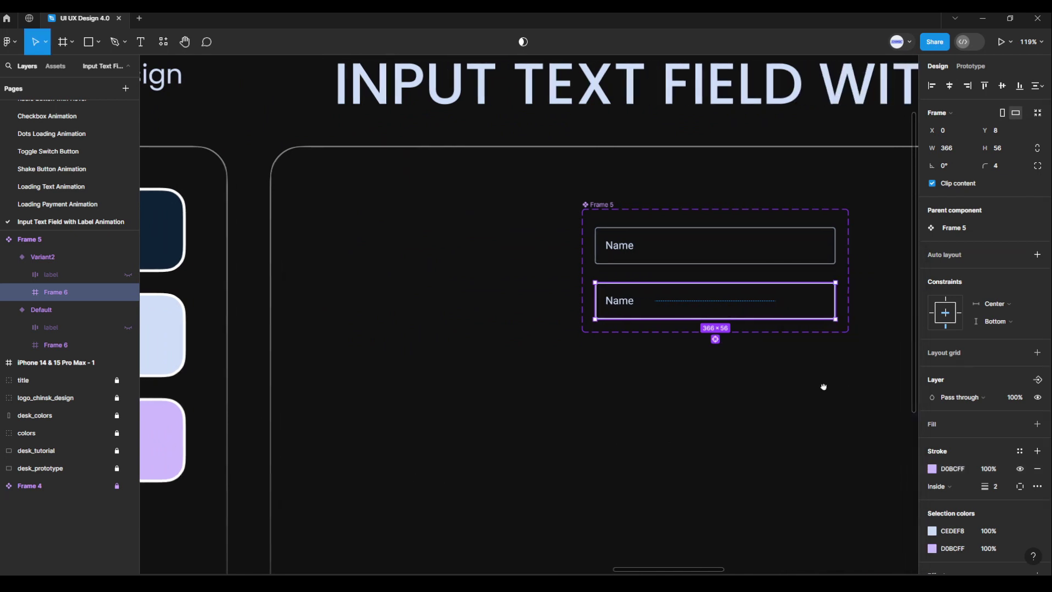
{"action": "left_click", "coordinate": [767, 404]}
{"action": "scroll", "coordinate": [782, 416], "scroll_direction": "up", "scroll_amount": 2, "text": "ctrl"}
{"action": "left_click_drag", "start_coordinate": [772, 418], "coordinate": [730, 410]}
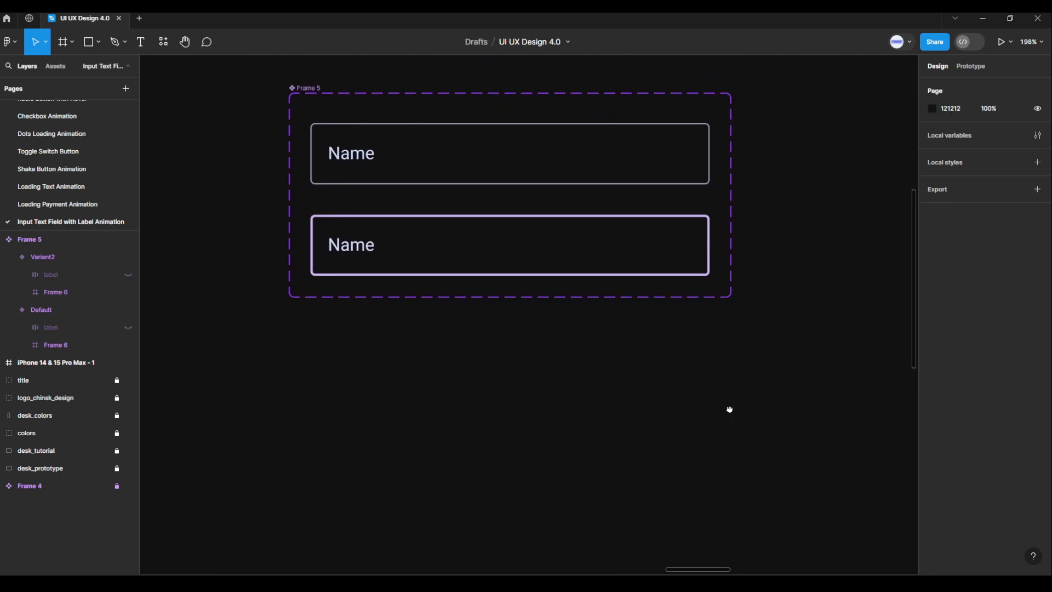
Step: Make the hidden label layer in Variant2 of the Frame 5 component visible
{"action": "left_click", "coordinate": [500, 240]}
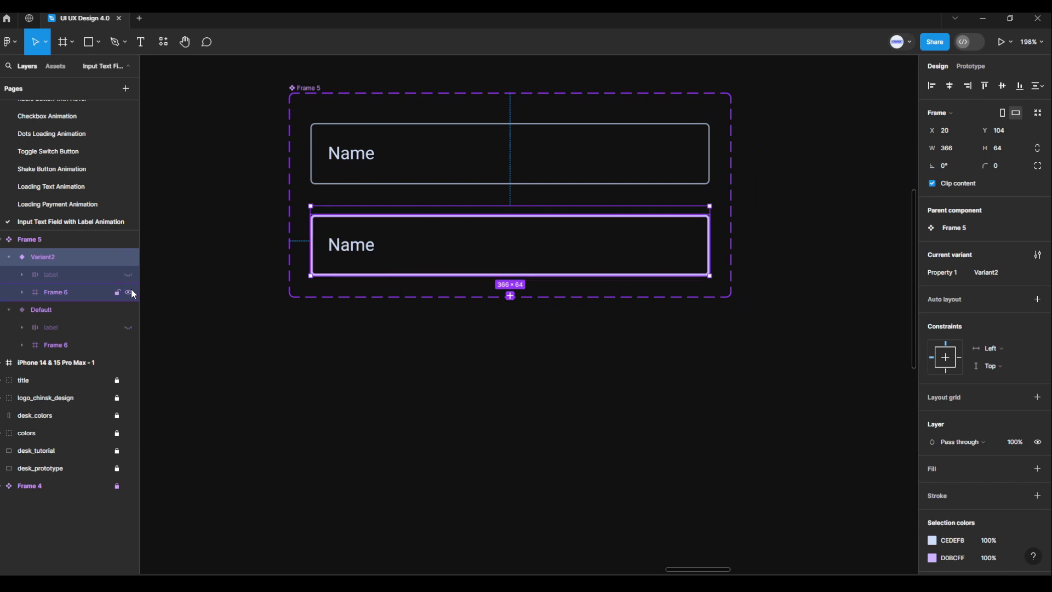
{"action": "left_click", "coordinate": [60, 275]}
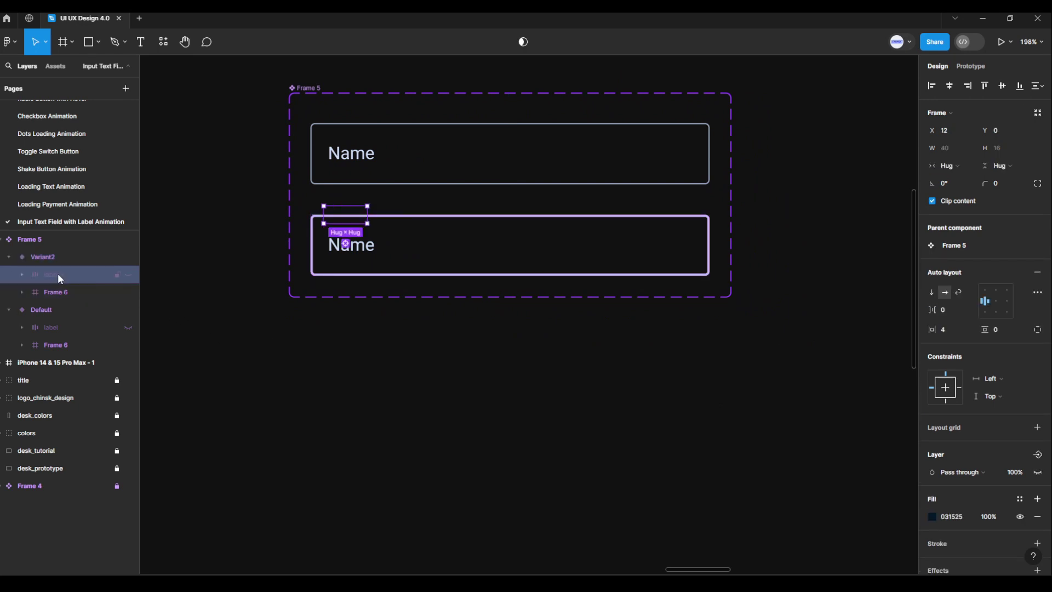
{"action": "left_click", "coordinate": [129, 275]}
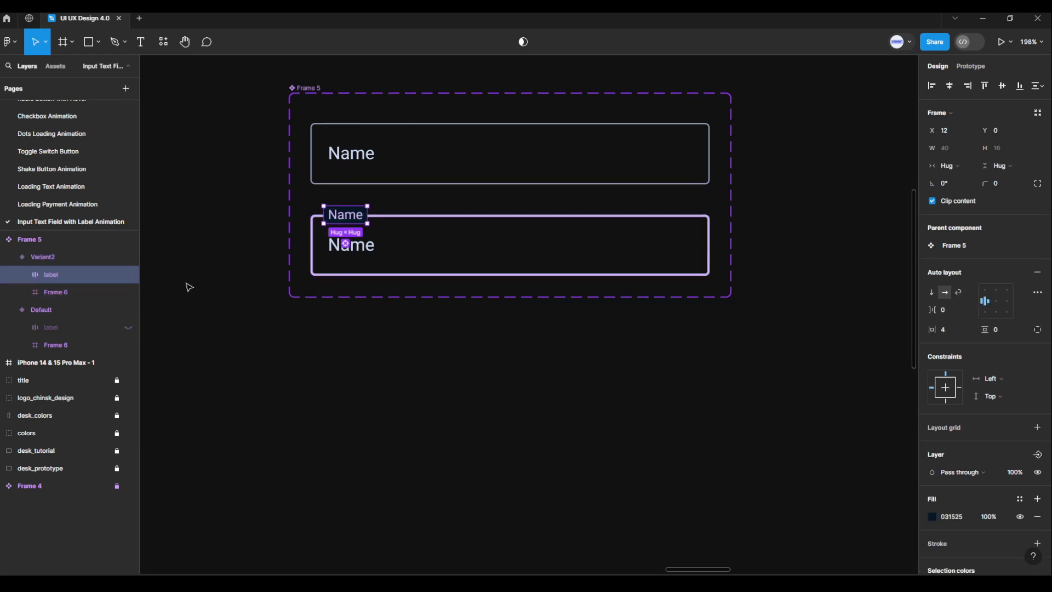
Step: Replace the Name text inside Frame 6 of Variant2 with a vertical bar | as a text cursor
{"action": "left_click", "coordinate": [357, 255]}
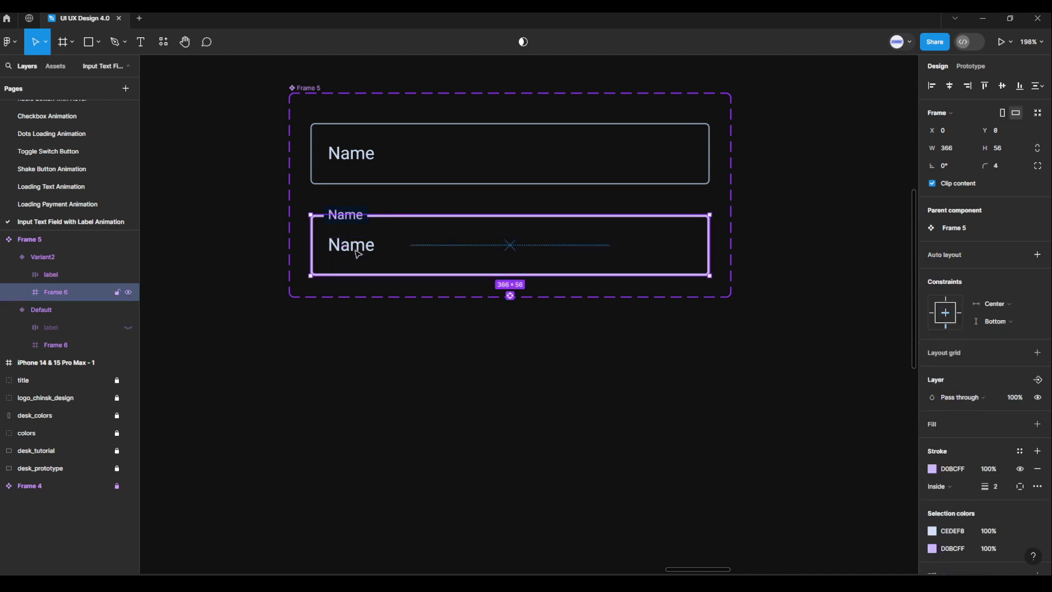
{"action": "double_click", "coordinate": [357, 255]}
{"action": "key", "text": "BackSpace"}
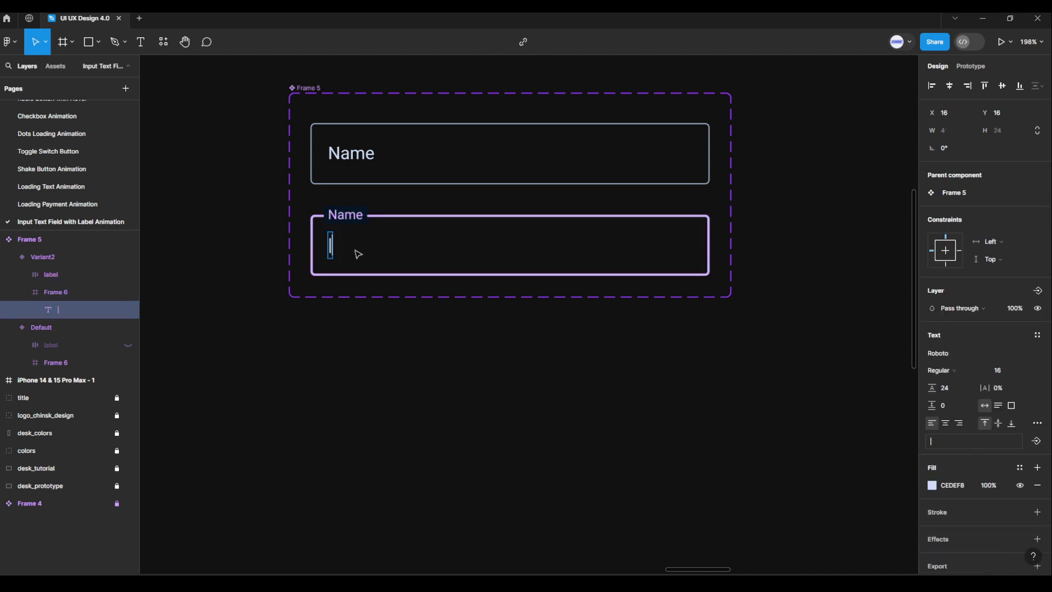
Step: Change the fill of the | cursor text in Variant2 to the light purple D0BCFF sampled from the colour swatch
{"action": "left_click", "coordinate": [75, 296]}
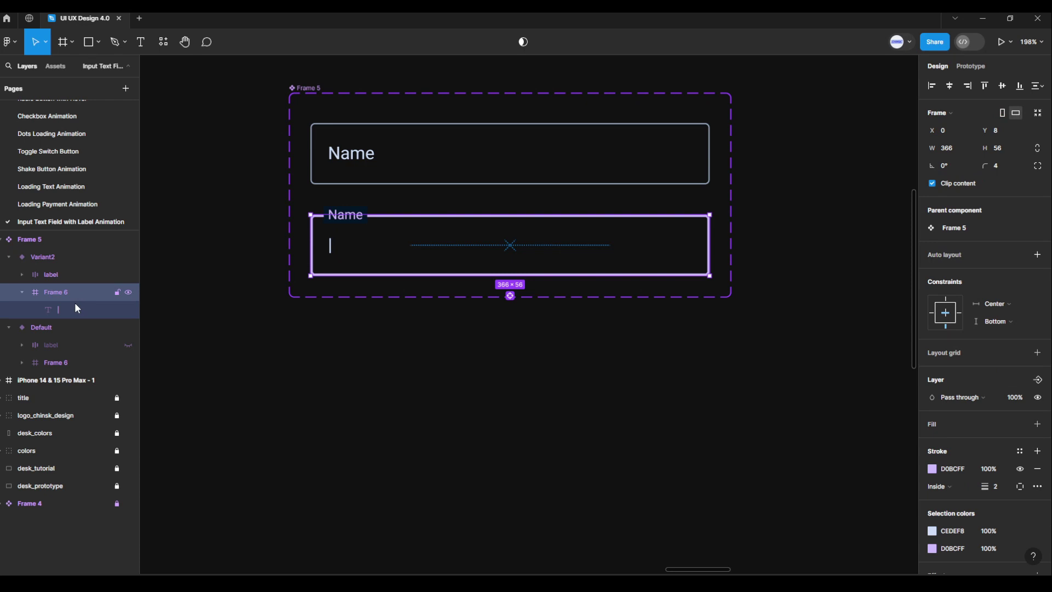
{"action": "left_click", "coordinate": [76, 309]}
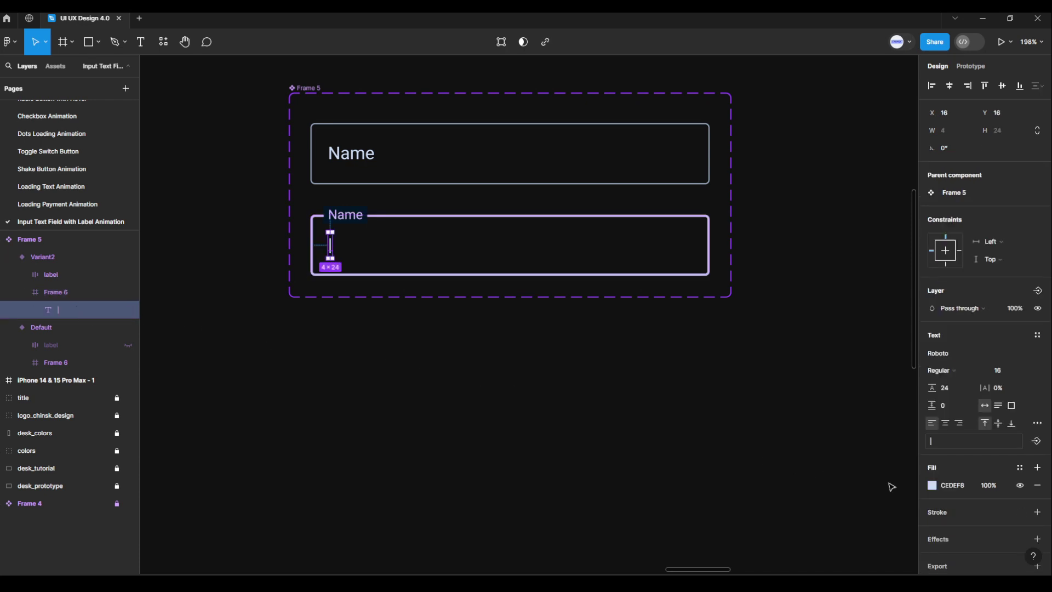
{"action": "left_click", "coordinate": [933, 485]}
{"action": "left_click", "coordinate": [802, 442]}
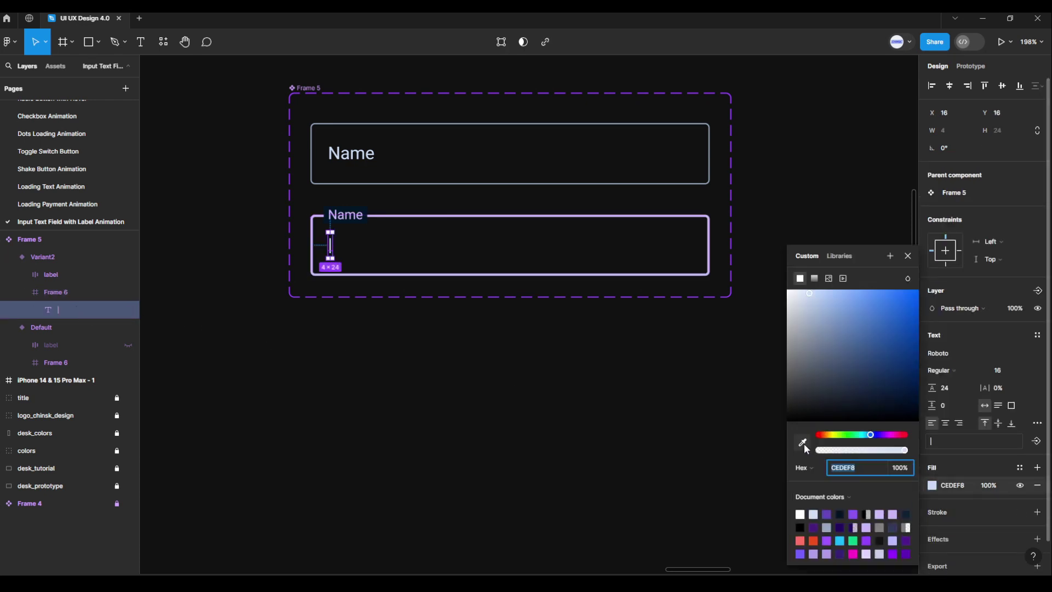
{"action": "scroll", "coordinate": [303, 409], "scroll_direction": "down", "scroll_amount": 5}
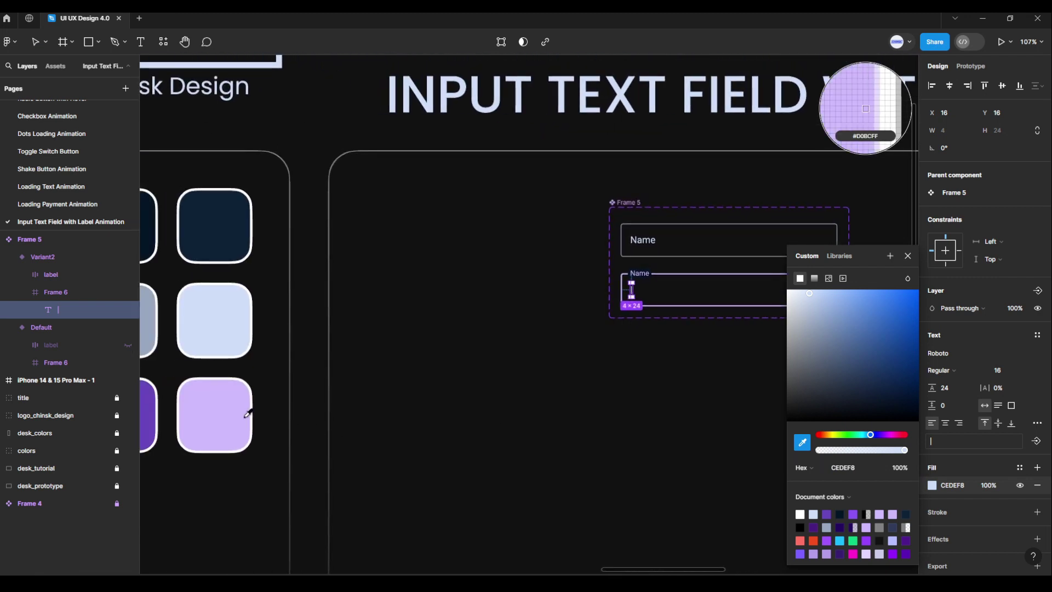
{"action": "left_click", "coordinate": [230, 406]}
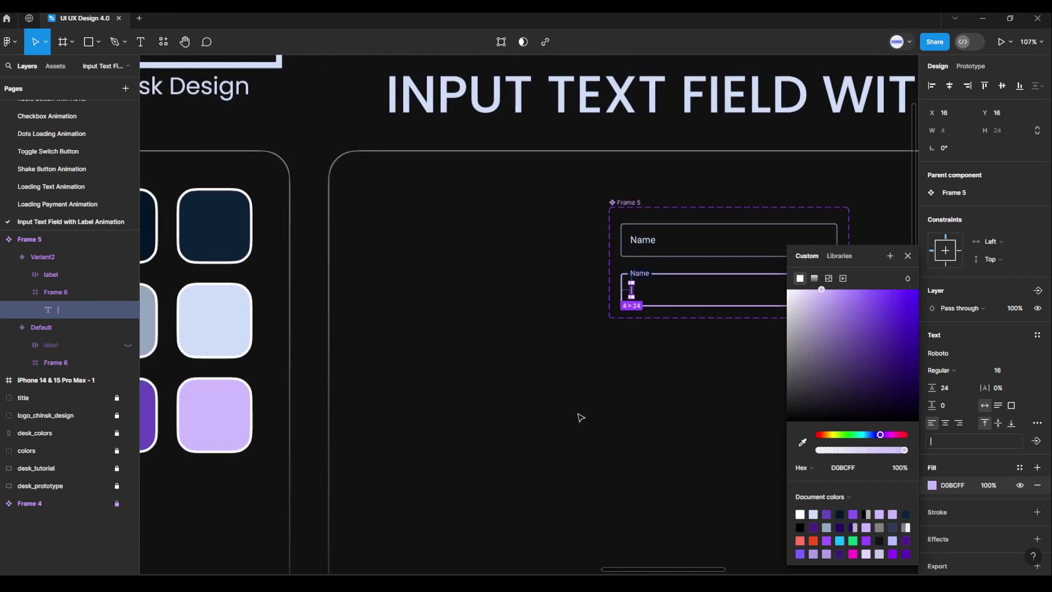
{"action": "left_click", "coordinate": [908, 256]}
Step: Add a third variant to the Frame 5 component below Variant2
{"action": "left_click_drag", "start_coordinate": [781, 384], "coordinate": [750, 388]}
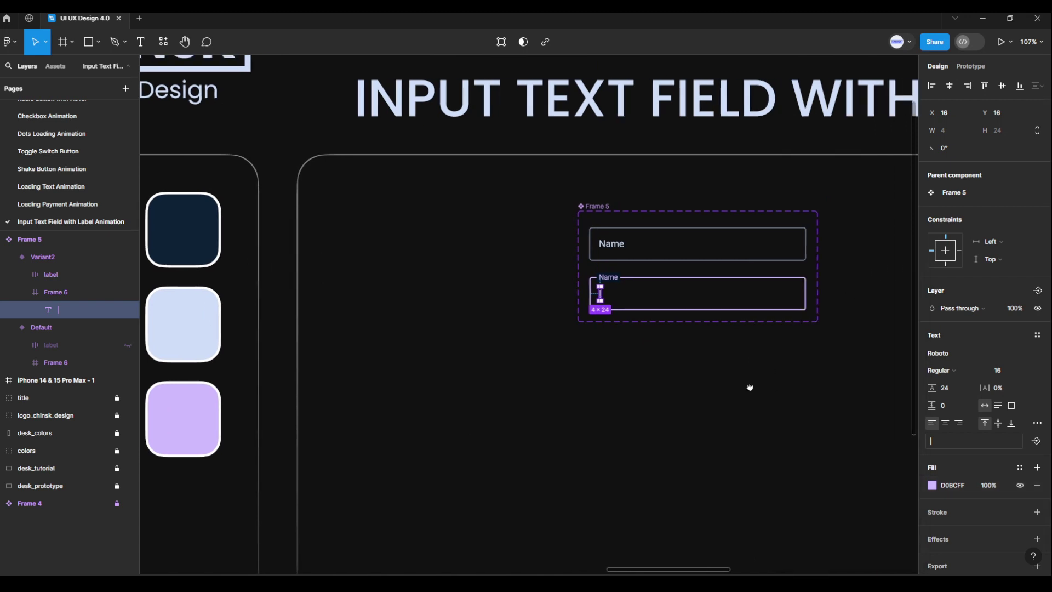
{"action": "scroll", "coordinate": [750, 387], "scroll_direction": "up", "scroll_amount": 5}
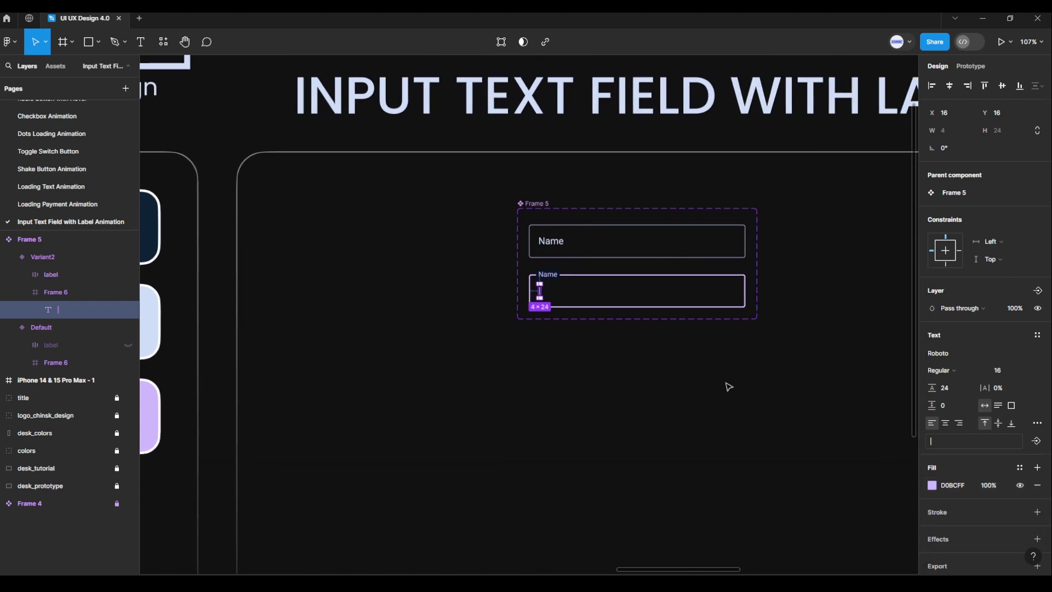
{"action": "left_click", "coordinate": [707, 433]}
{"action": "left_click", "coordinate": [602, 281]}
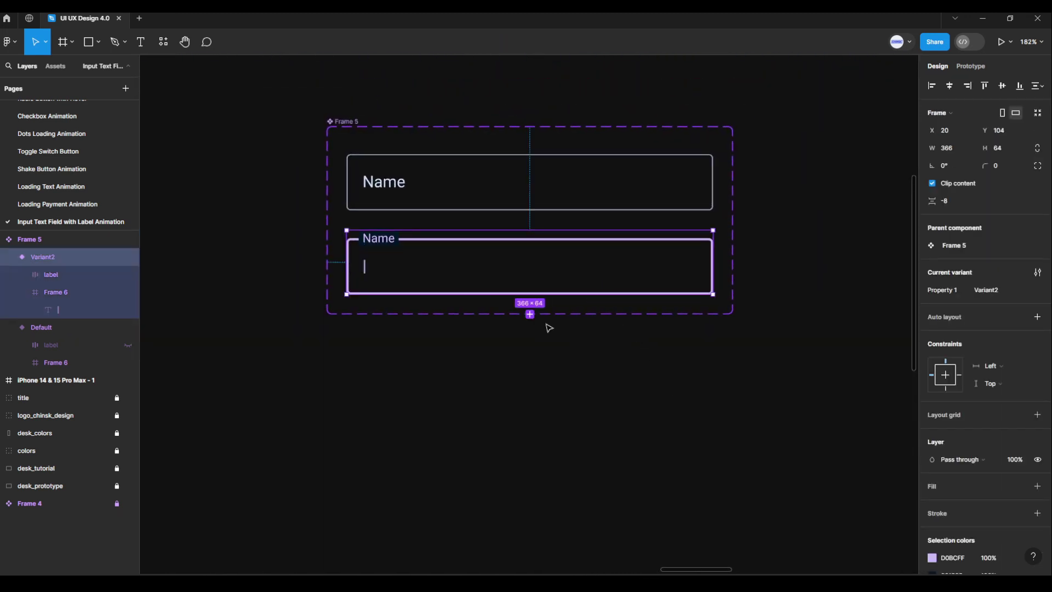
{"action": "left_click", "coordinate": [530, 314]}
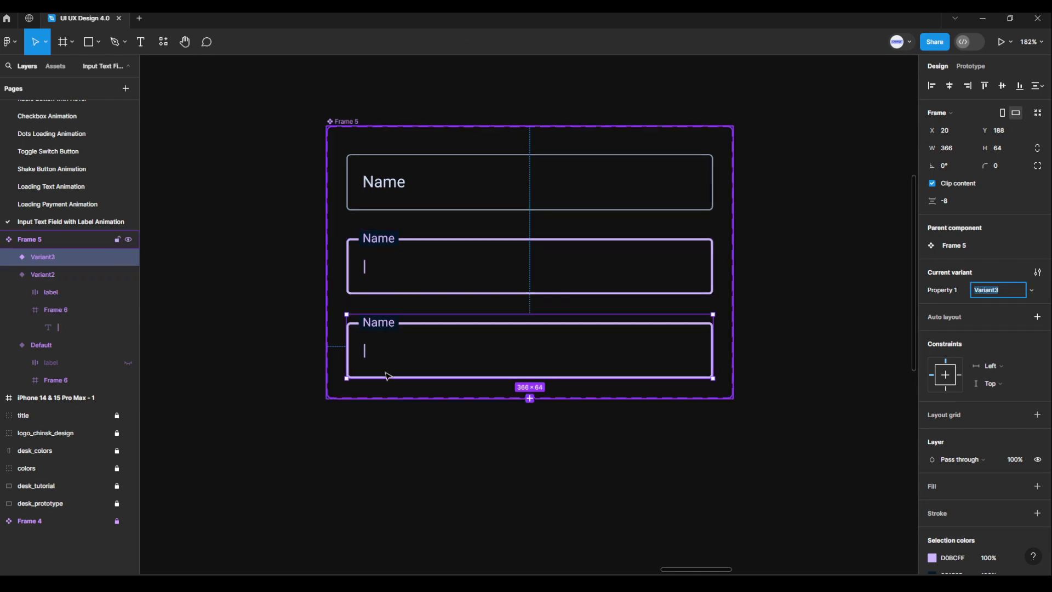
Step: Delete the | cursor text from Frame 6 in Variant3, leaving the field empty
{"action": "scroll", "coordinate": [387, 376], "scroll_direction": "up", "scroll_amount": 4}
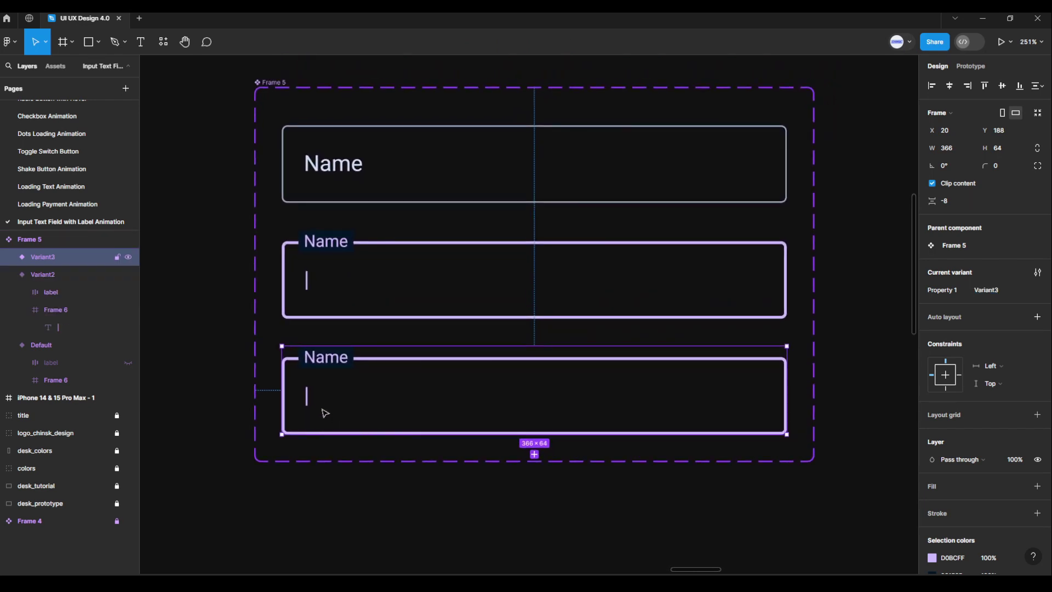
{"action": "left_click", "coordinate": [309, 404], "text": "ctrl"}
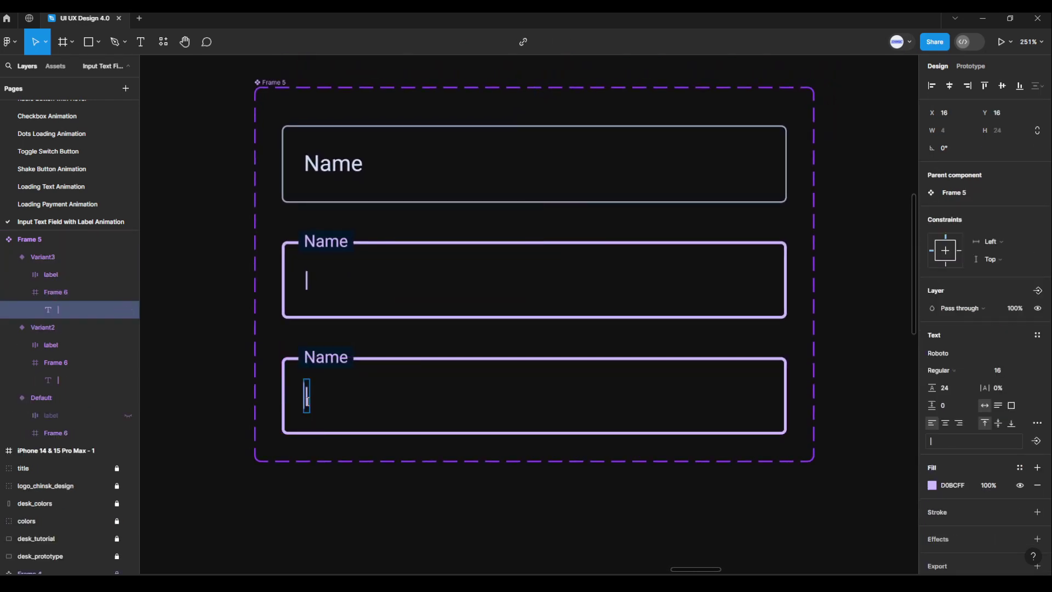
{"action": "double_click", "coordinate": [311, 402]}
{"action": "key", "text": "BackSpace"}
{"action": "left_click", "coordinate": [393, 505]}
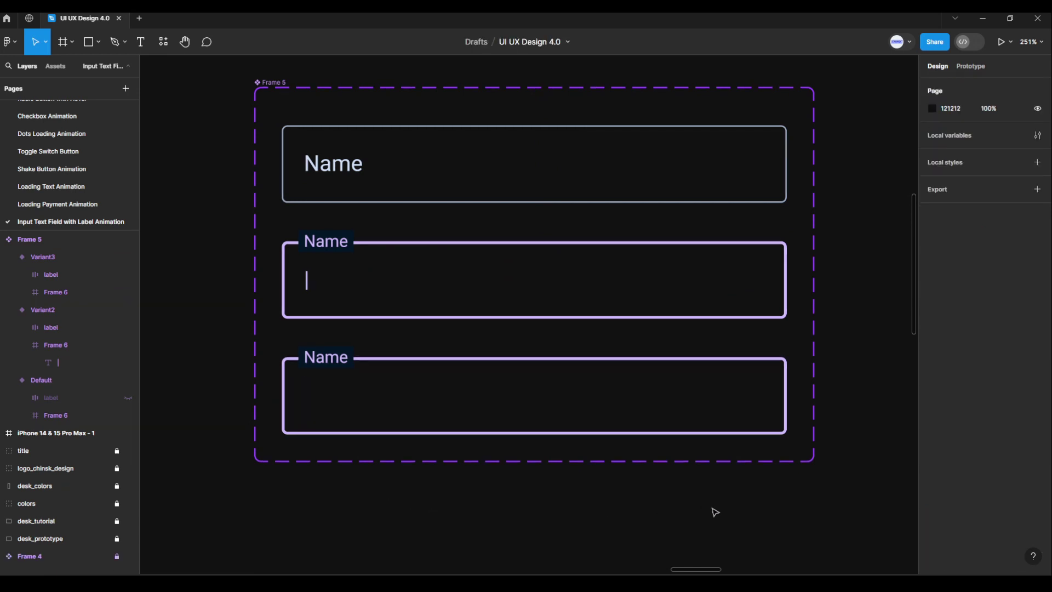
Step: Create a prototype connection from the Default variant to Variant2
{"action": "left_click_drag", "start_coordinate": [853, 464], "coordinate": [840, 484]}
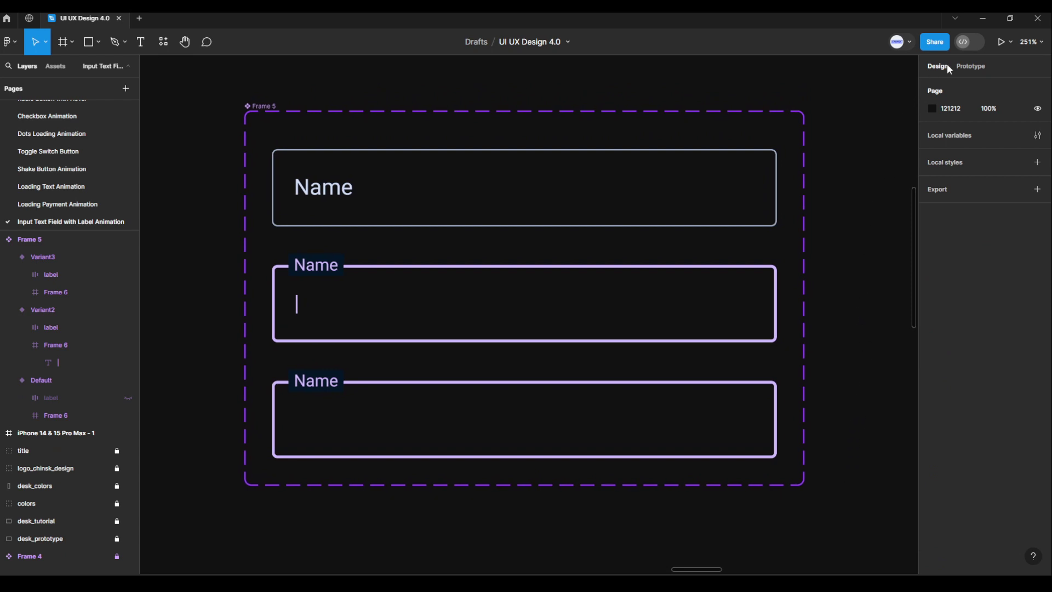
{"action": "left_click", "coordinate": [969, 67]}
{"action": "left_click", "coordinate": [772, 174]}
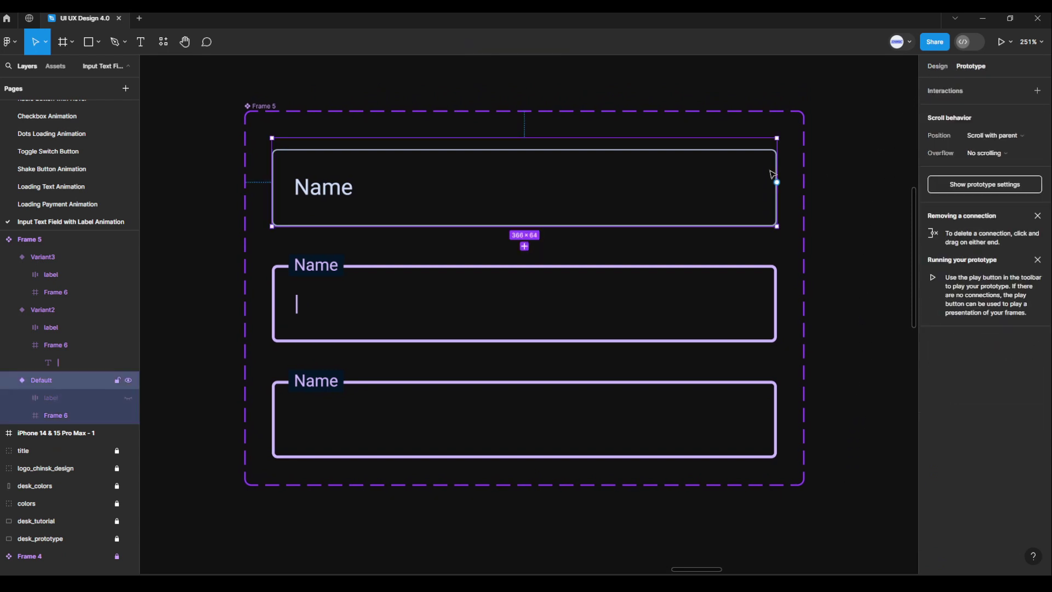
{"action": "left_click_drag", "start_coordinate": [777, 182], "coordinate": [743, 302]}
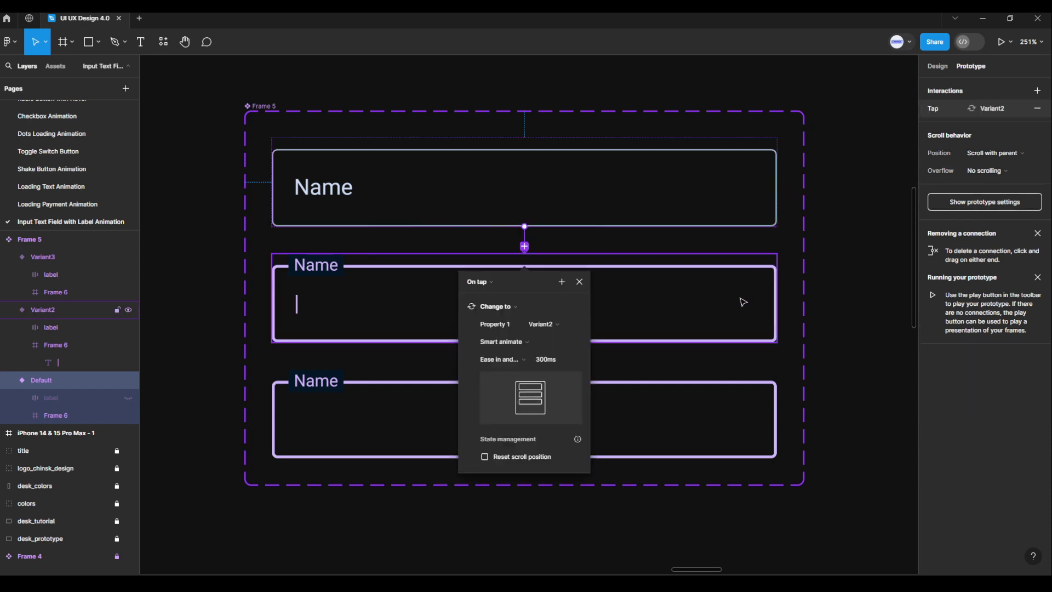
Step: Keep the Default-to-Variant2 interaction on tap with Smart animate and set its easing to Ease out
{"action": "left_click", "coordinate": [482, 282]}
{"action": "left_click", "coordinate": [488, 286]}
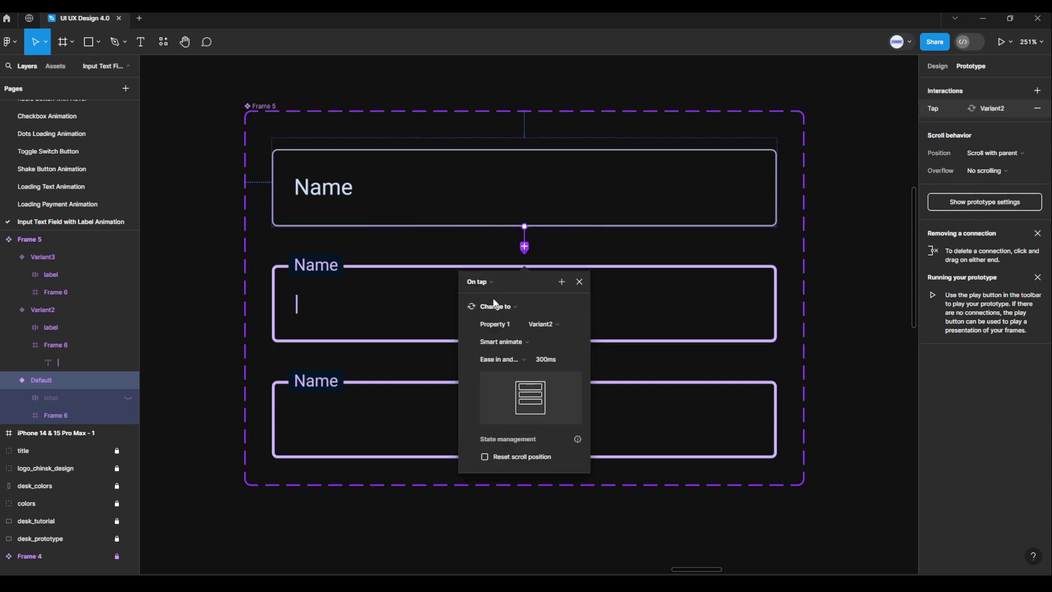
{"action": "left_click", "coordinate": [518, 342]}
{"action": "left_click", "coordinate": [511, 343]}
{"action": "left_click", "coordinate": [513, 359]}
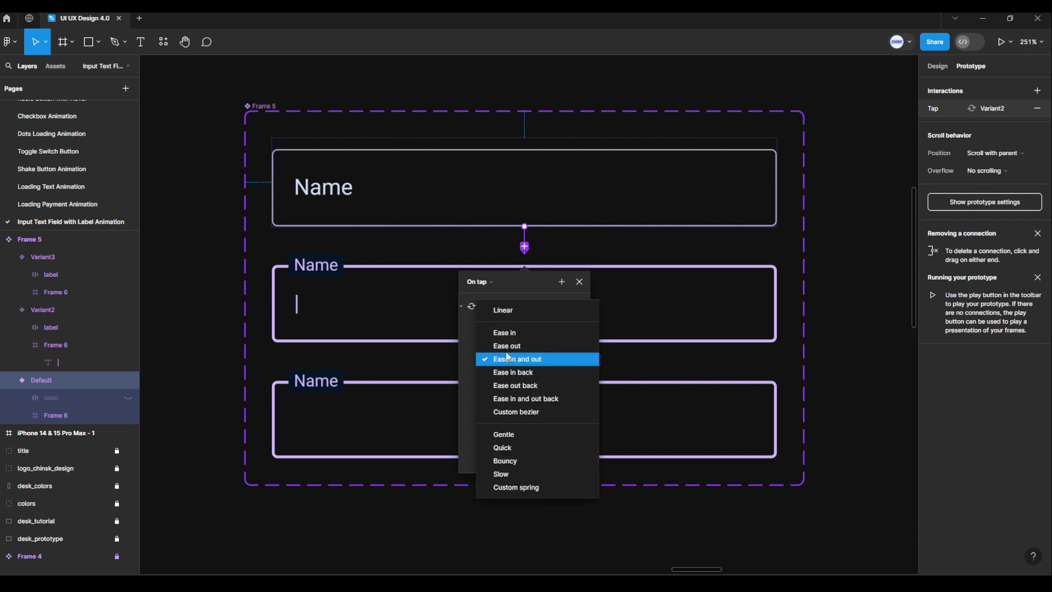
{"action": "left_click", "coordinate": [515, 346]}
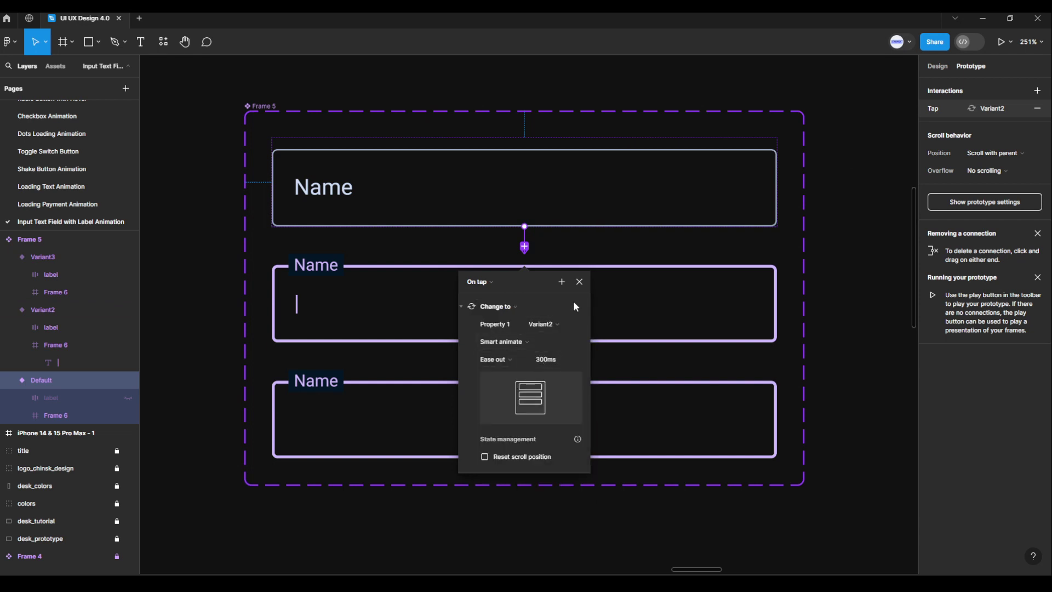
{"action": "left_click", "coordinate": [579, 283]}
Step: Connect Variant2 to Variant3 with an After delay trigger of 1 ms
{"action": "left_click", "coordinate": [618, 294]}
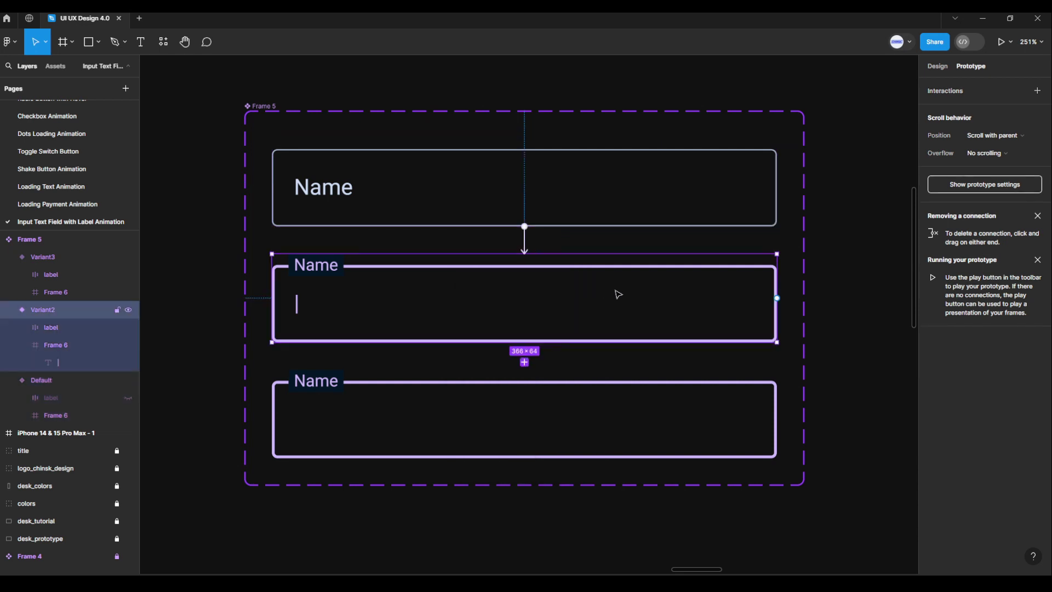
{"action": "left_click_drag", "start_coordinate": [778, 299], "coordinate": [731, 401]}
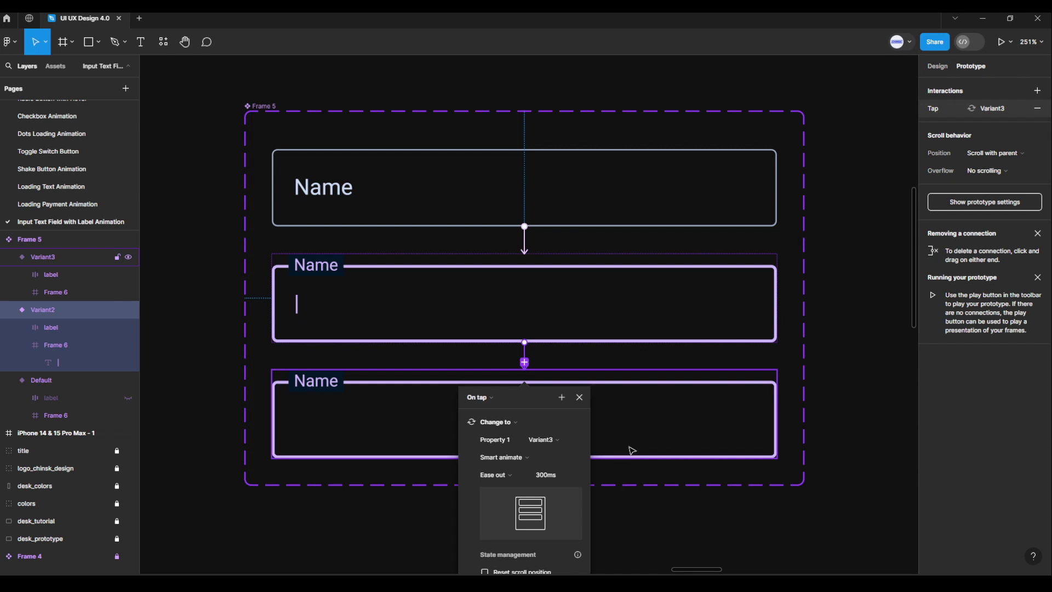
{"action": "scroll", "coordinate": [631, 451], "scroll_direction": "down", "scroll_amount": 4}
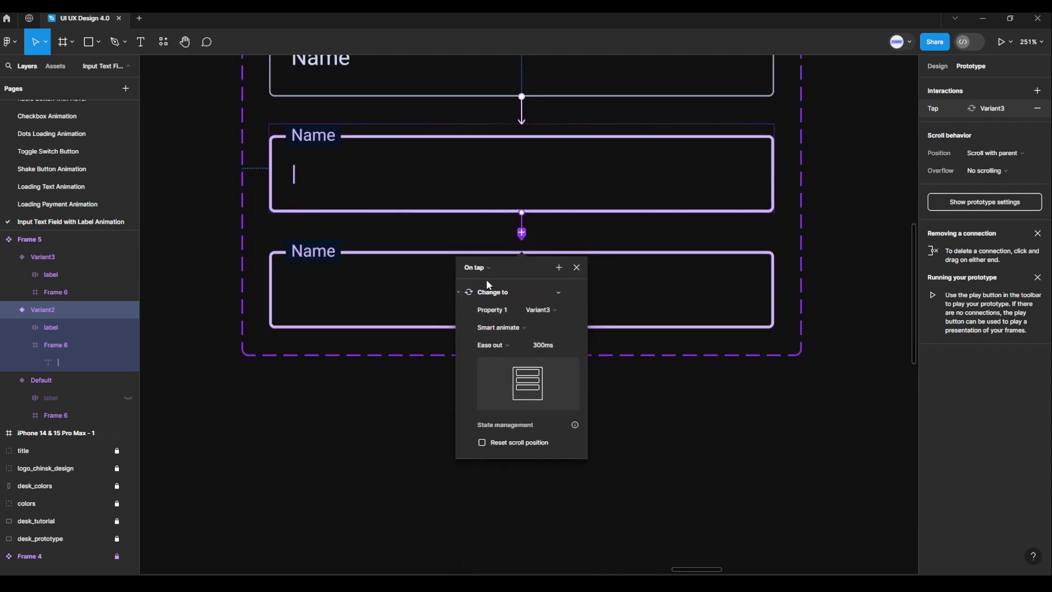
{"action": "left_click", "coordinate": [477, 269]}
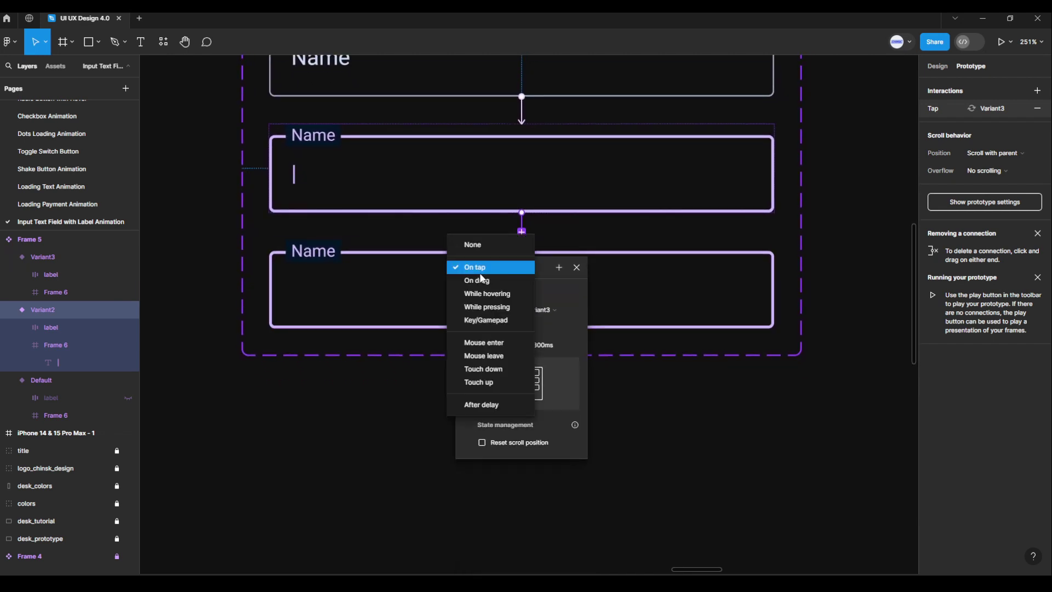
{"action": "left_click", "coordinate": [478, 408]}
{"action": "left_click", "coordinate": [501, 291]}
{"action": "type", "text": "1"}
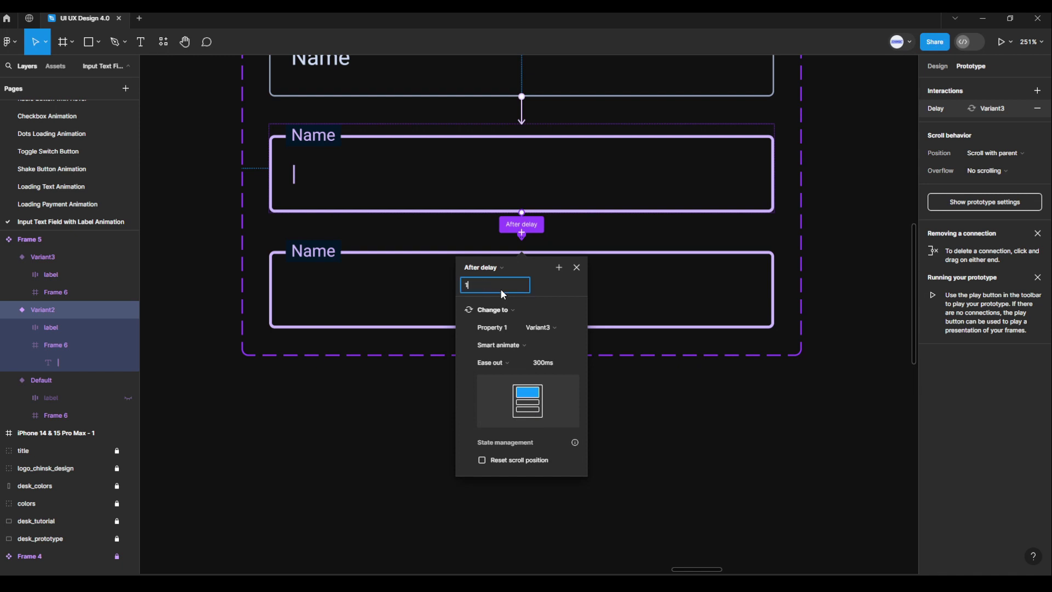
{"action": "key", "text": "Return"}
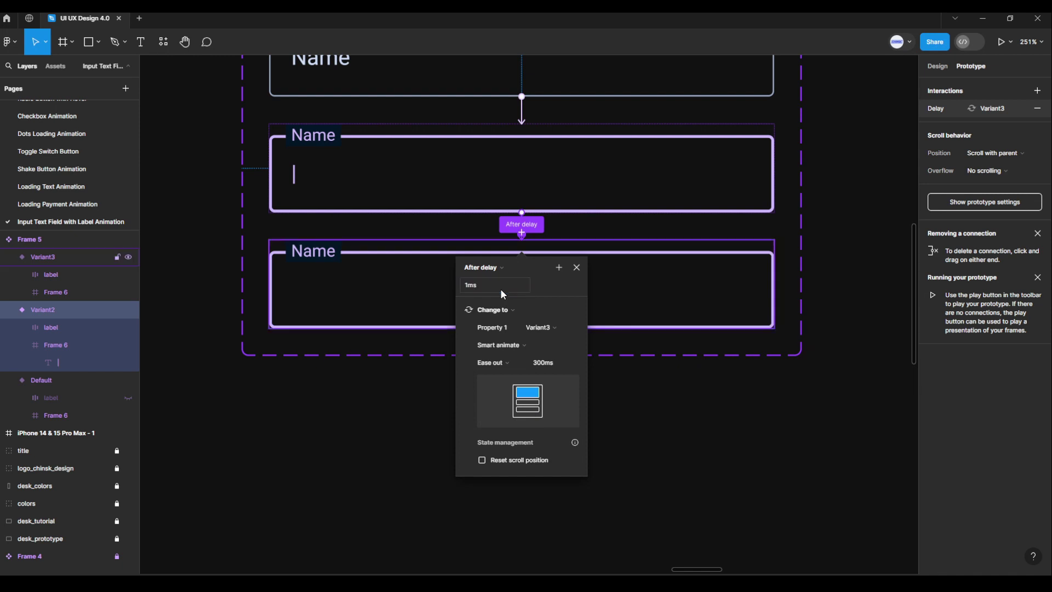
Step: Keep Smart animate for the Variant2-to-Variant3 transition and set its easing to Ease in and out
{"action": "left_click", "coordinate": [525, 345]}
{"action": "left_click", "coordinate": [522, 346]}
{"action": "left_click", "coordinate": [511, 362]}
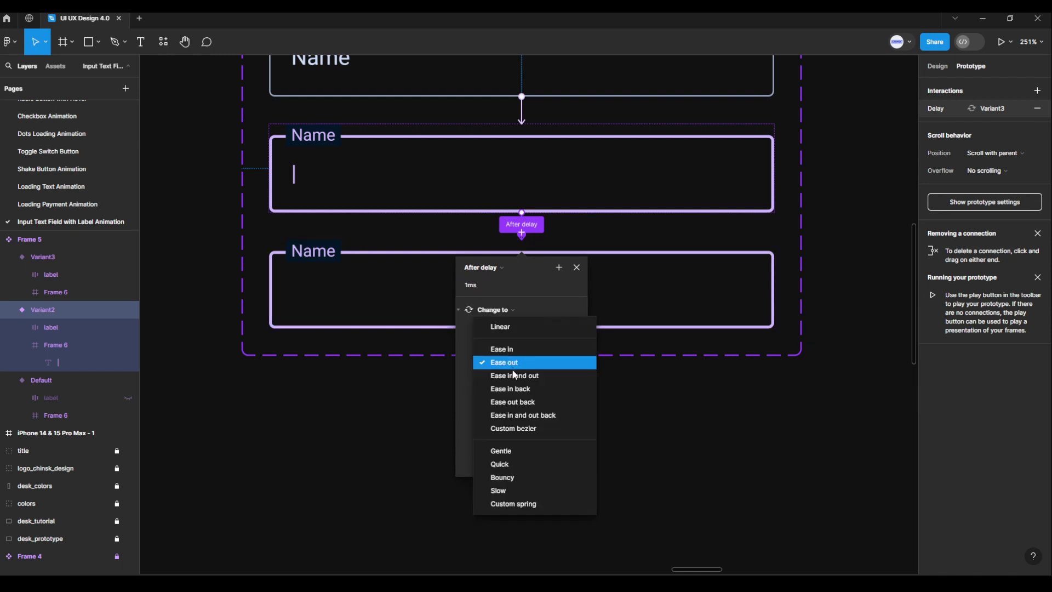
{"action": "left_click", "coordinate": [514, 375]}
{"action": "left_click", "coordinate": [576, 267]}
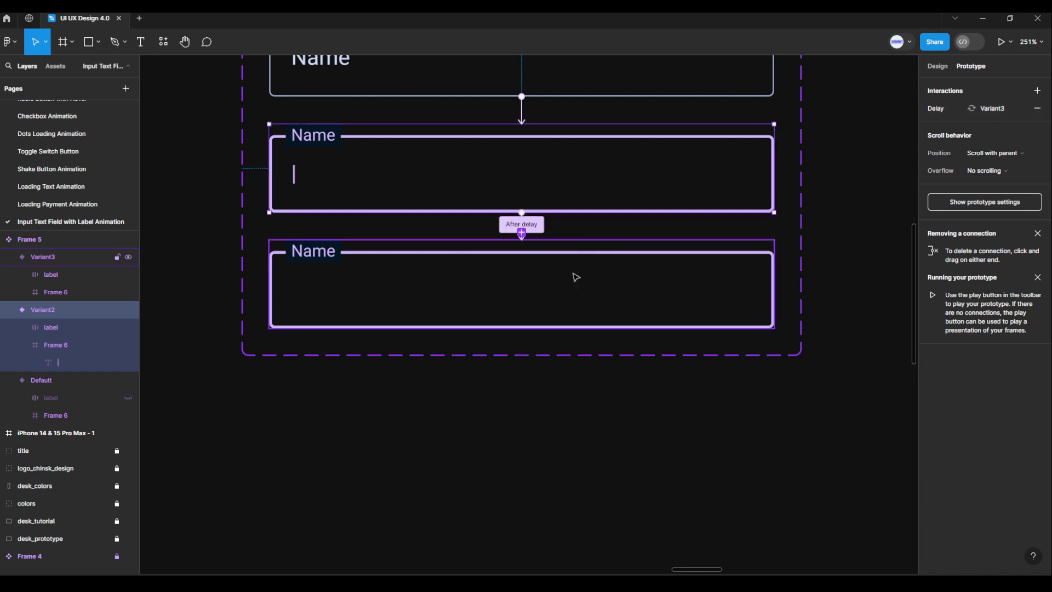
Step: Connect Variant3 back to Variant2 with an After delay trigger of 1 ms
{"action": "left_click", "coordinate": [580, 283]}
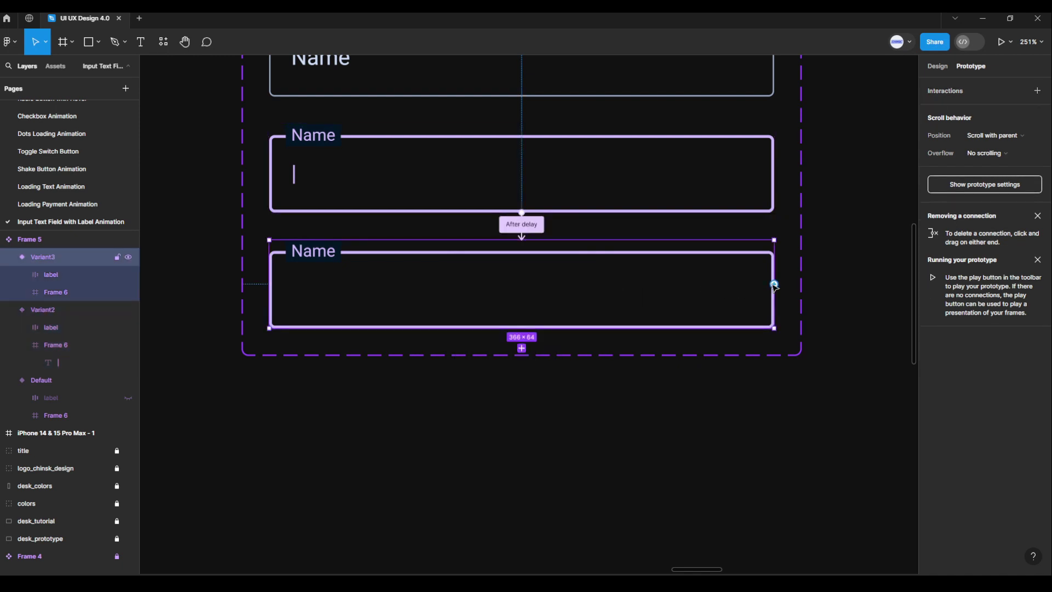
{"action": "left_click_drag", "start_coordinate": [774, 284], "coordinate": [760, 189]}
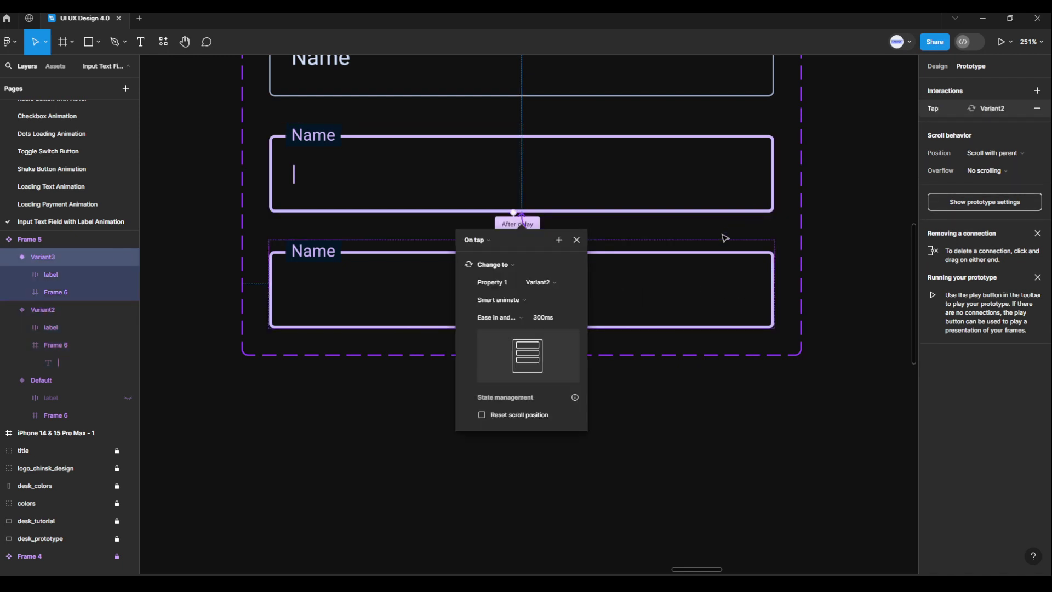
{"action": "left_click", "coordinate": [494, 241]}
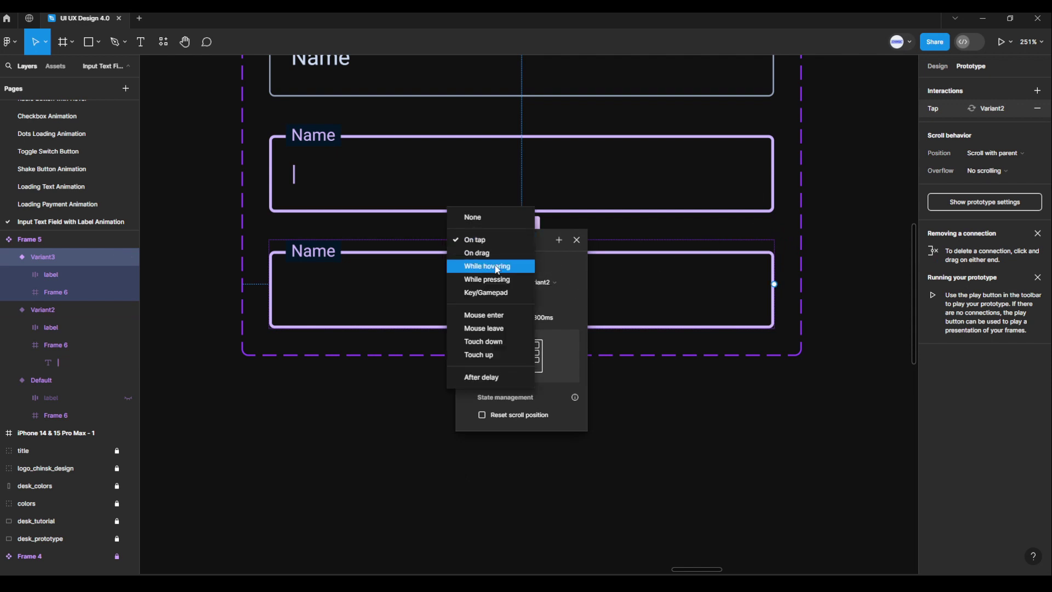
{"action": "left_click", "coordinate": [493, 377]}
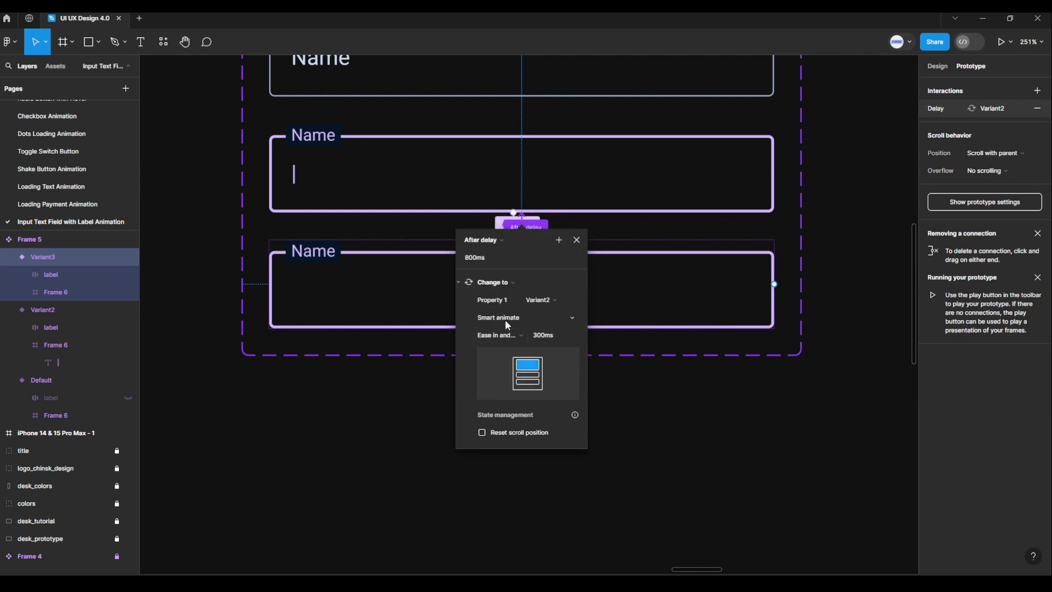
{"action": "left_click", "coordinate": [503, 258]}
{"action": "type", "text": "1"}
Step: Keep Smart animate with Ease in and out easing for the Variant3-to-Variant2 transition
{"action": "left_click", "coordinate": [511, 317]}
{"action": "left_click", "coordinate": [510, 317]}
{"action": "left_click", "coordinate": [509, 334]}
{"action": "left_click", "coordinate": [513, 337]}
{"action": "left_click", "coordinate": [577, 240]}
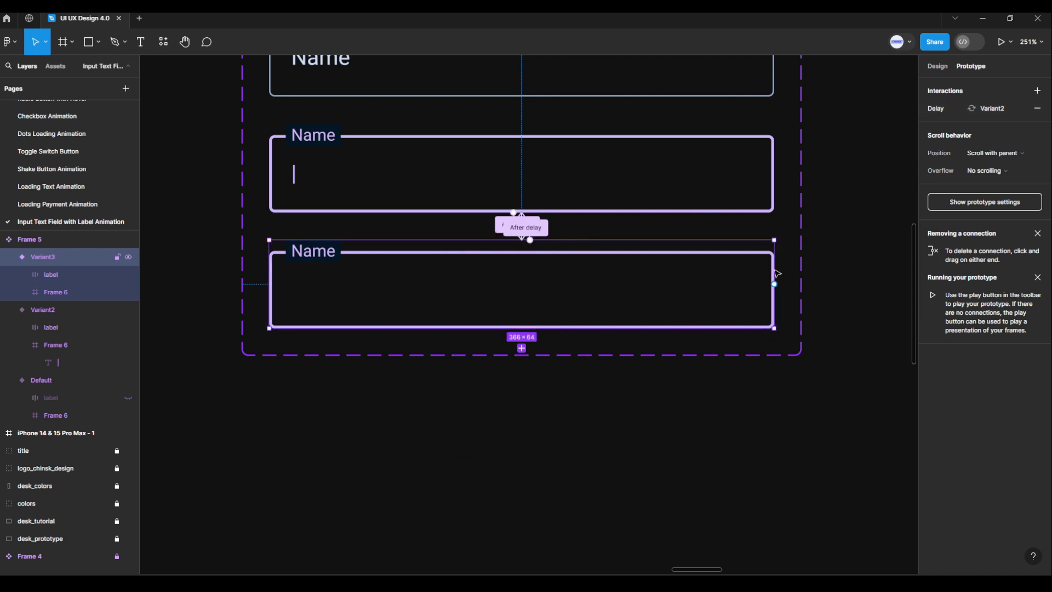
Step: Connect Variant2 back to Default with an On tap trigger, Smart animate and Ease in and out easing at 300 ms
{"action": "scroll", "coordinate": [825, 263], "scroll_direction": "up", "scroll_amount": 3}
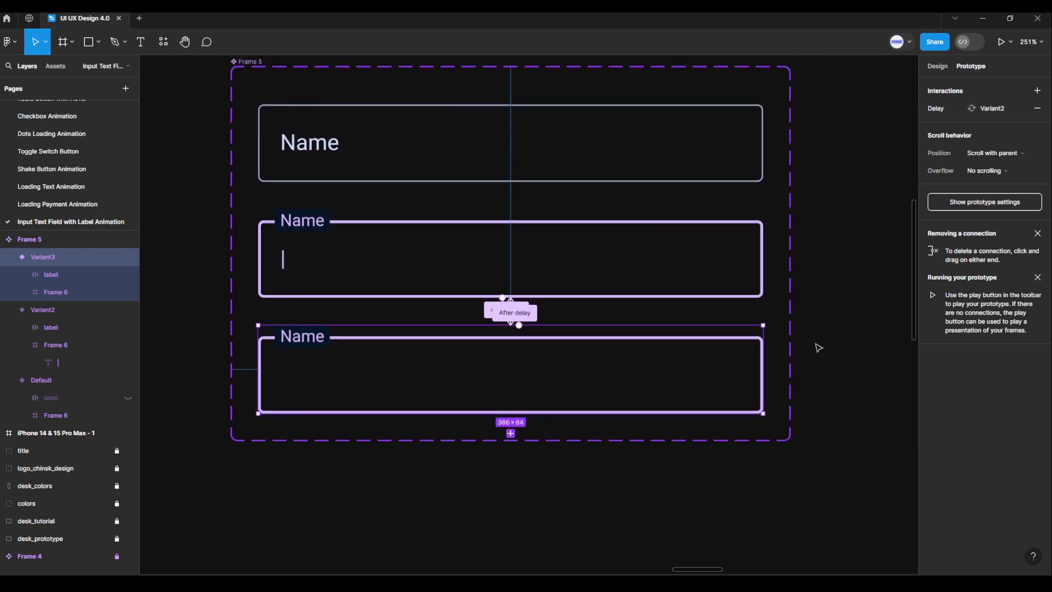
{"action": "left_click", "coordinate": [738, 279]}
{"action": "left_click_drag", "start_coordinate": [765, 254], "coordinate": [749, 171]}
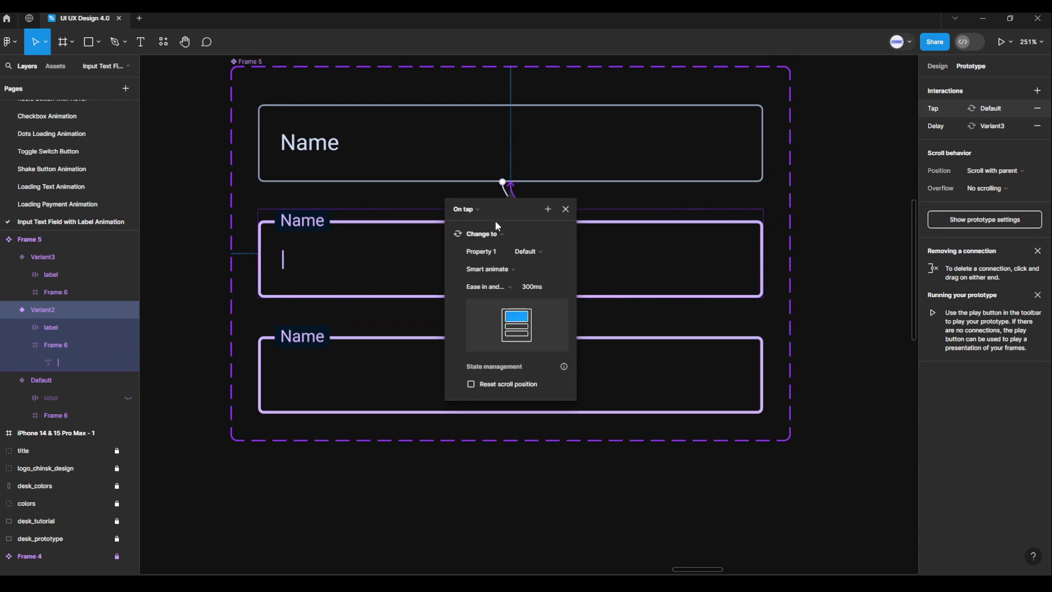
{"action": "left_click", "coordinate": [477, 208]}
{"action": "left_click", "coordinate": [471, 211]}
{"action": "left_click", "coordinate": [491, 272]}
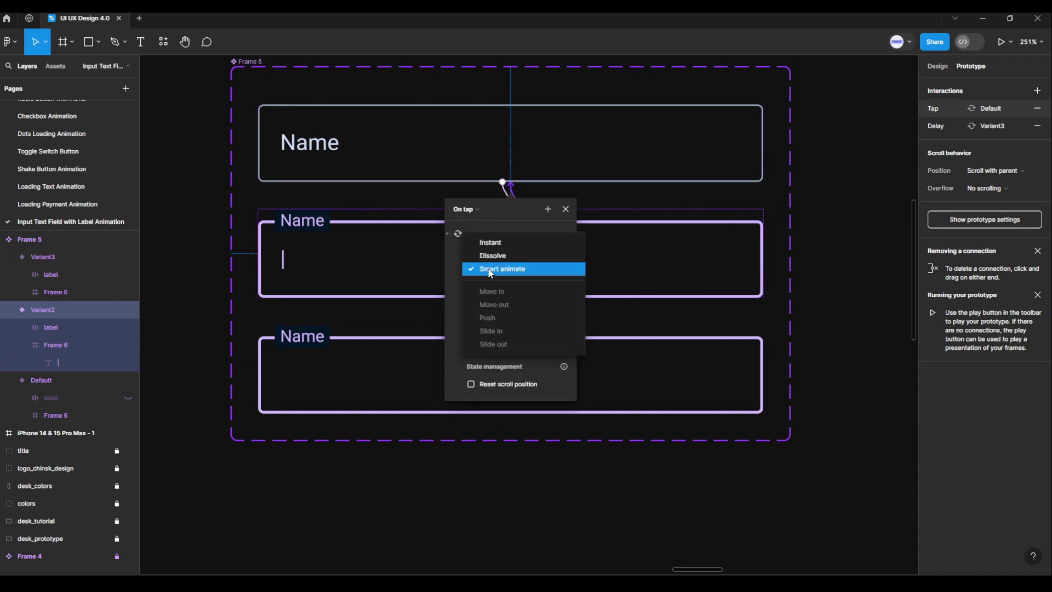
{"action": "left_click", "coordinate": [490, 269]}
{"action": "left_click", "coordinate": [495, 286]}
{"action": "left_click", "coordinate": [495, 288]}
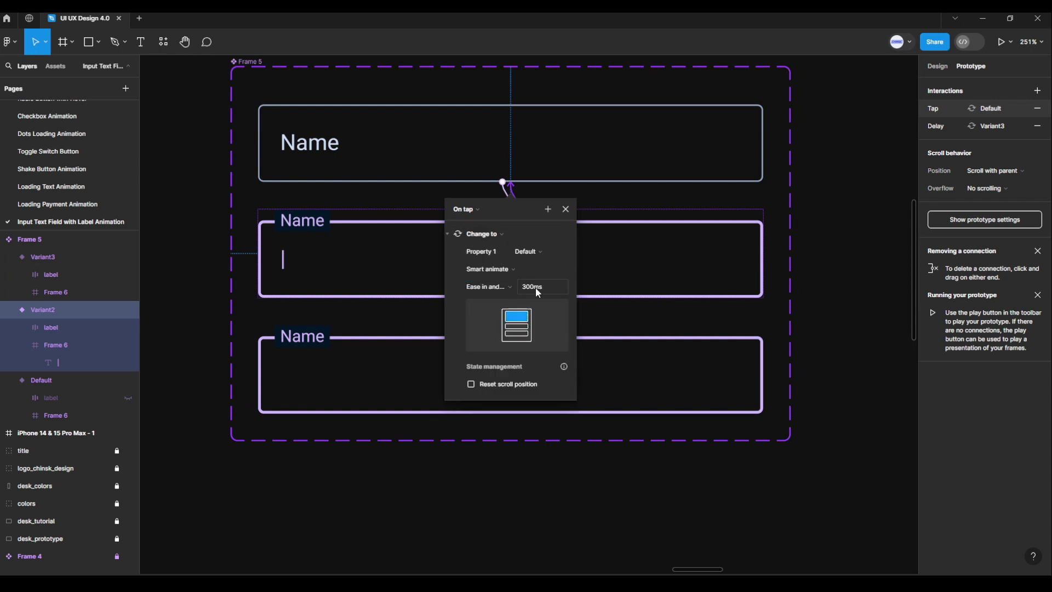
{"action": "left_click", "coordinate": [566, 208]}
Step: Connect Variant3 to Default with an On tap trigger, Smart animate and Ease in and out easing at 300 ms
{"action": "left_click", "coordinate": [514, 350]}
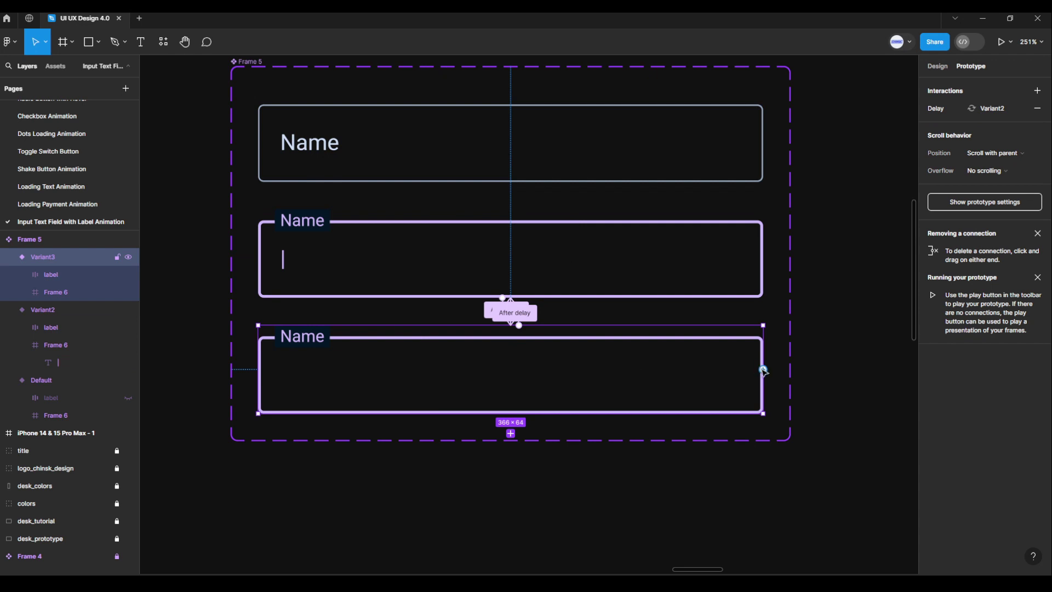
{"action": "left_click_drag", "start_coordinate": [763, 371], "coordinate": [735, 157]}
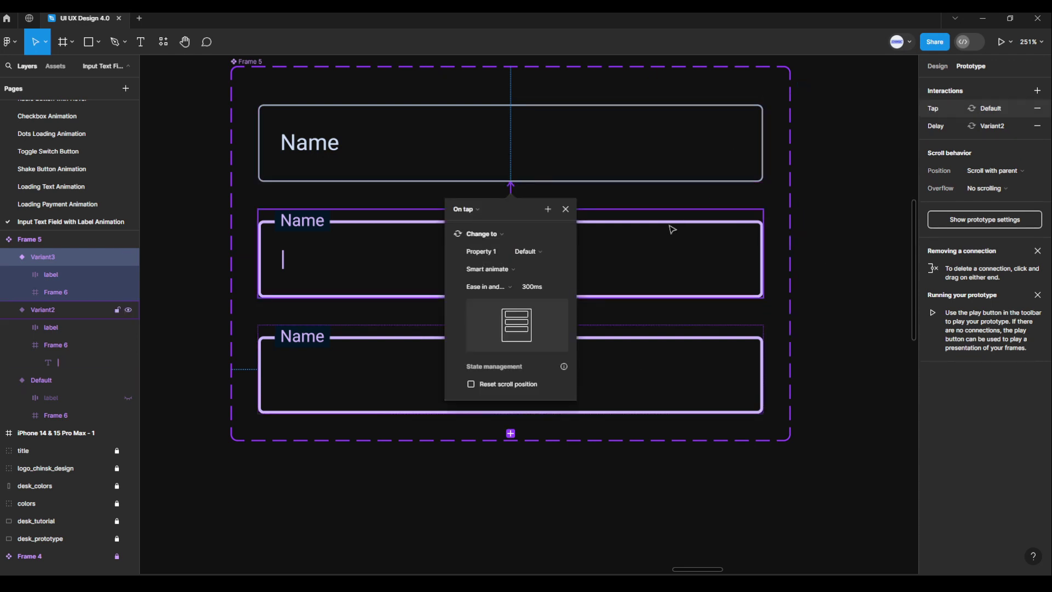
{"action": "left_click", "coordinate": [466, 209]}
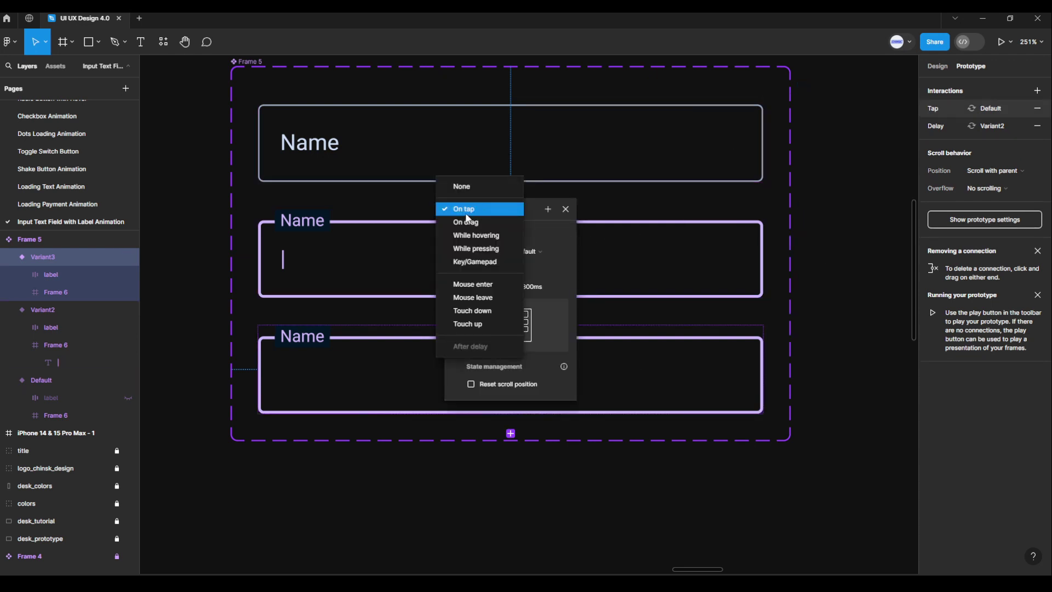
{"action": "left_click", "coordinate": [465, 210]}
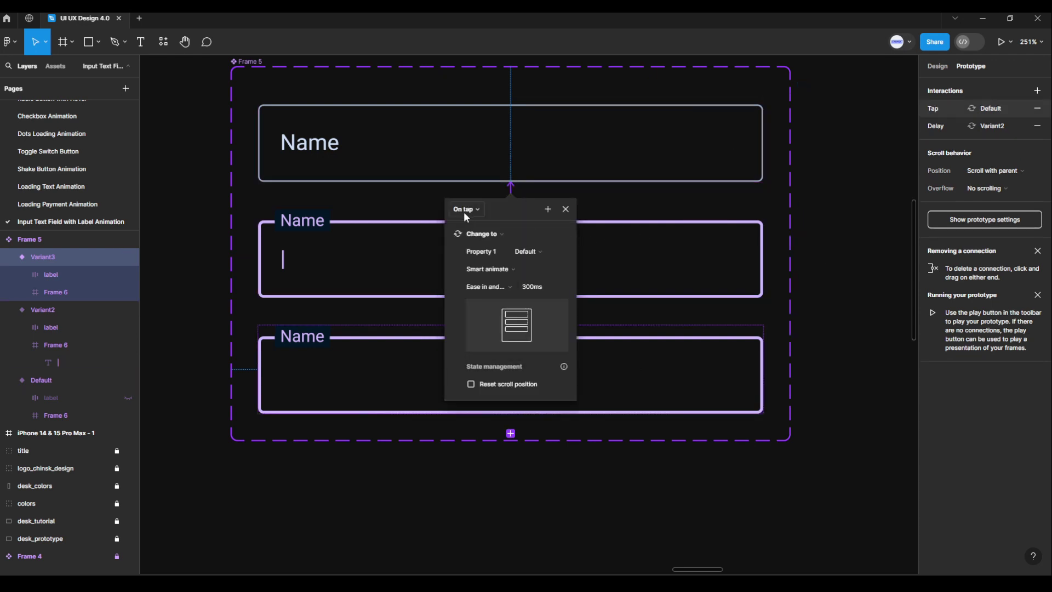
{"action": "left_click", "coordinate": [492, 274]}
{"action": "left_click", "coordinate": [487, 271]}
{"action": "left_click", "coordinate": [494, 287]}
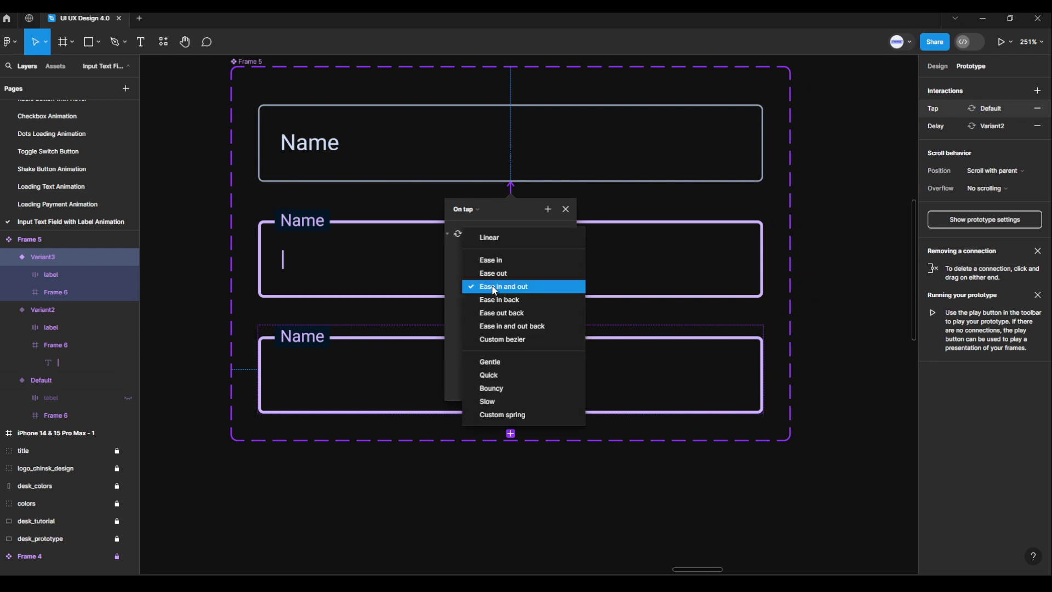
{"action": "left_click", "coordinate": [494, 288]}
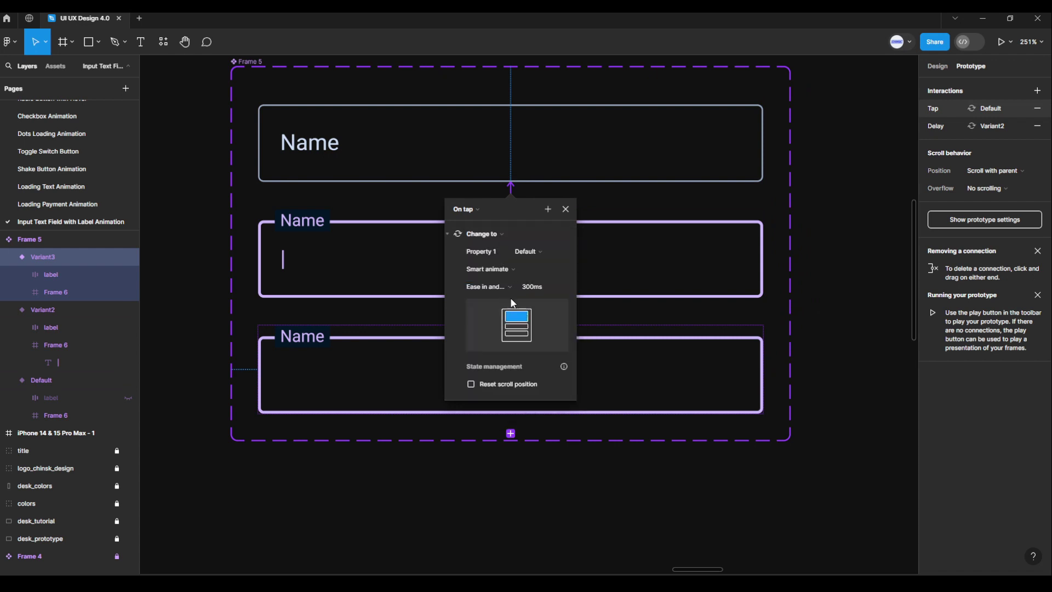
{"action": "left_click", "coordinate": [566, 211]}
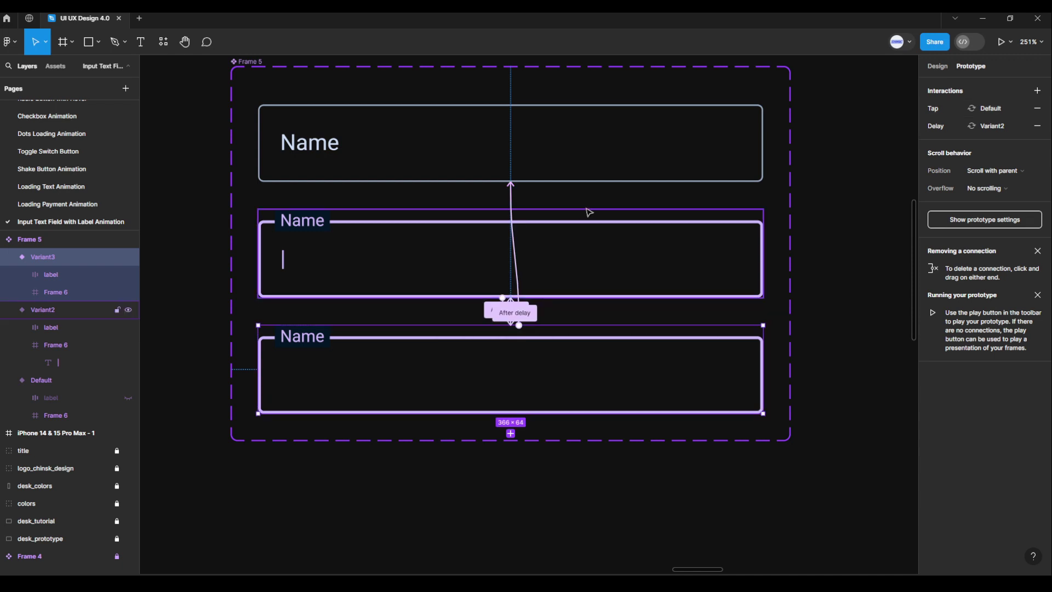
Step: Return to design editing and copy the Default variant of the input field component
{"action": "left_click", "coordinate": [822, 279]}
{"action": "scroll", "coordinate": [825, 306], "scroll_direction": "down", "scroll_amount": 3}
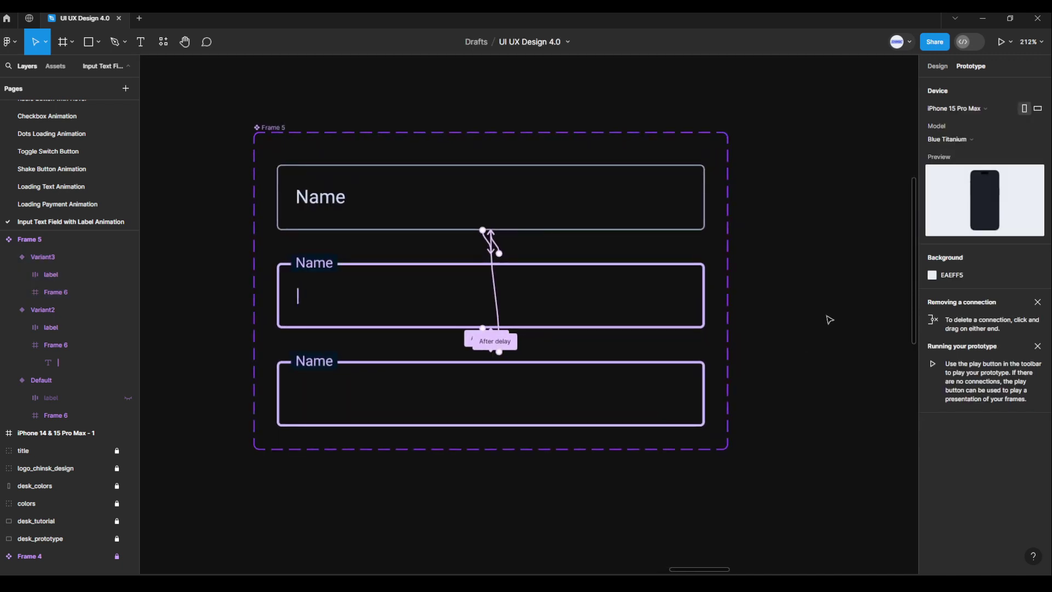
{"action": "left_click", "coordinate": [936, 66]}
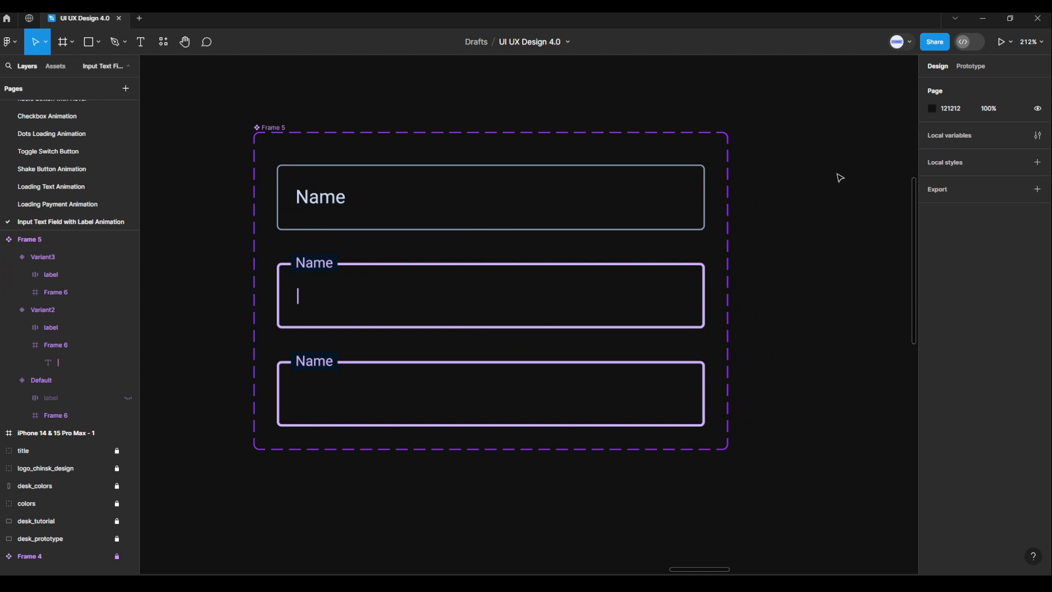
{"action": "left_click", "coordinate": [700, 195]}
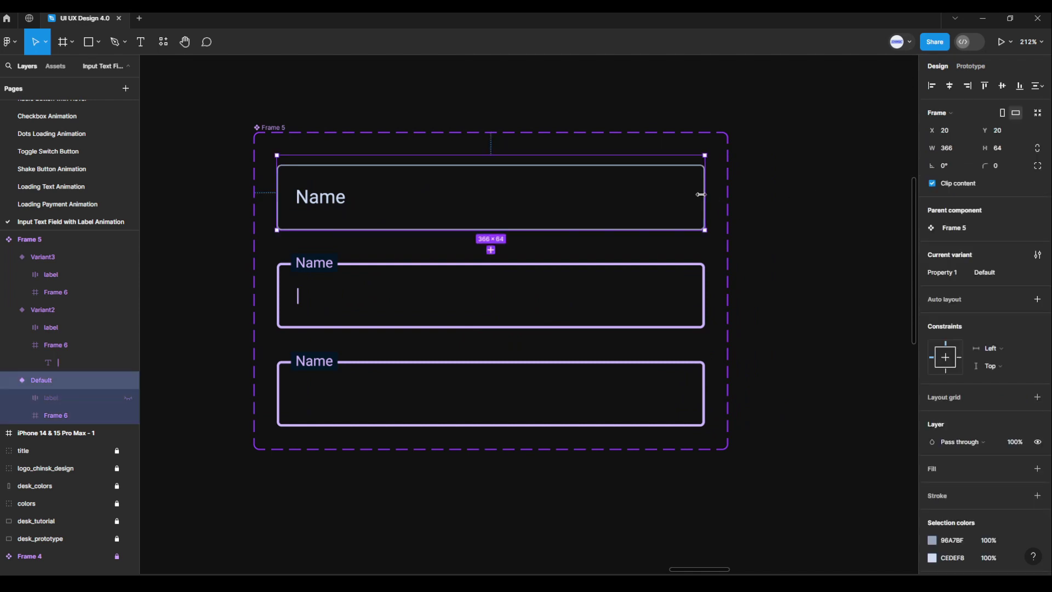
{"action": "right_click", "coordinate": [694, 203]}
{"action": "left_click", "coordinate": [700, 205]}
Step: Paste an instance of the Default input field into the iPhone 14 & 15 Pro Max - 1 frame
{"action": "scroll", "coordinate": [784, 328], "scroll_direction": "down", "scroll_amount": 2}
{"action": "scroll", "coordinate": [783, 327], "scroll_direction": "down", "scroll_amount": 5}
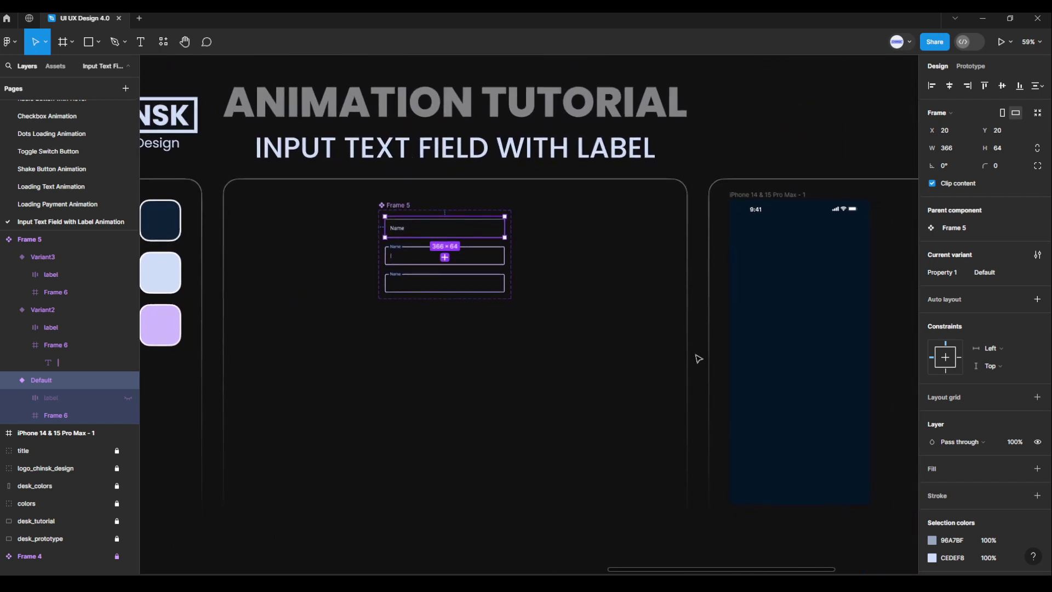
{"action": "left_click_drag", "start_coordinate": [697, 358], "coordinate": [694, 325]}
{"action": "scroll", "coordinate": [815, 282], "scroll_direction": "up", "scroll_amount": 3}
{"action": "scroll", "coordinate": [775, 274], "scroll_direction": "right", "scroll_amount": 2}
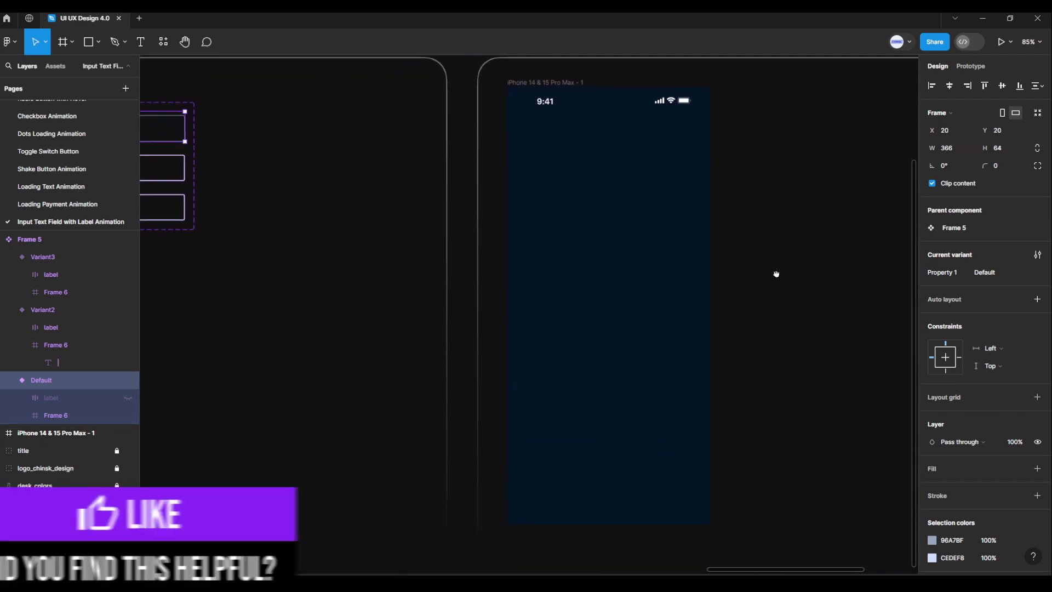
{"action": "left_click", "coordinate": [576, 87]}
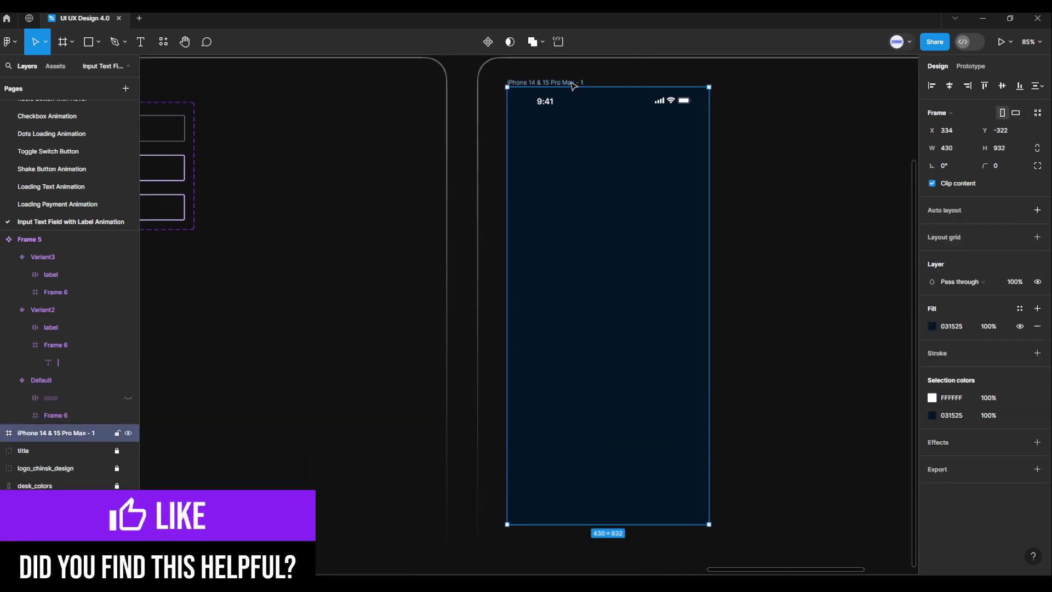
{"action": "key", "text": "ctrl+v"}
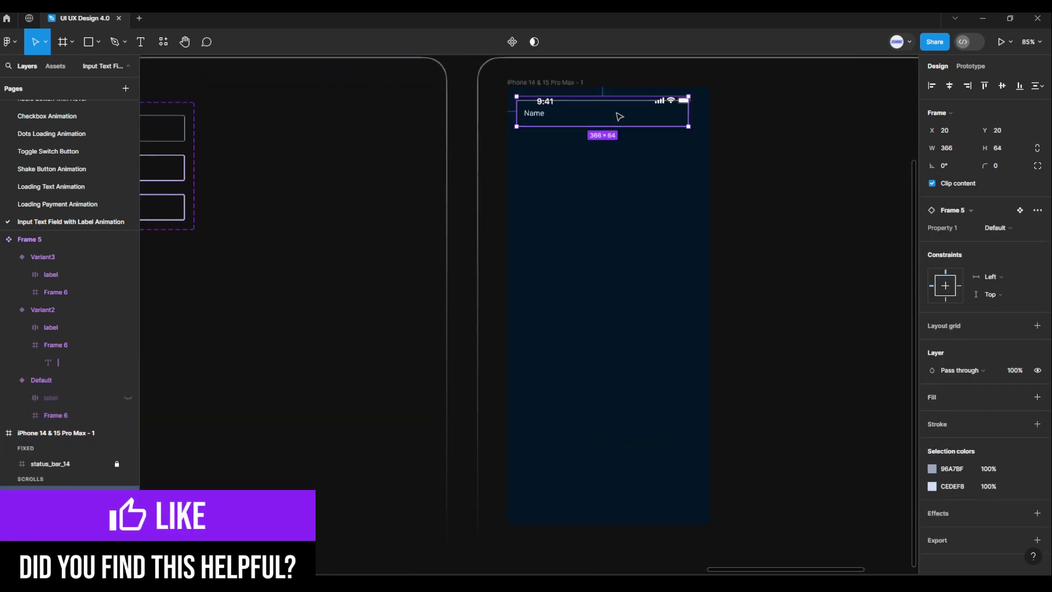
Step: Centre the input field instance in the iPhone frame both ways and raise it 110 px to Y 324
{"action": "left_click", "coordinate": [948, 89]}
{"action": "left_click", "coordinate": [1000, 91]}
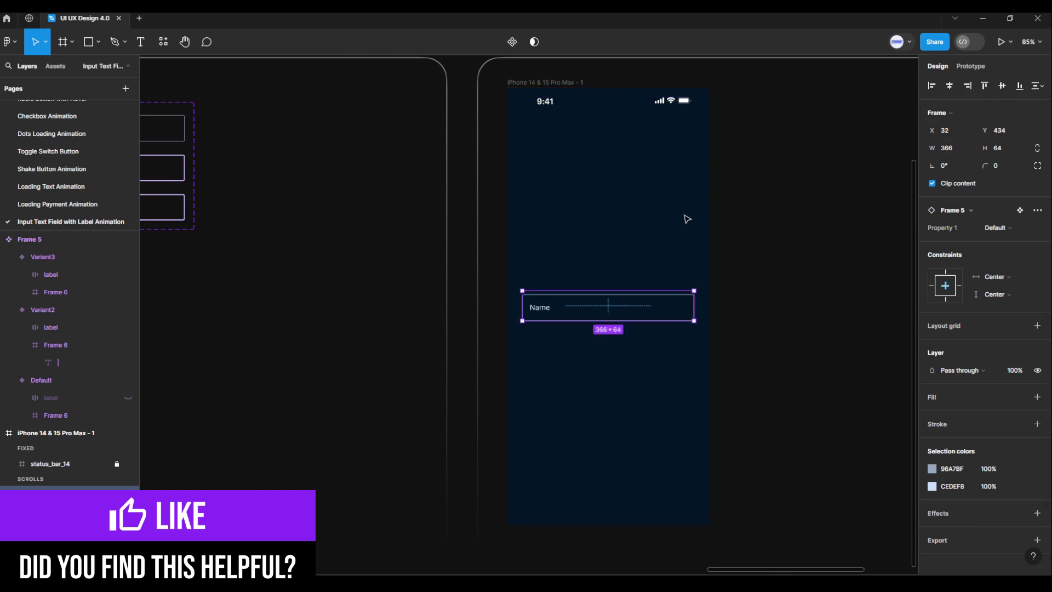
{"action": "key", "text": "shift+Up"}
{"action": "key", "text": "shift+Up"}
{"action": "key", "text": "shift+Up"}
{"action": "key", "text": "shift+Up"}
{"action": "key", "text": "shift+Up"}
{"action": "key", "text": "shift+Up"}
{"action": "key", "text": "shift+Up"}
{"action": "key", "text": "shift+Up"}
{"action": "key", "text": "shift+Up"}
{"action": "key", "text": "shift+Up"}
{"action": "key", "text": "shift+Up"}
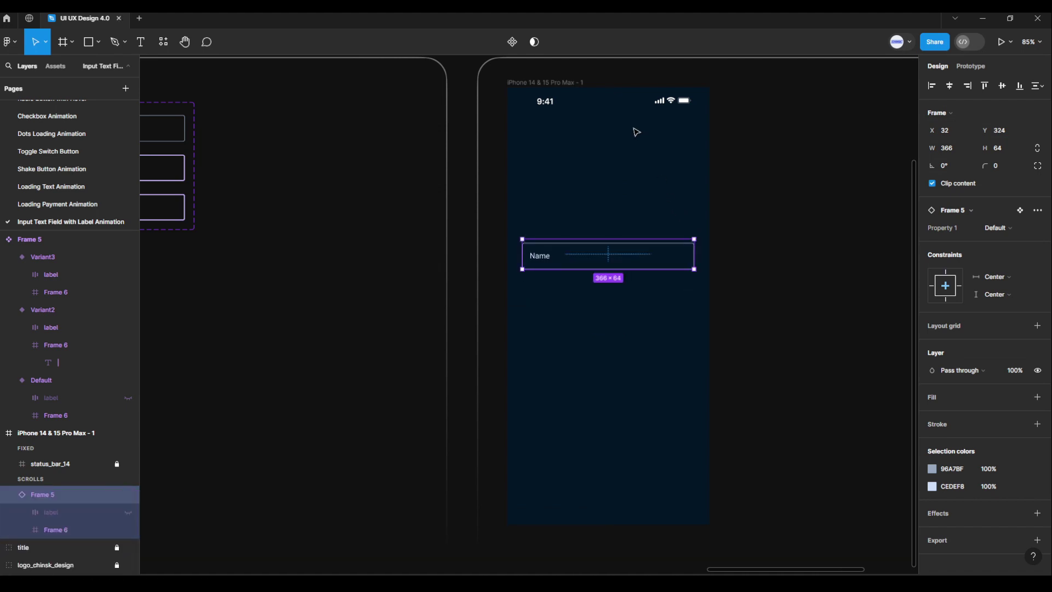
Step: Present the iPhone frame as a prototype and tap the Name field repeatedly to test switching between its default and active states
{"action": "left_click", "coordinate": [584, 84]}
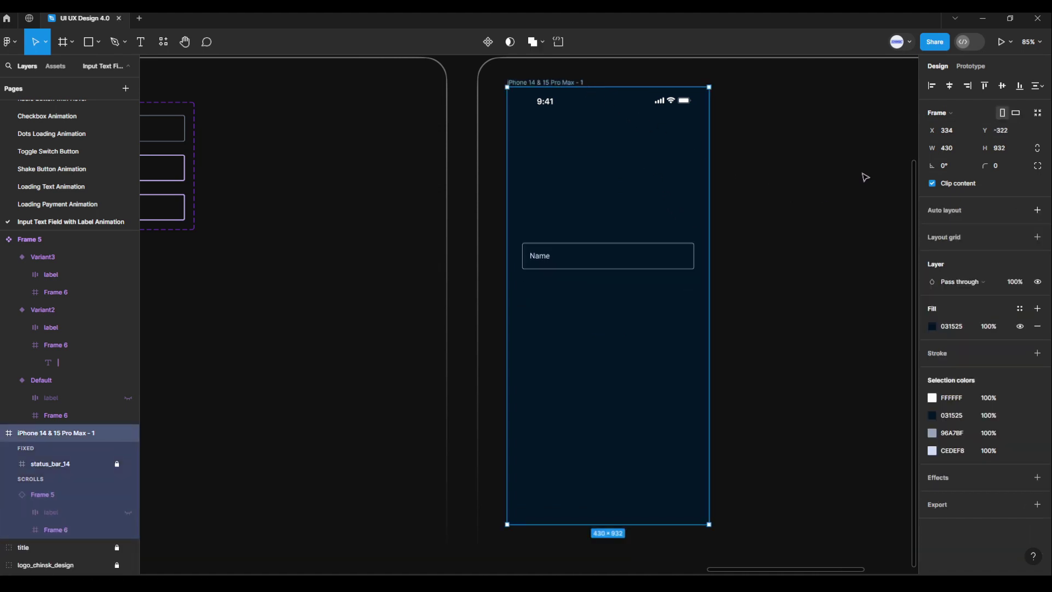
{"action": "left_click", "coordinate": [995, 45]}
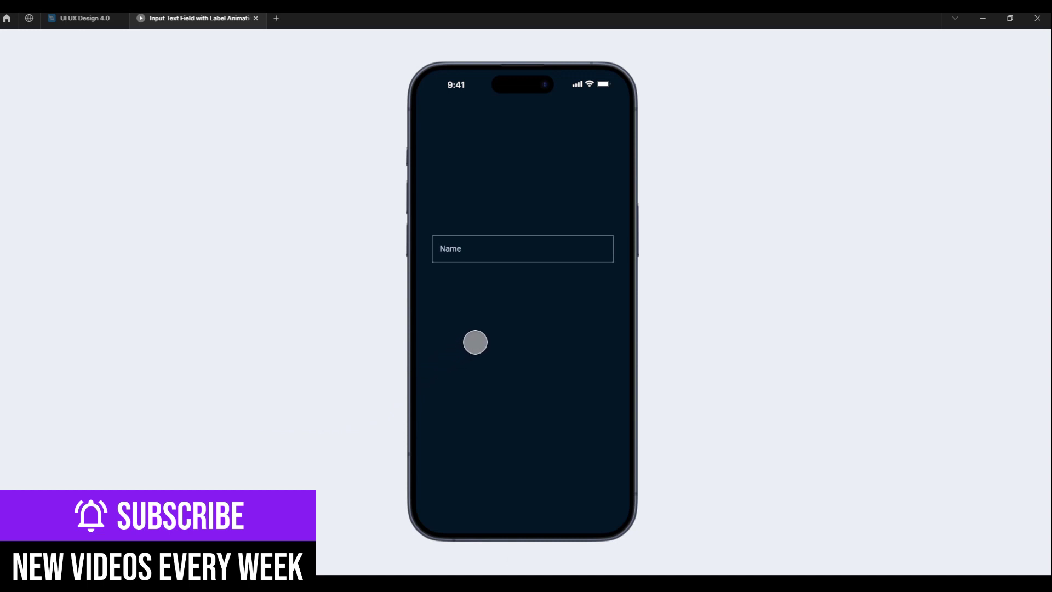
{"action": "left_click", "coordinate": [529, 254]}
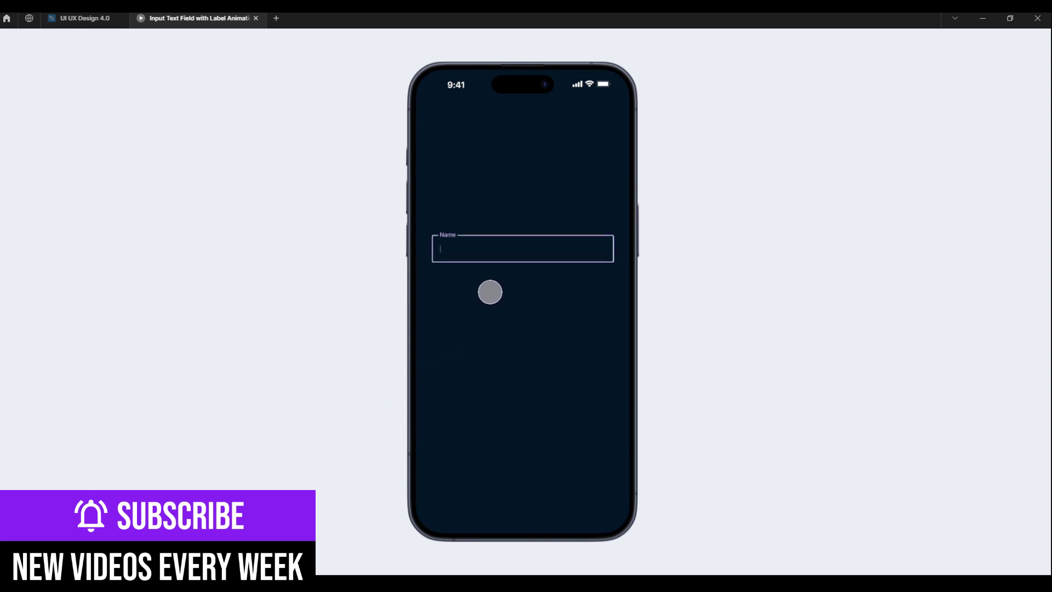
{"action": "left_click", "coordinate": [537, 249]}
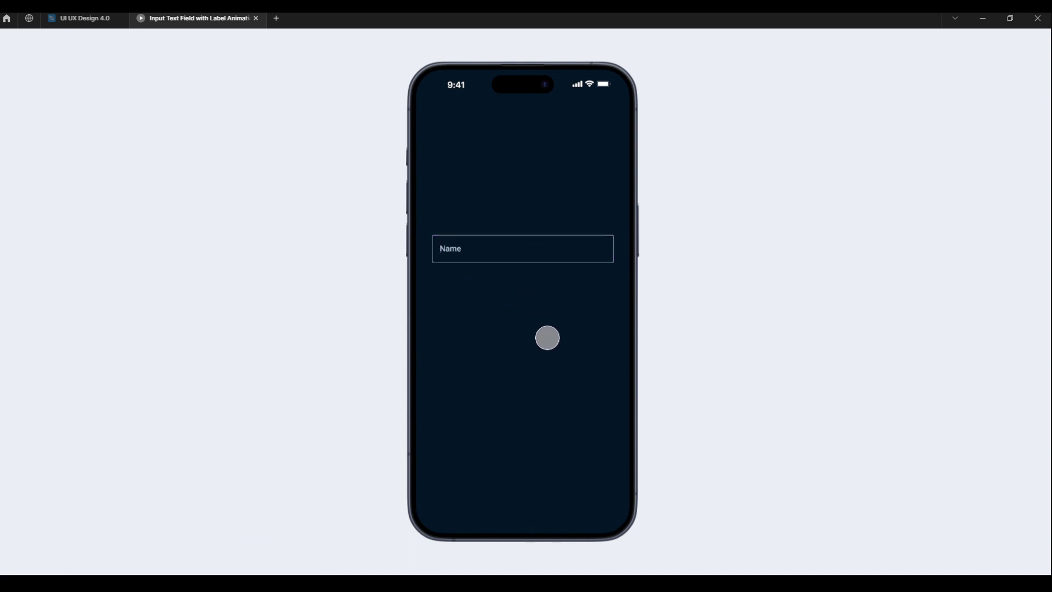
{"action": "left_click", "coordinate": [540, 250]}
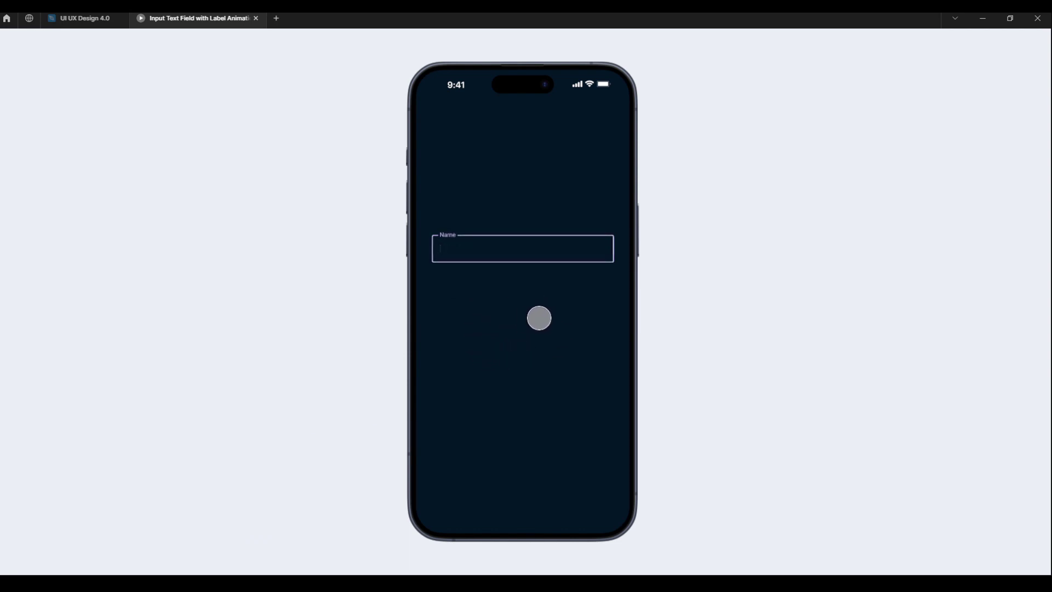
{"action": "left_click", "coordinate": [542, 246]}
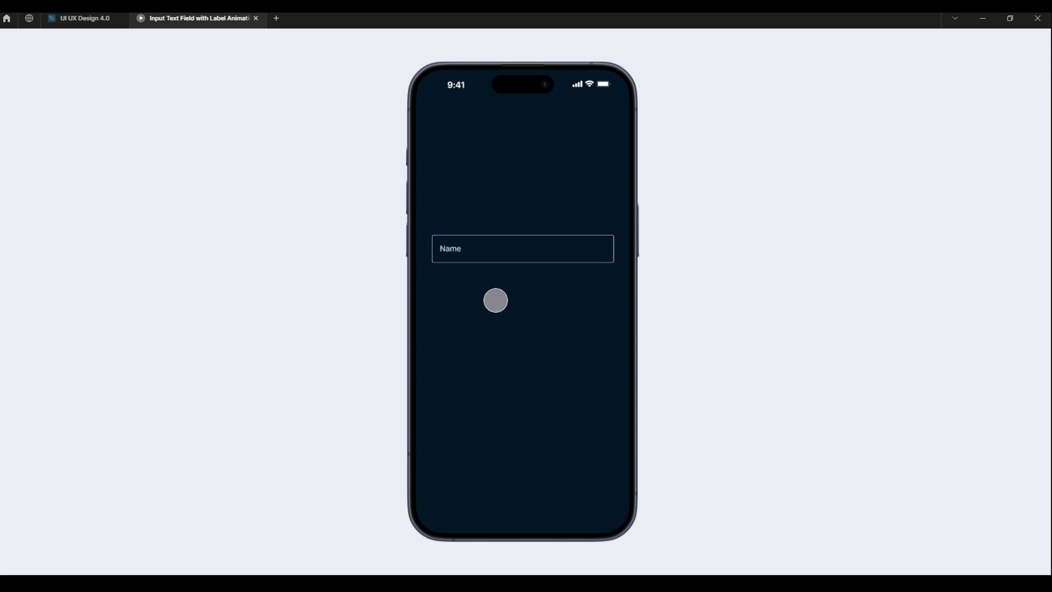
{"action": "left_click", "coordinate": [450, 247]}
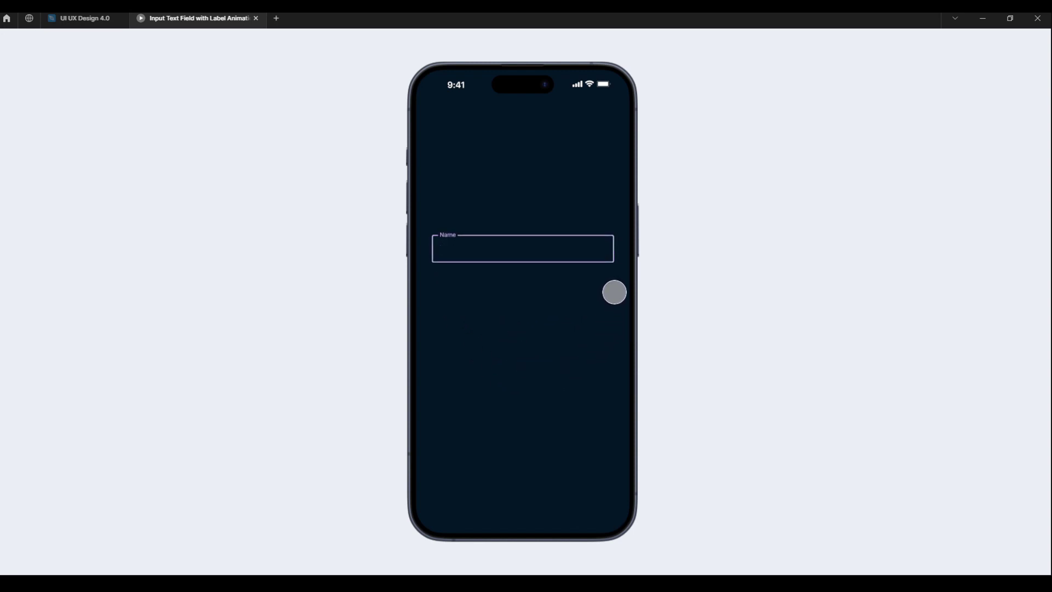